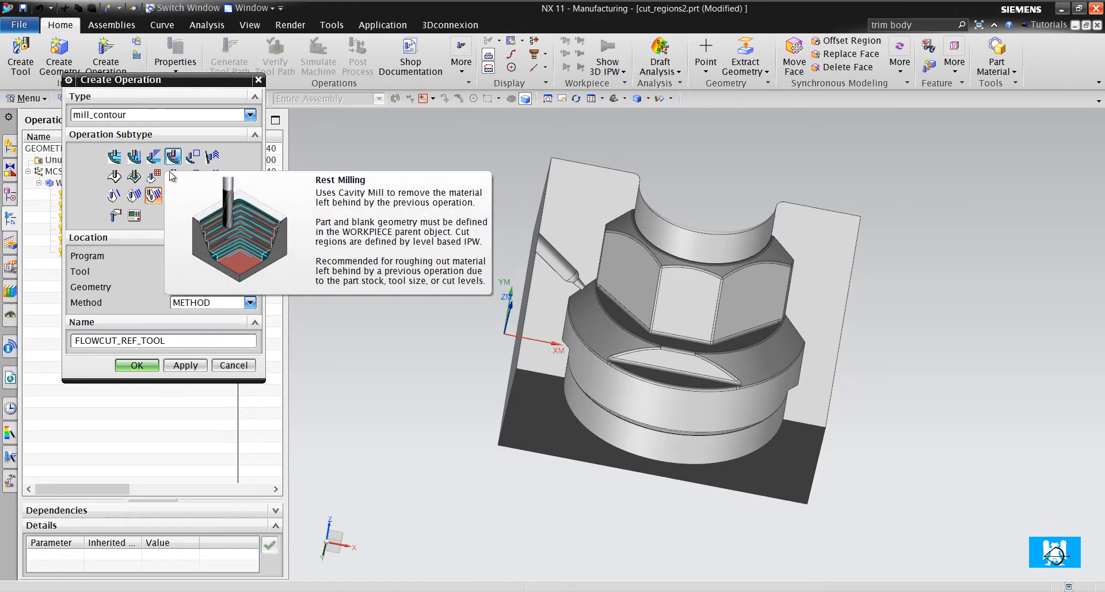
# - Try the None and Directional Steep containment methods in a new Contour Non-Steep Areas operation, discarding the operation
pyautogui.click(193, 176)
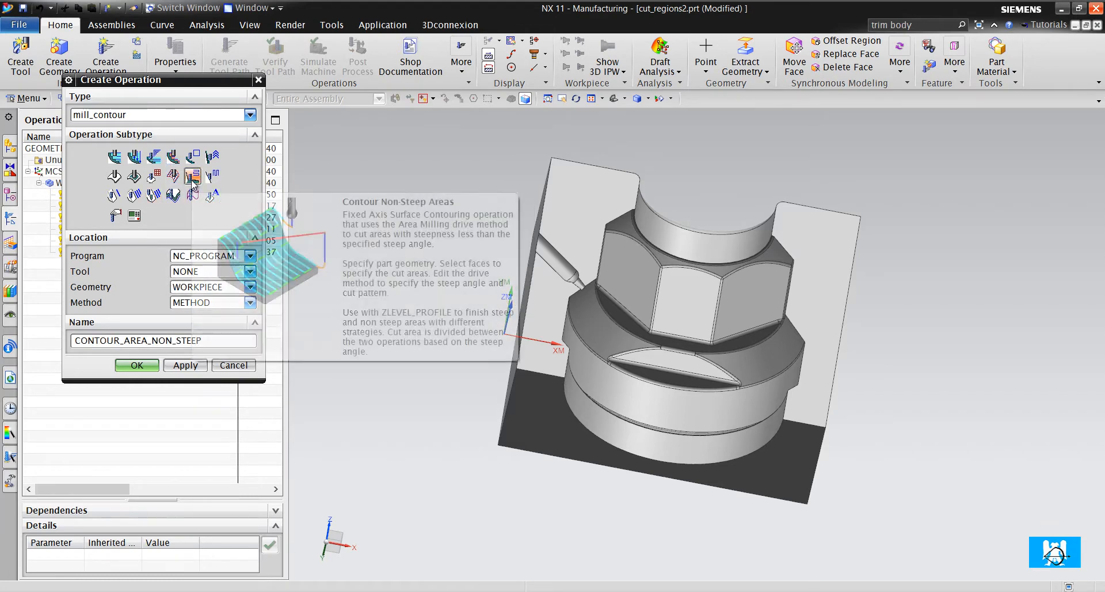
pyautogui.click(137, 365)
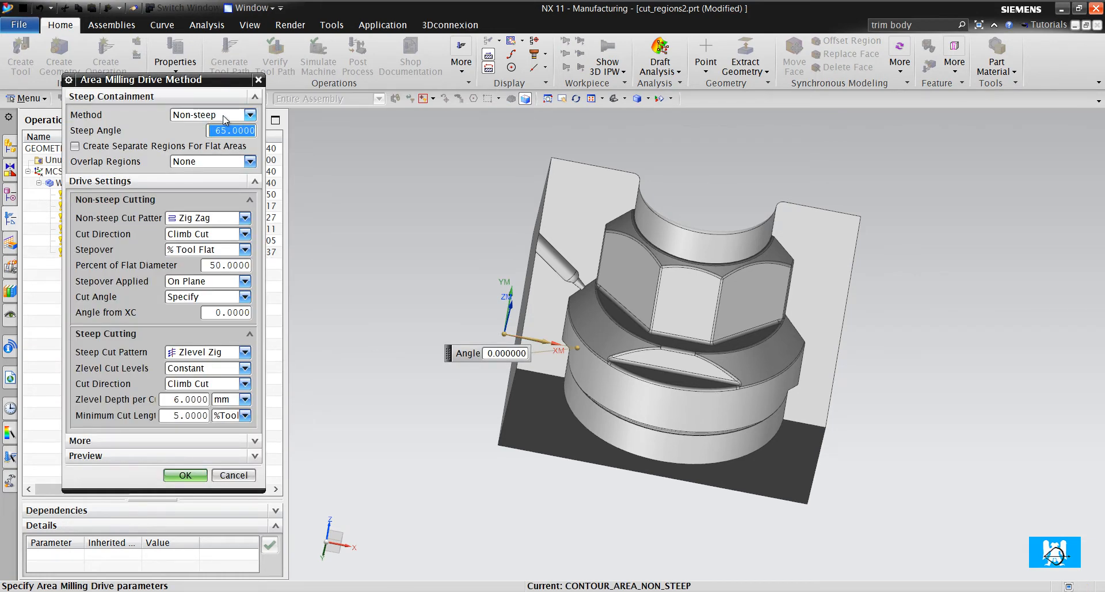
pyautogui.click(225, 119)
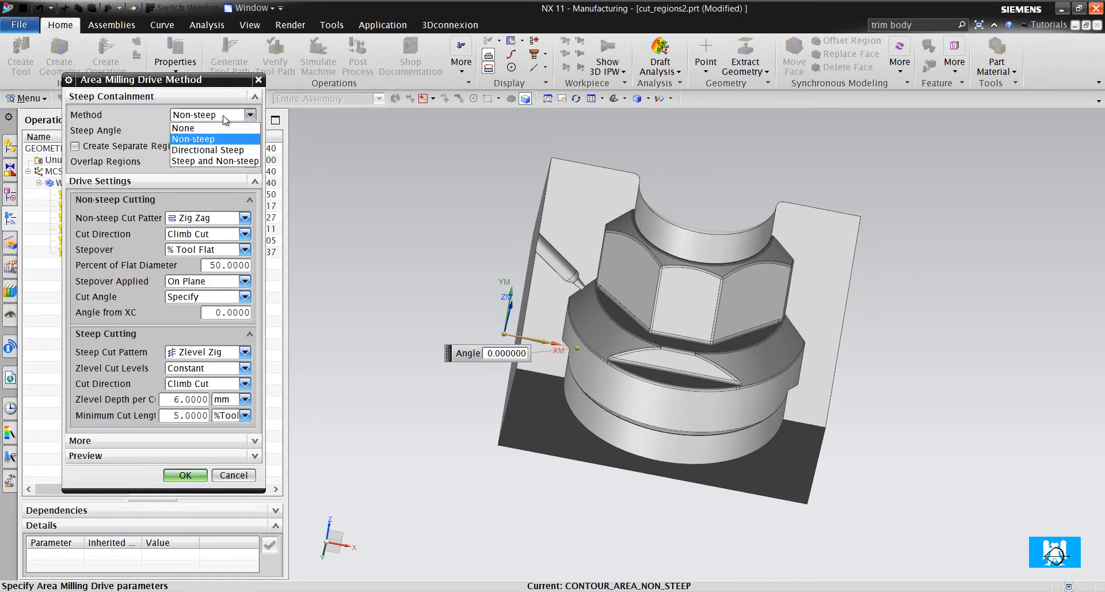
pyautogui.click(219, 128)
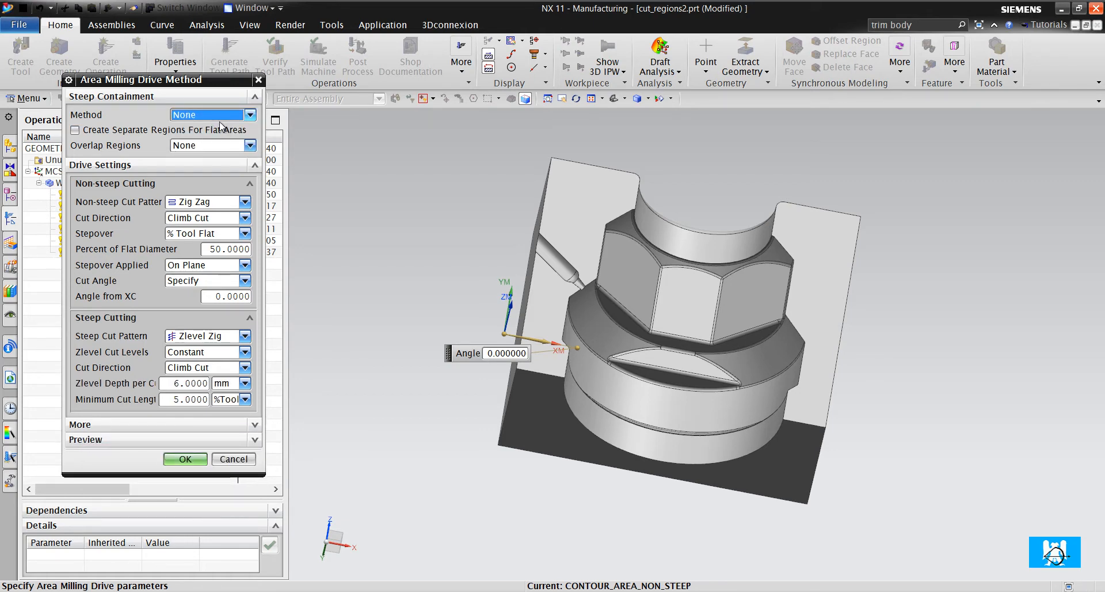
pyautogui.click(209, 118)
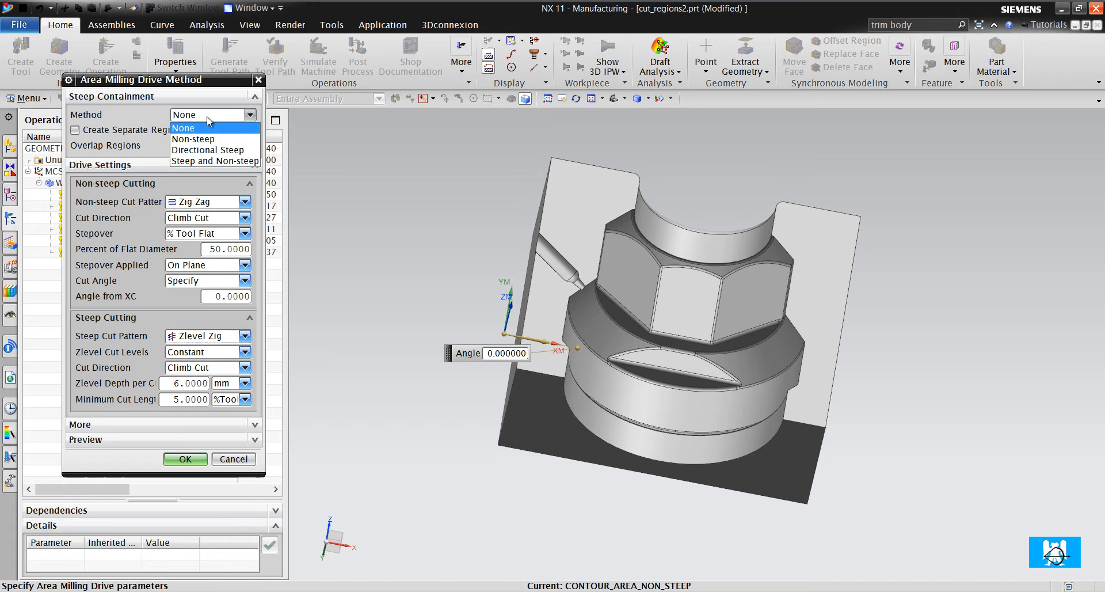
pyautogui.click(222, 150)
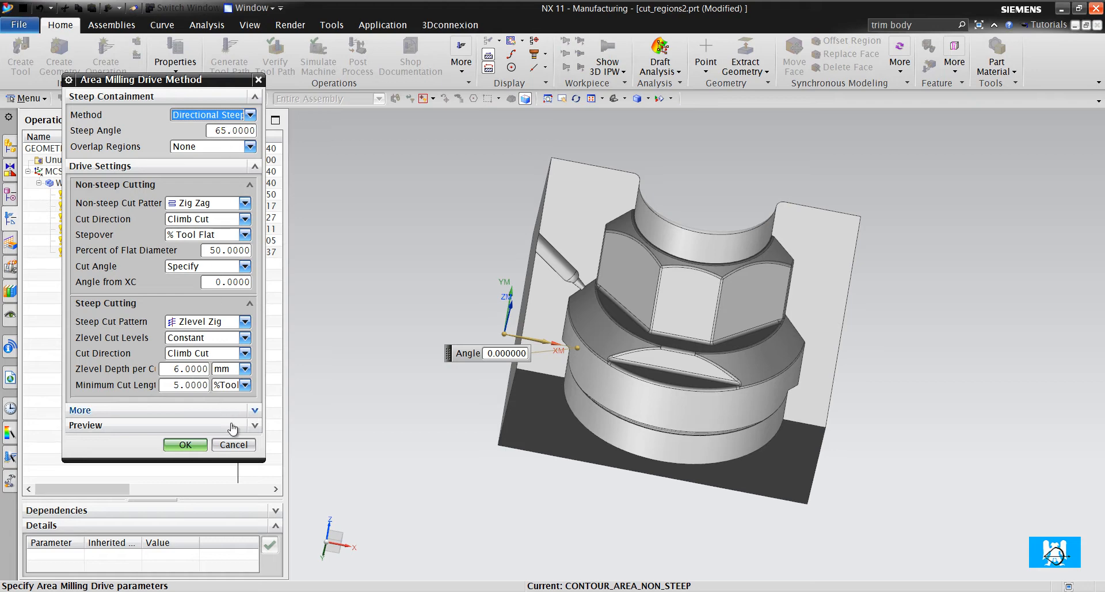
pyautogui.click(233, 444)
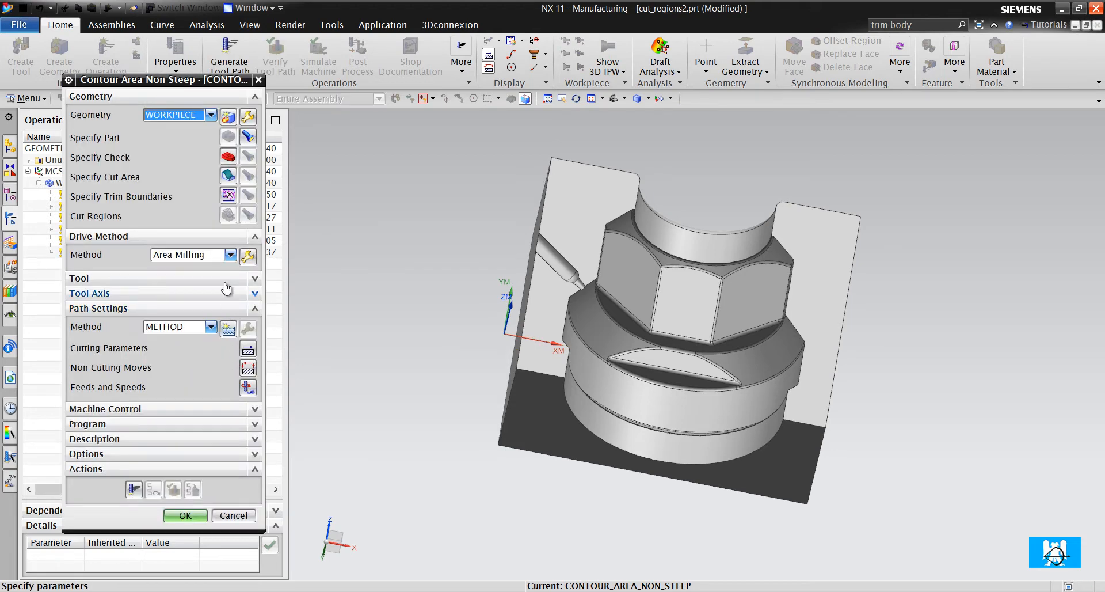
pyautogui.click(234, 515)
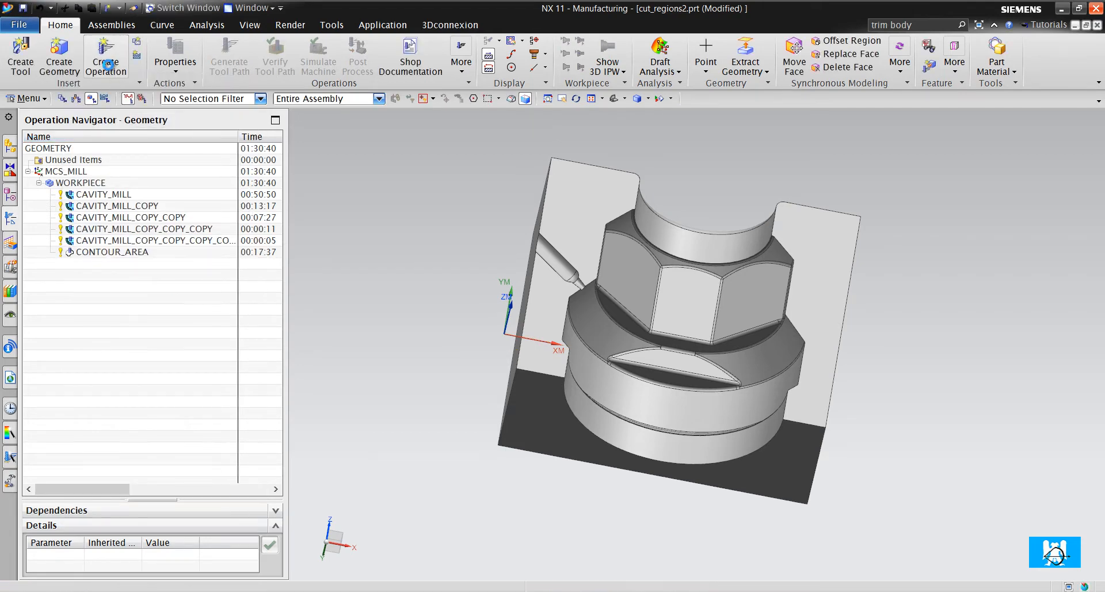
# - Start a Contour Area operation and check the steep containment methods of its area milling drive, discarding the operation
pyautogui.click(105, 55)
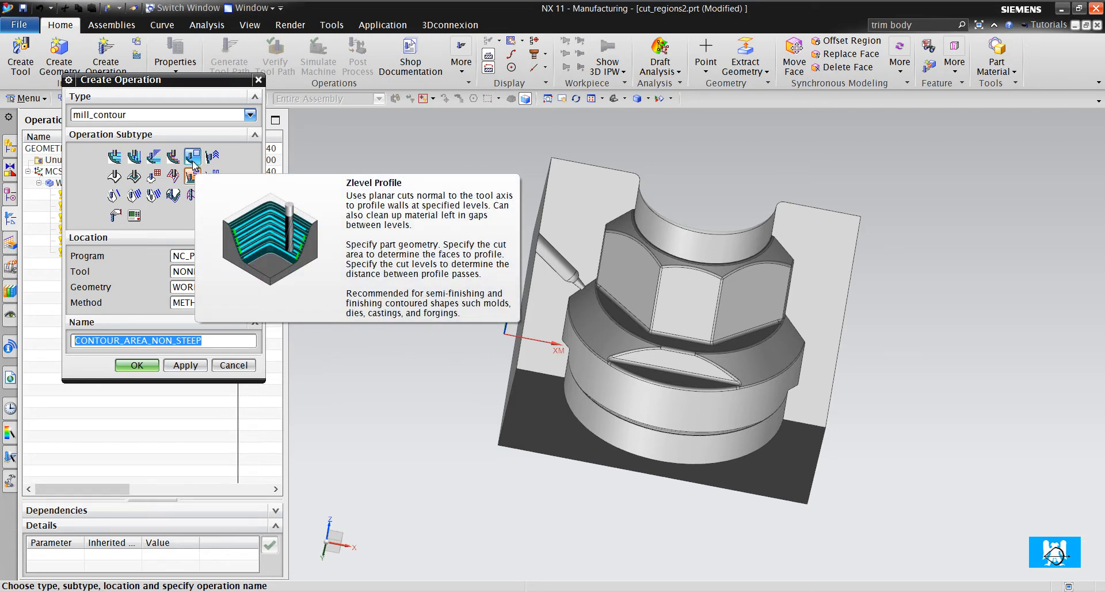
pyautogui.click(133, 175)
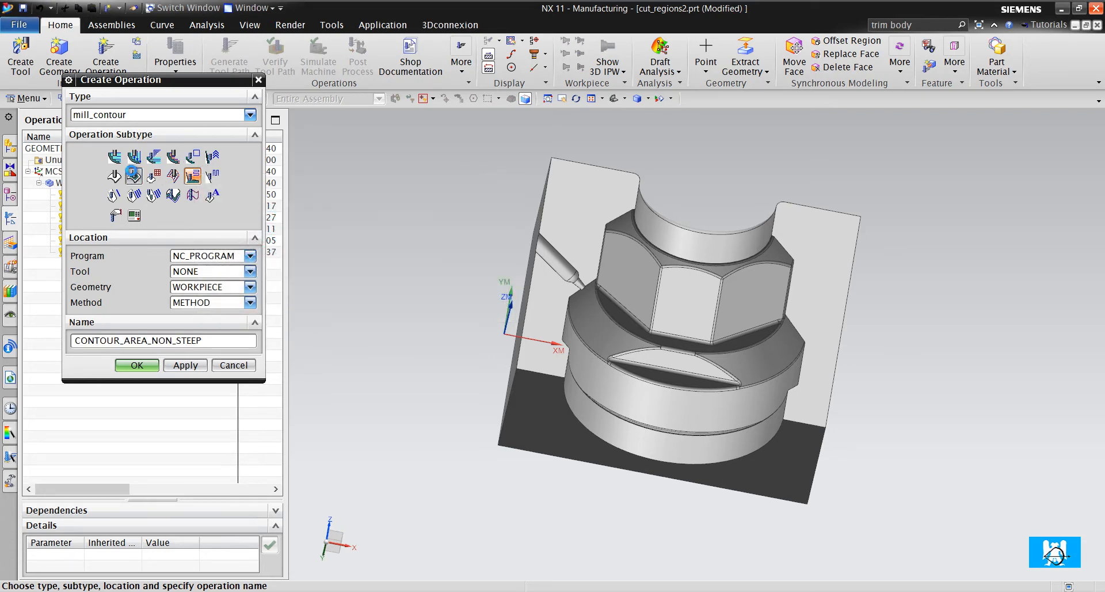
pyautogui.click(136, 365)
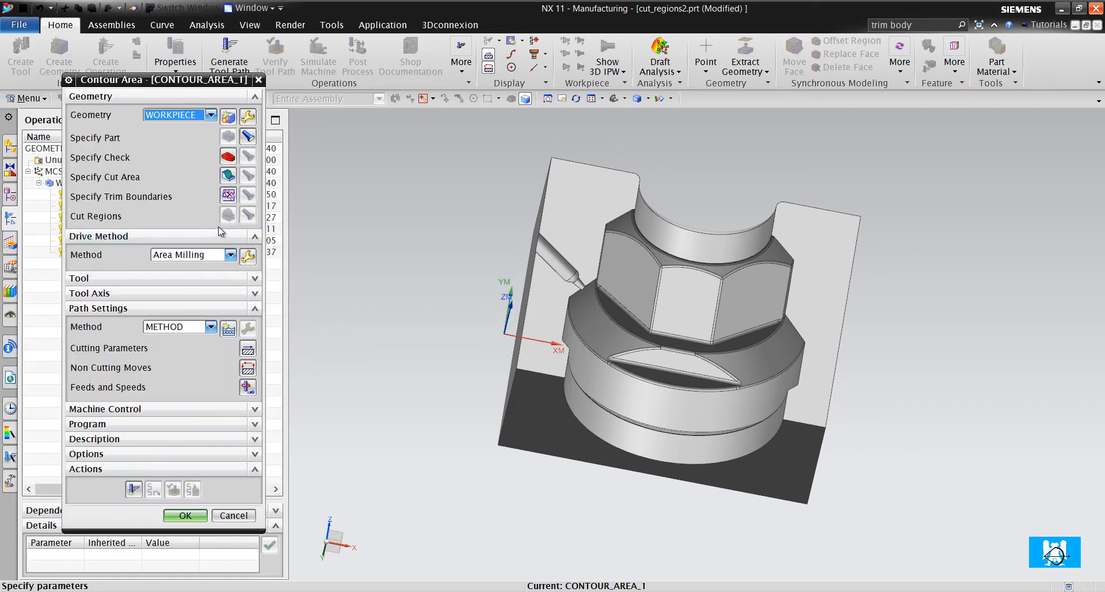
pyautogui.press('Escape')
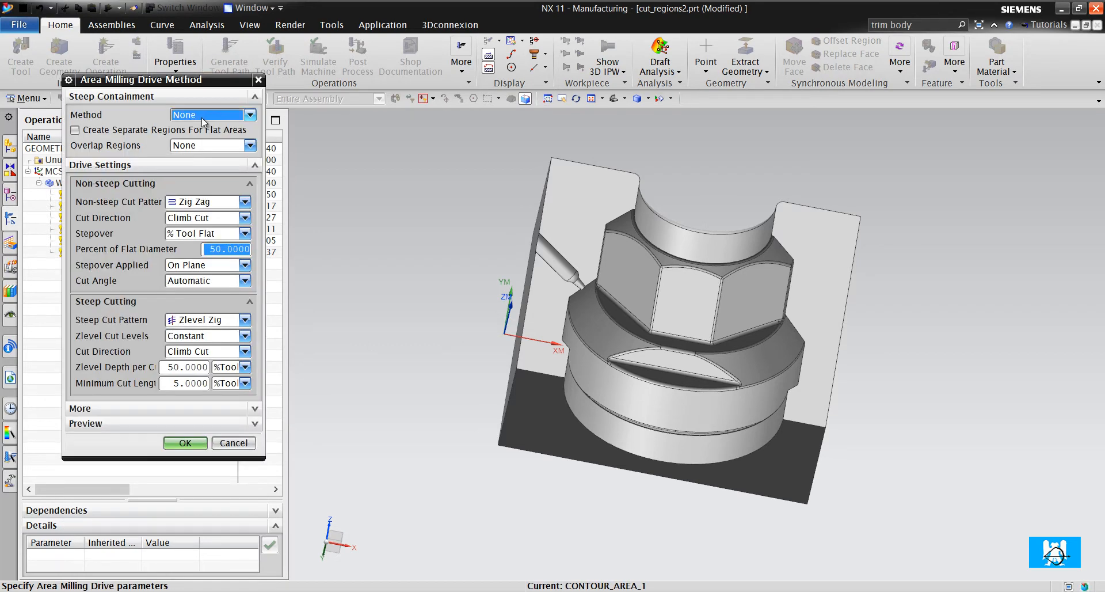
pyautogui.click(210, 115)
pyautogui.click(206, 127)
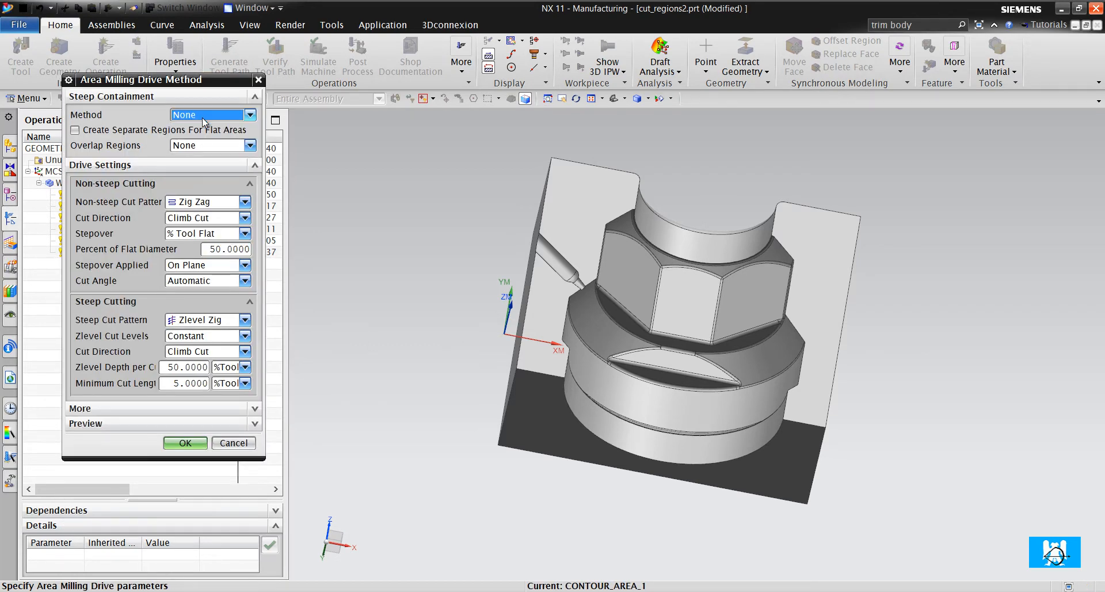
pyautogui.click(234, 443)
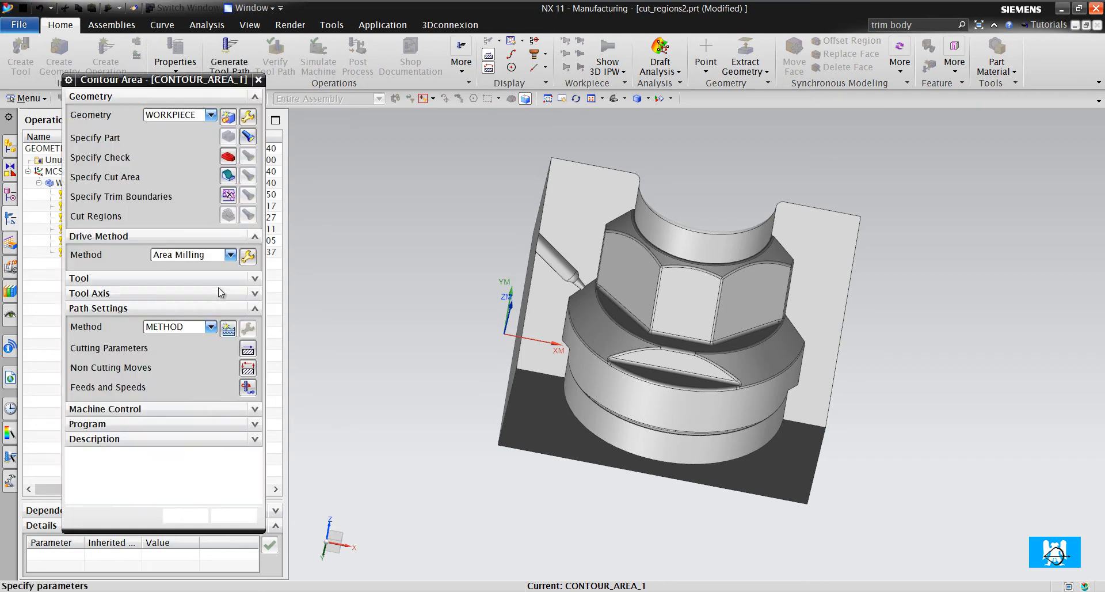
pyautogui.click(250, 515)
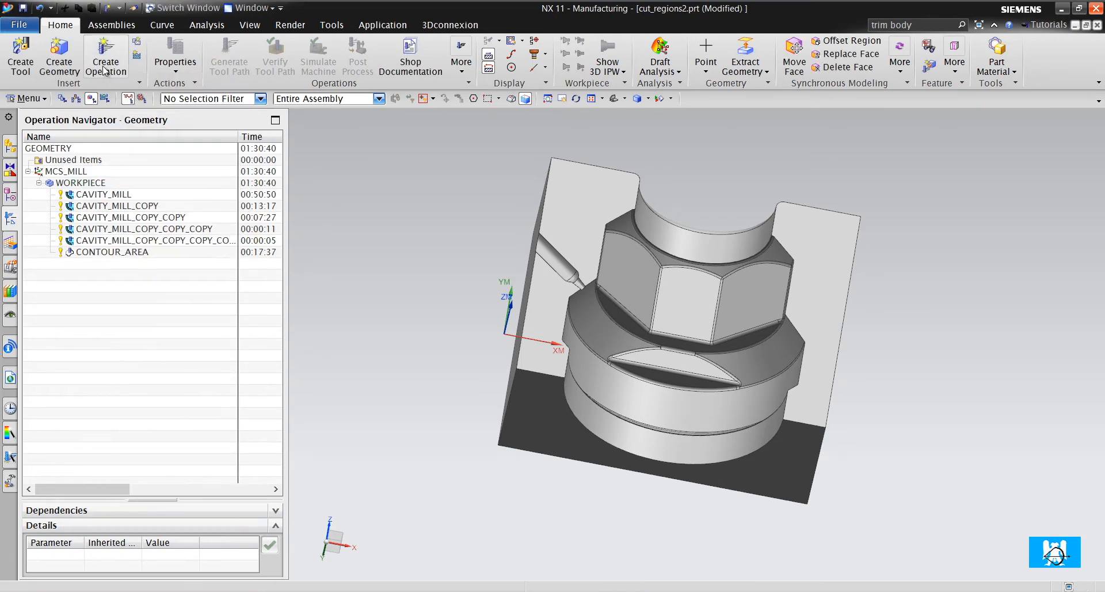
# - Create a Flowcut Reference Tool operation under WORKPIECE using the K3 ball mill
pyautogui.click(102, 69)
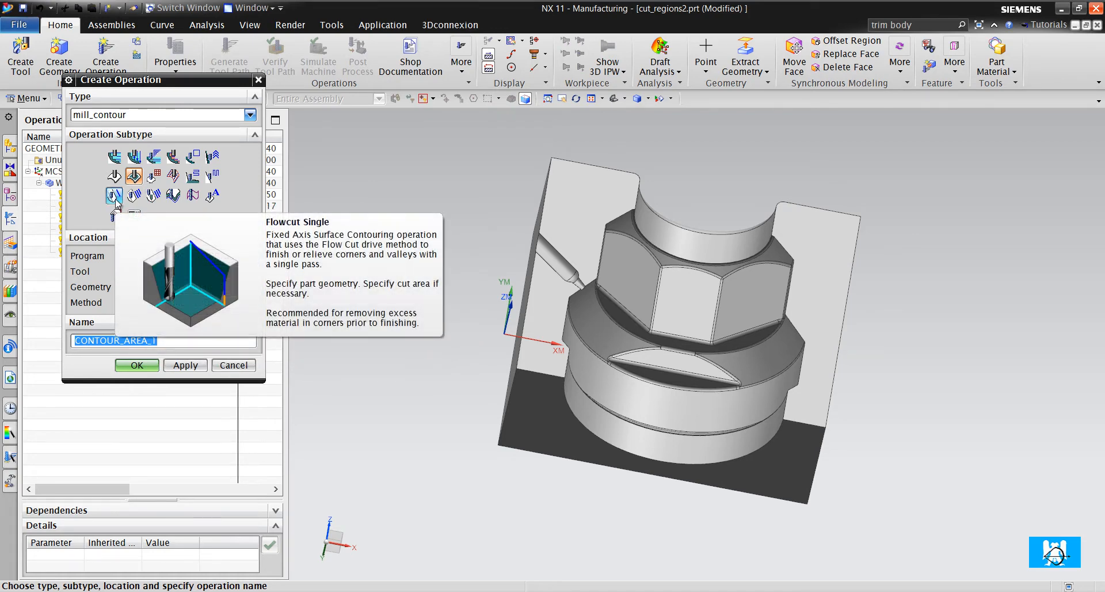
pyautogui.click(154, 196)
pyautogui.click(202, 272)
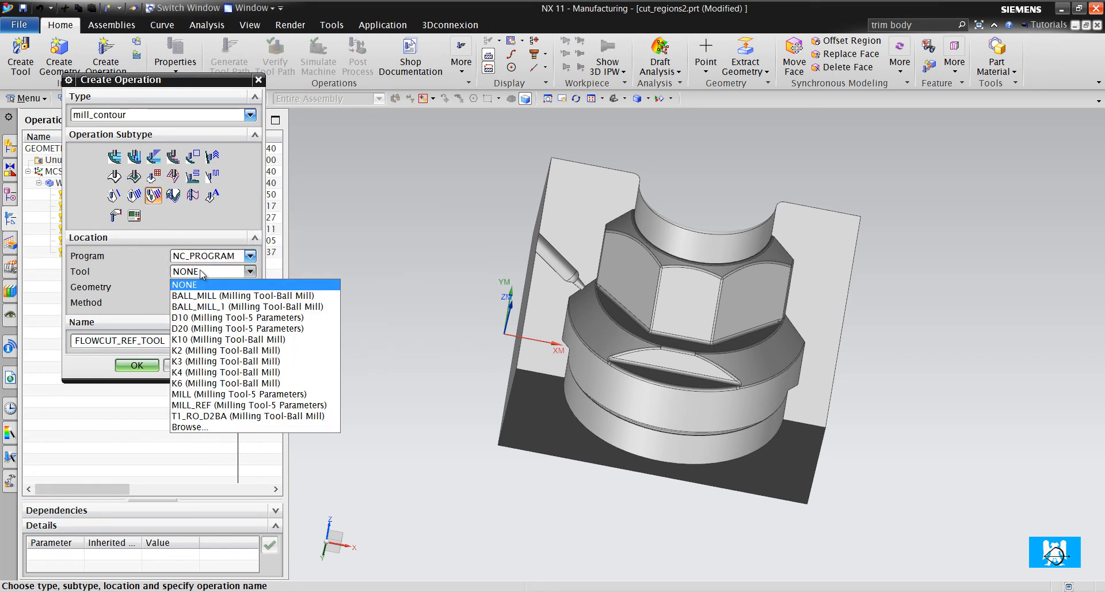
pyautogui.click(229, 360)
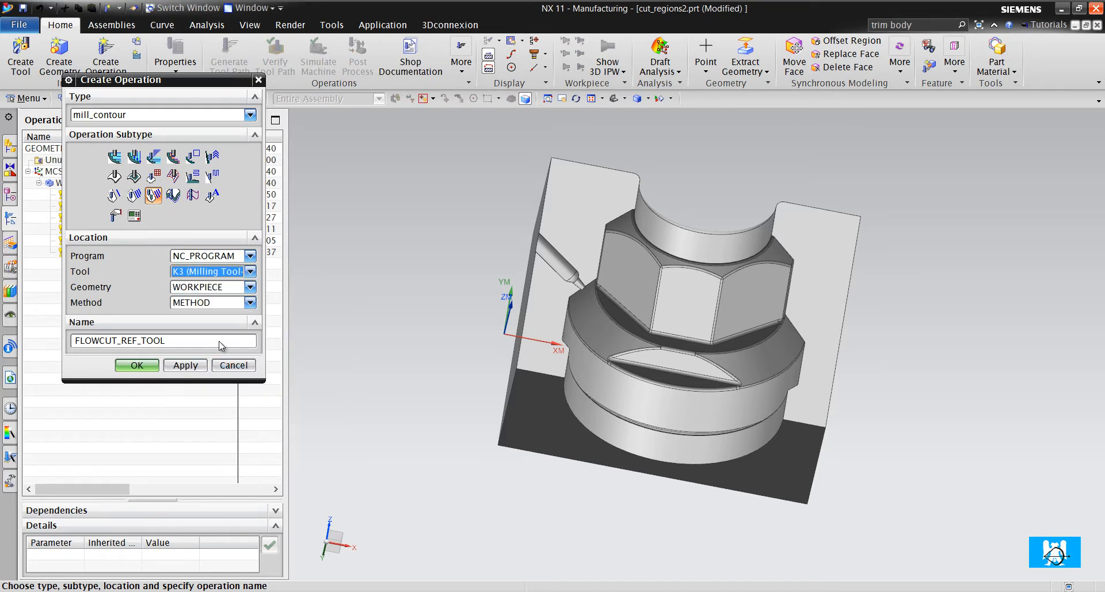
pyautogui.click(137, 363)
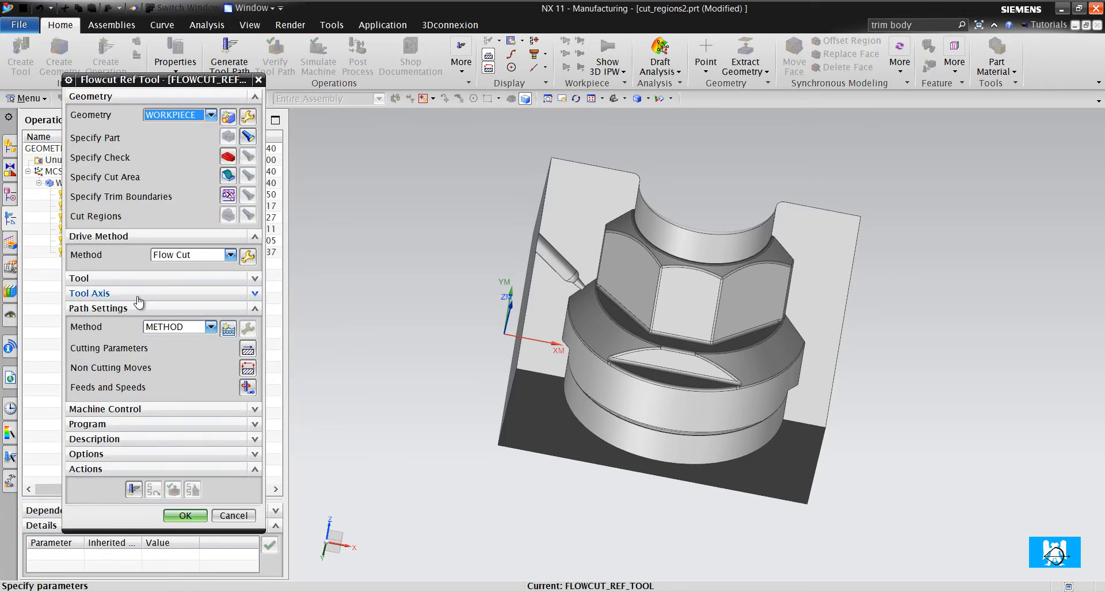
# - Set the flowcut type of the Flow Cut drive method to Single Pass
pyautogui.click(249, 258)
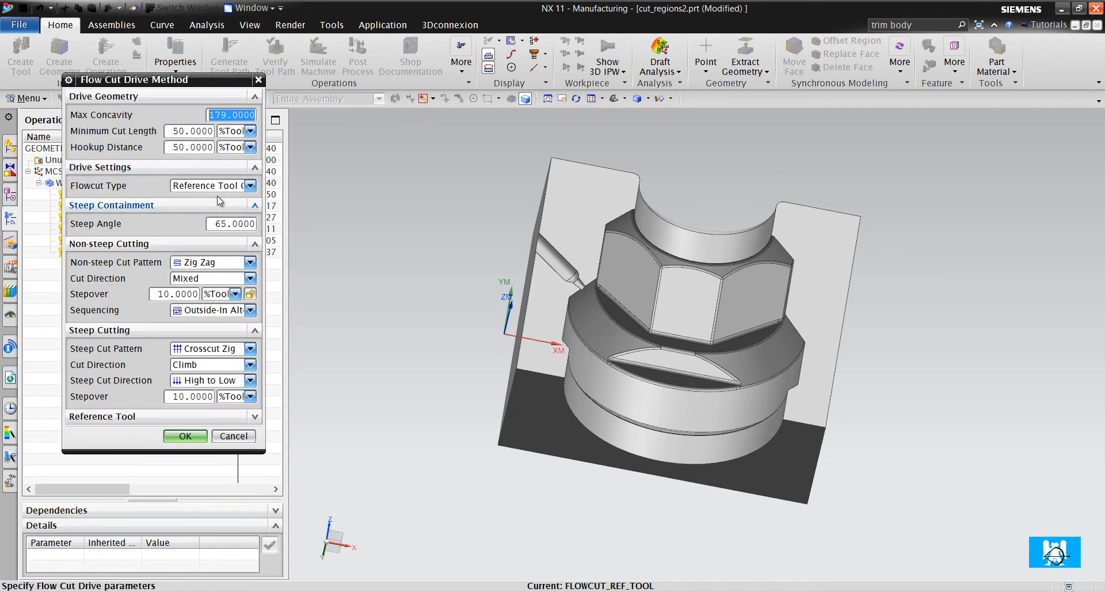
pyautogui.click(213, 186)
pyautogui.click(212, 198)
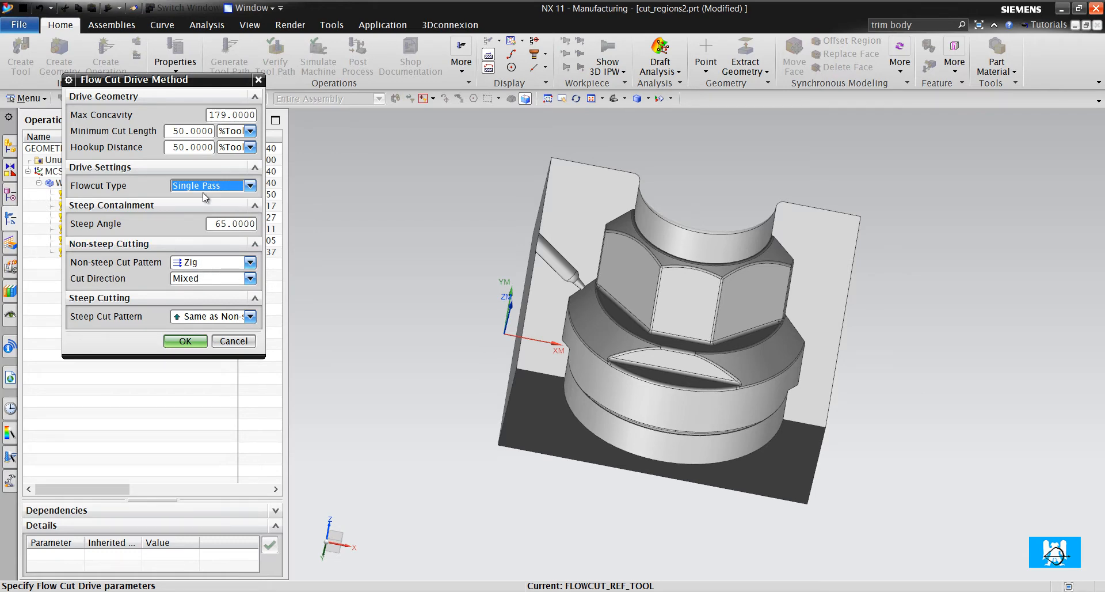
# - Examine the concave corners and fillets around the part's hex section and cylindrical steps
pyautogui.scroll(3, 556, 359)
pyautogui.scroll(2, 703, 323)
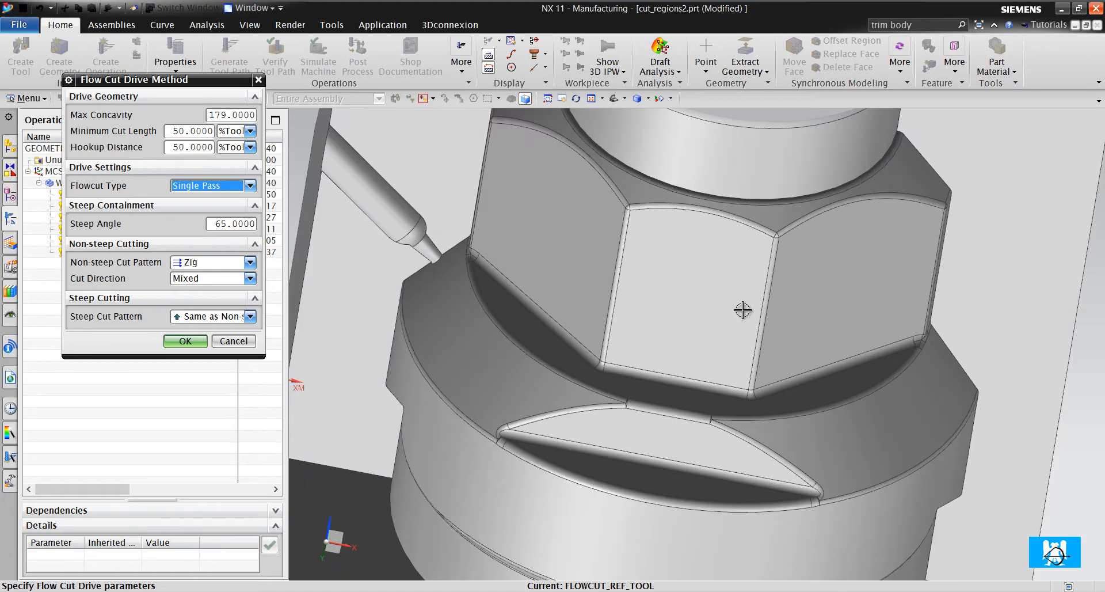
pyautogui.scroll(-5, 660, 319)
pyautogui.scroll(2, 660, 319)
pyautogui.moveTo(668, 314); pyautogui.dragTo(641, 454, button='middle')
pyautogui.scroll(3, 538, 224)
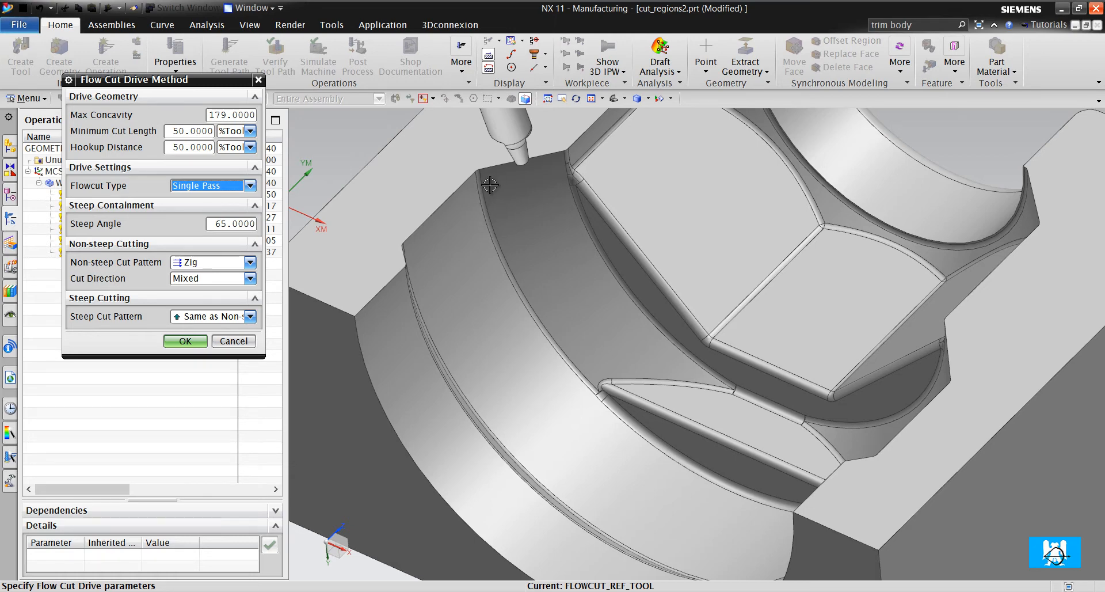
pyautogui.scroll(3, 505, 214)
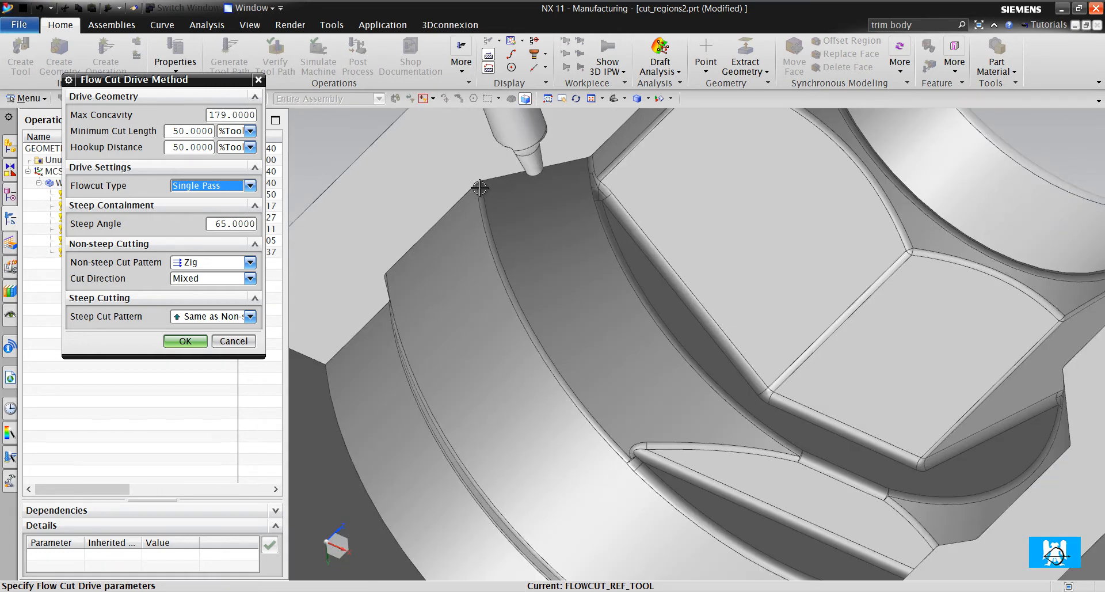
pyautogui.scroll(-5, 547, 259)
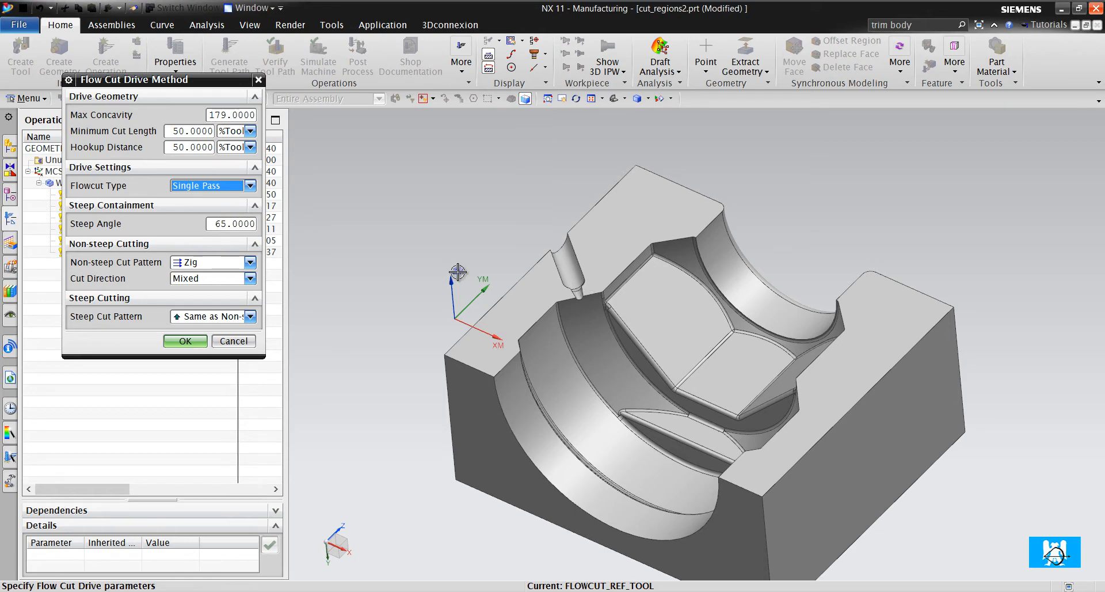
# - Accept the Flow Cut drive settings and generate the operation's tool path
pyautogui.click(184, 340)
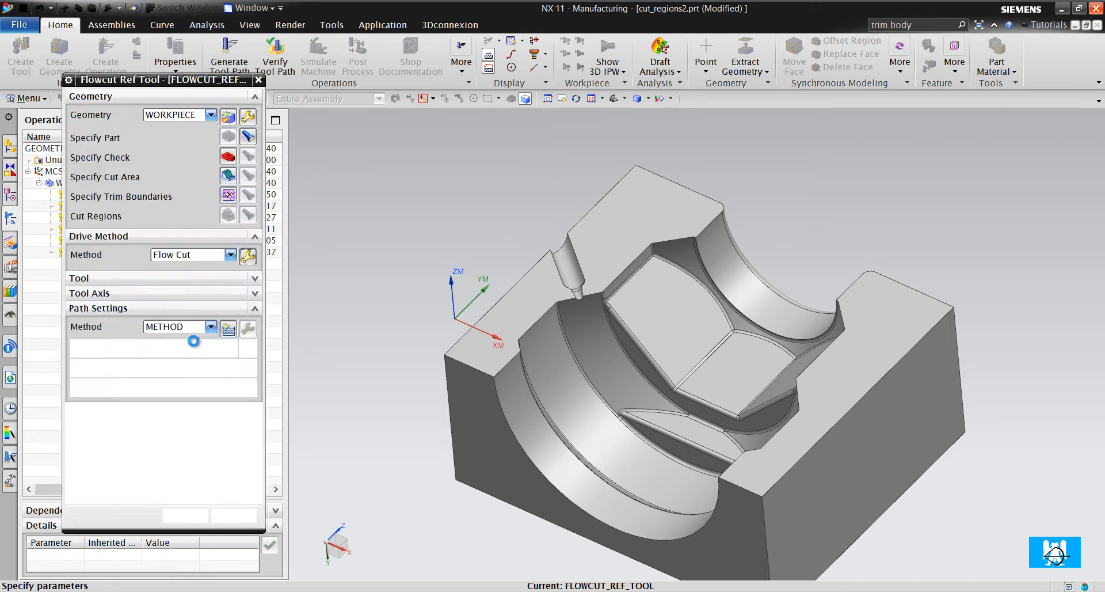
pyautogui.click(134, 490)
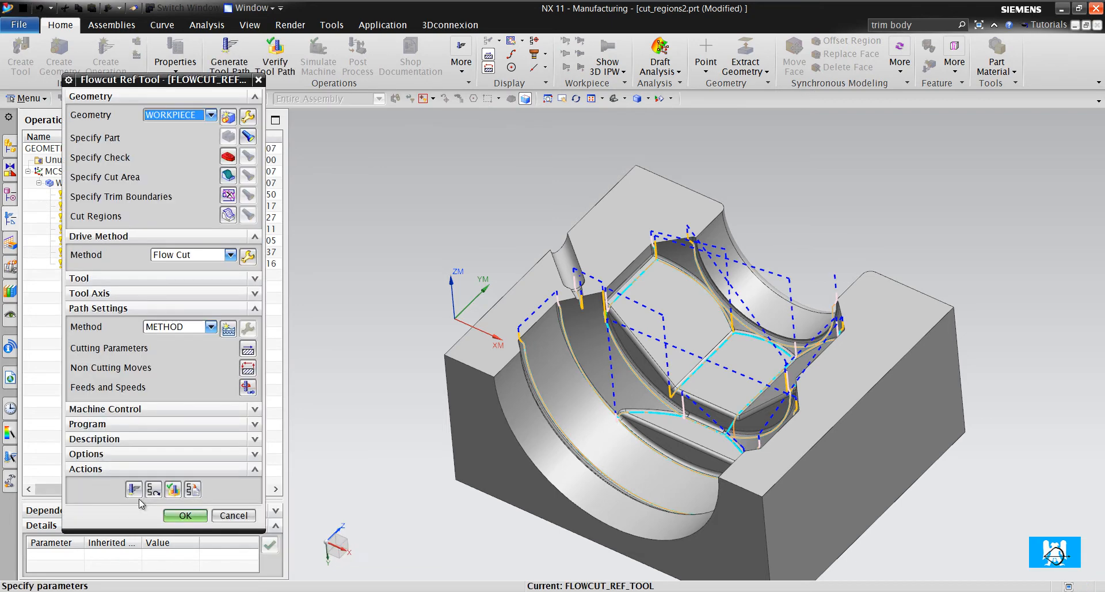
# - Verify the flowcut tool path by positioning the tool at points along the edge between the large cylinder and the cone
pyautogui.click(173, 489)
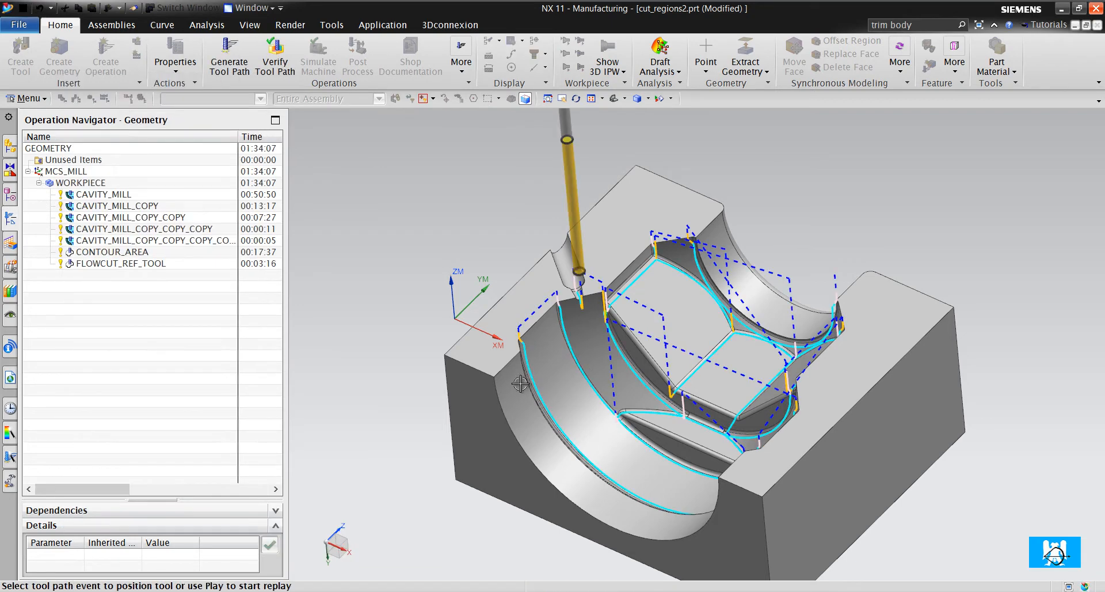
pyautogui.scroll(4, 593, 354)
pyautogui.click(565, 382)
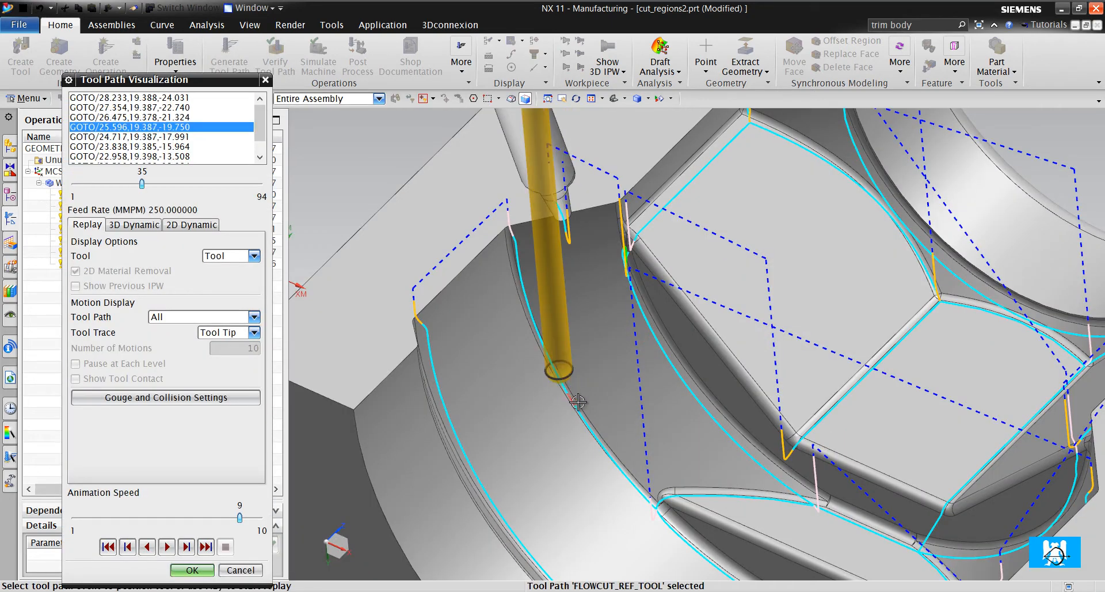
pyautogui.scroll(4, 606, 428)
pyautogui.click(593, 463)
pyautogui.scroll(-3, 575, 402)
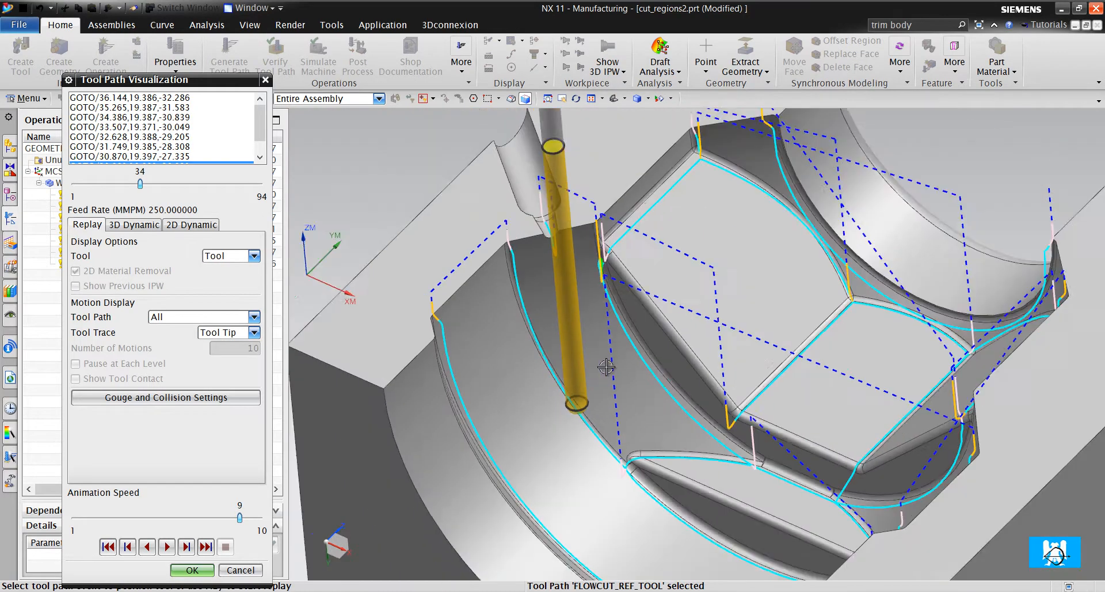
# - Position the tool on the path along the upper curved edge of the hex face to inspect its contact
pyautogui.scroll(-2, 660, 275)
pyautogui.scroll(3, 683, 244)
pyautogui.click(693, 235)
pyautogui.scroll(5, 697, 231)
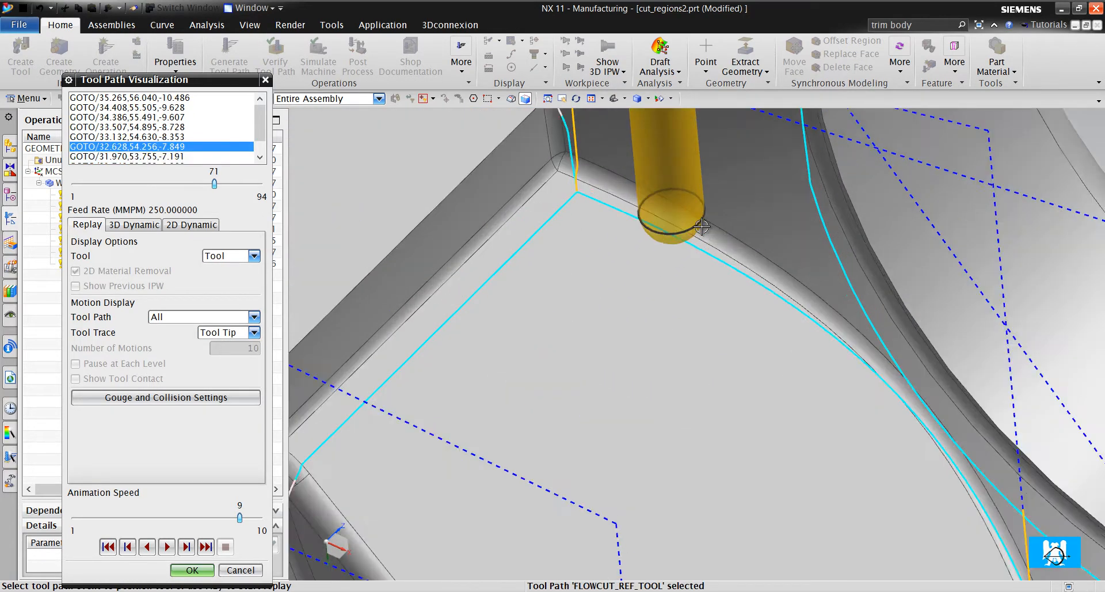
pyautogui.scroll(-5, 633, 259)
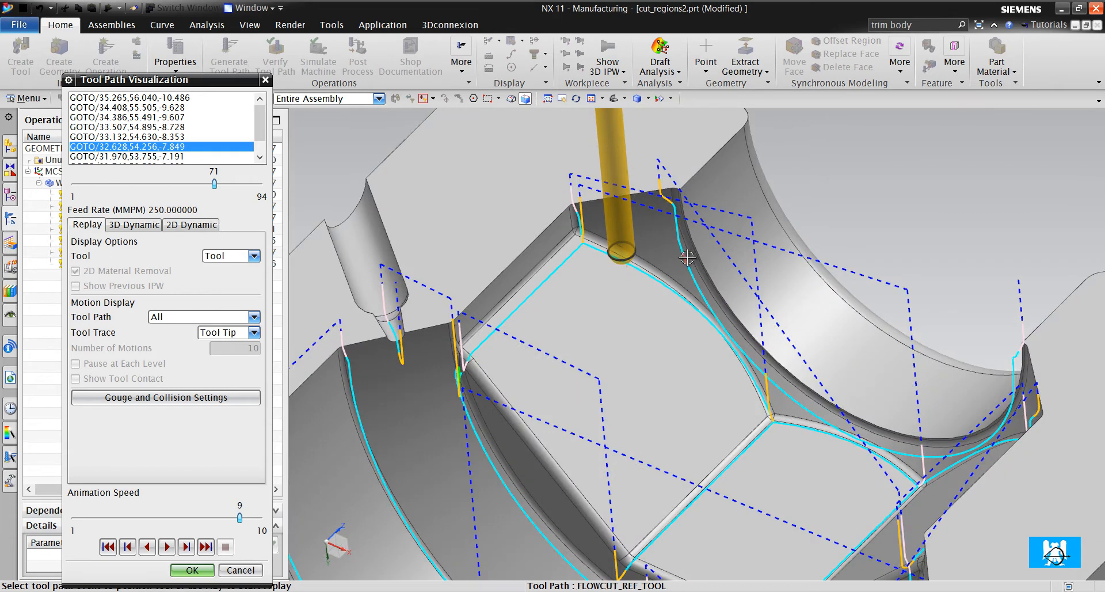
# - Position the tool on the path beside the small cylindrical neck and inspect how it fits the fillet
pyautogui.click(703, 268)
pyautogui.scroll(6, 703, 268)
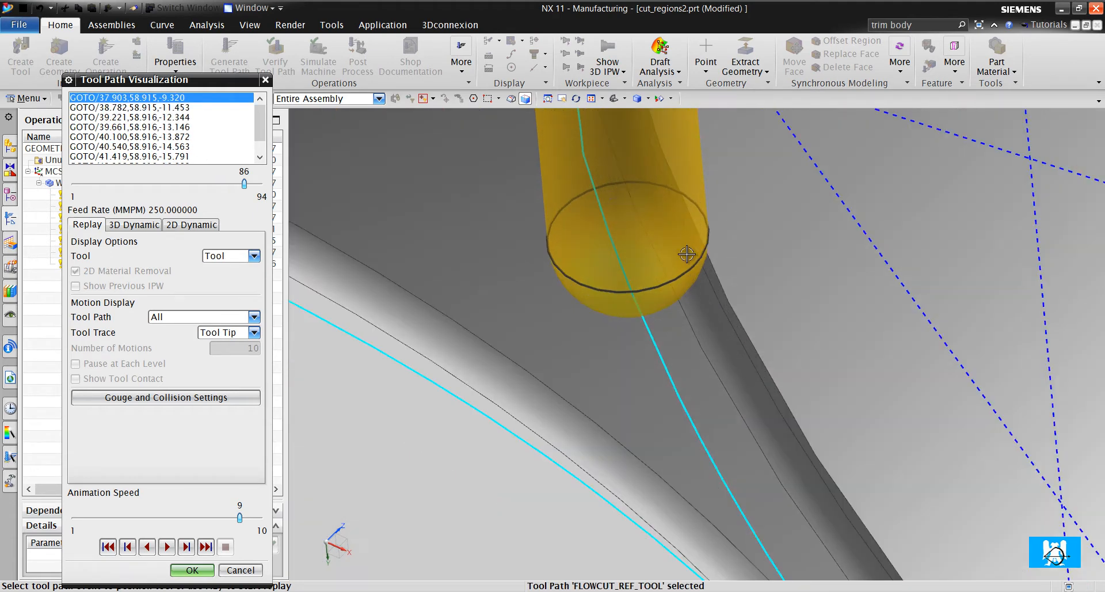
pyautogui.scroll(-5, 687, 254)
pyautogui.scroll(5, 658, 181)
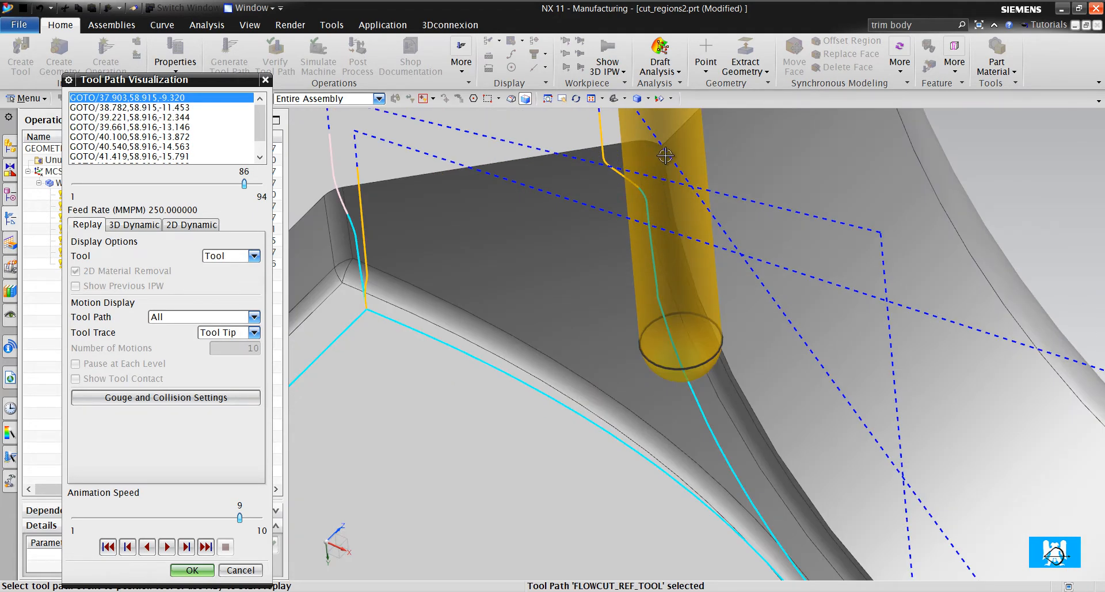
pyautogui.scroll(-3, 665, 155)
pyautogui.scroll(-4, 487, 208)
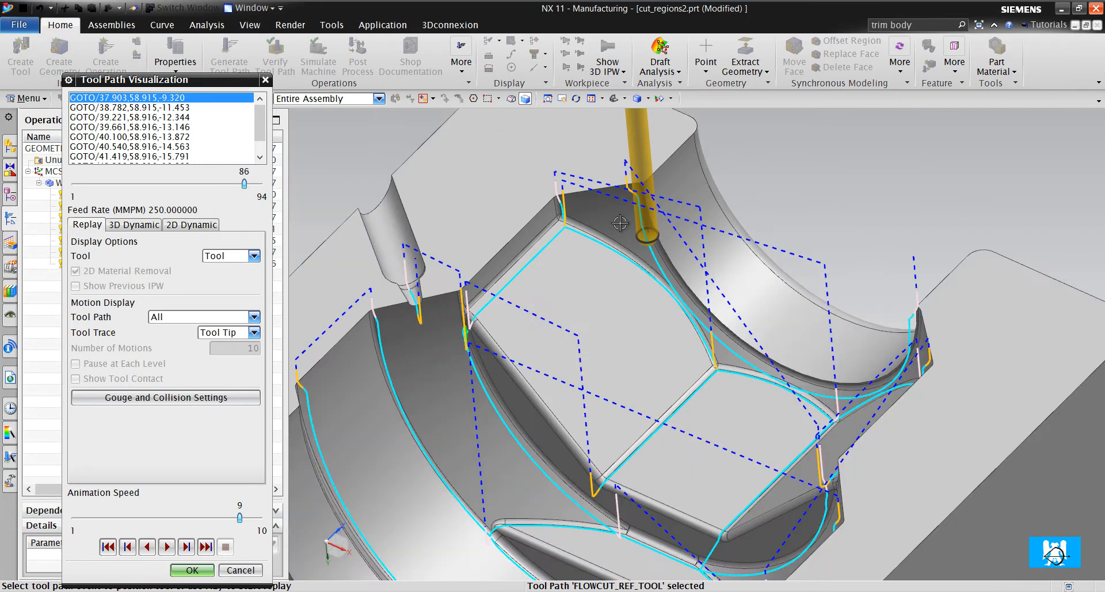
# - Finish inspecting the single-pass tool path across the whole part and close the tool path visualization
pyautogui.click(529, 273)
pyautogui.scroll(-3, 425, 343)
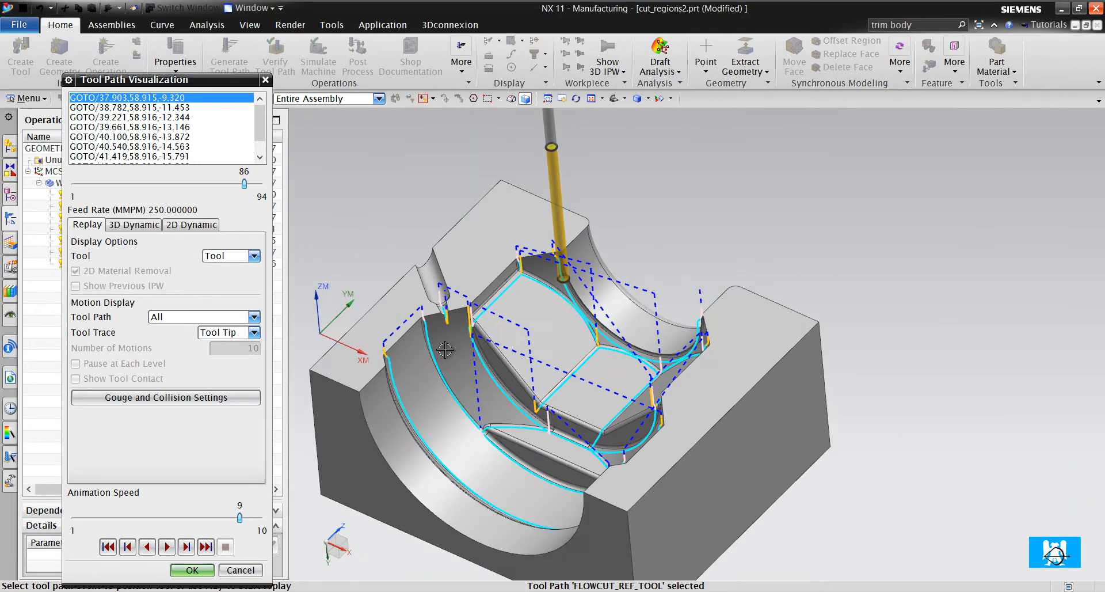
pyautogui.click(191, 571)
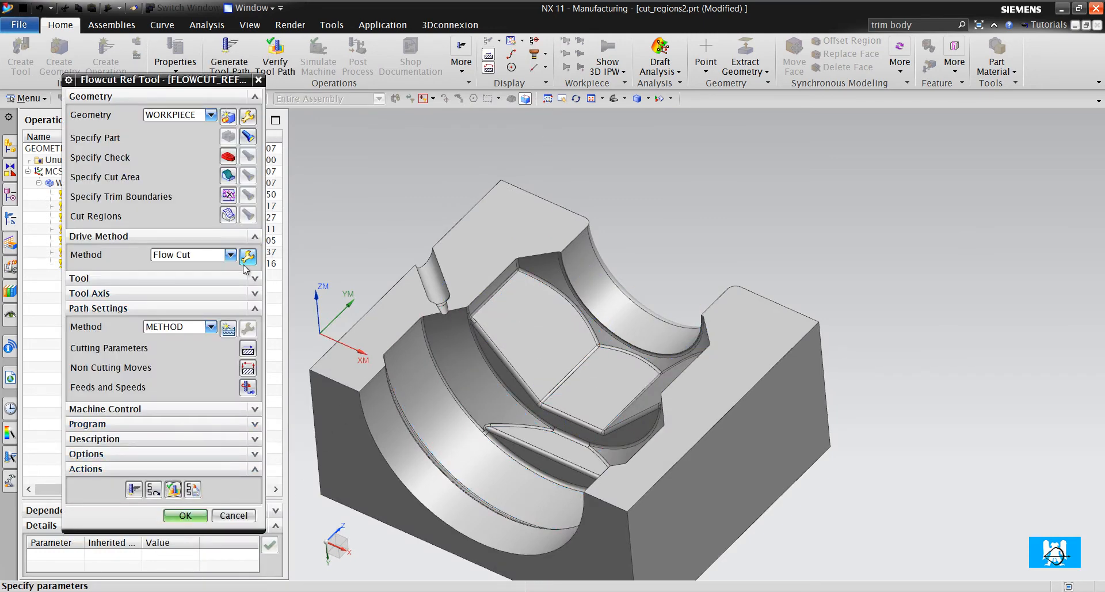
# - Switch the Flow Cut drive method to Multiple Passes with 2 stepovers per side
pyautogui.click(246, 257)
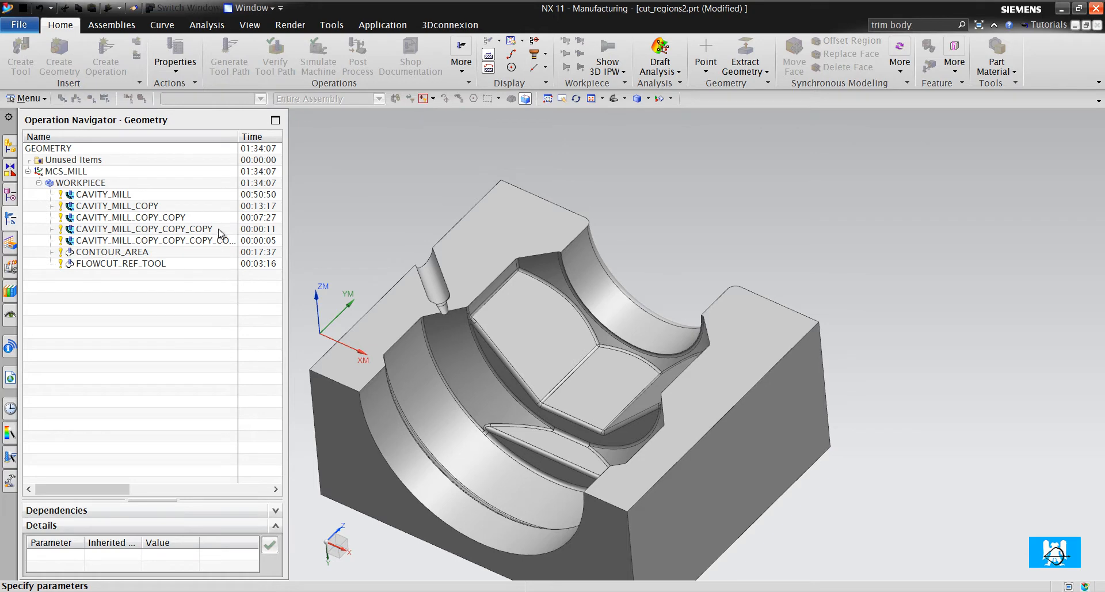
pyautogui.click(220, 186)
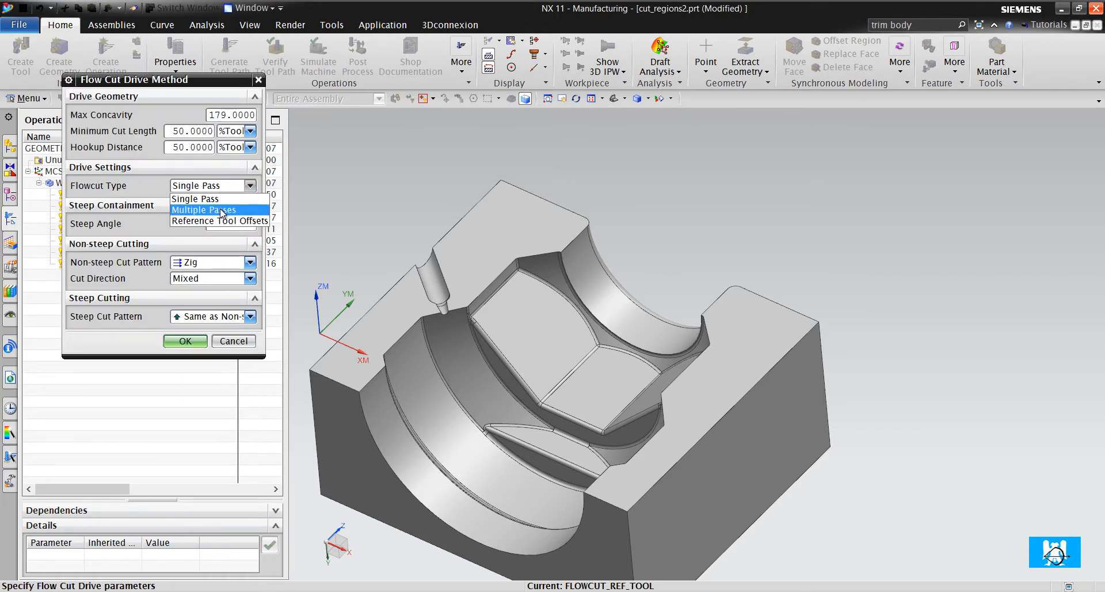
pyautogui.click(222, 211)
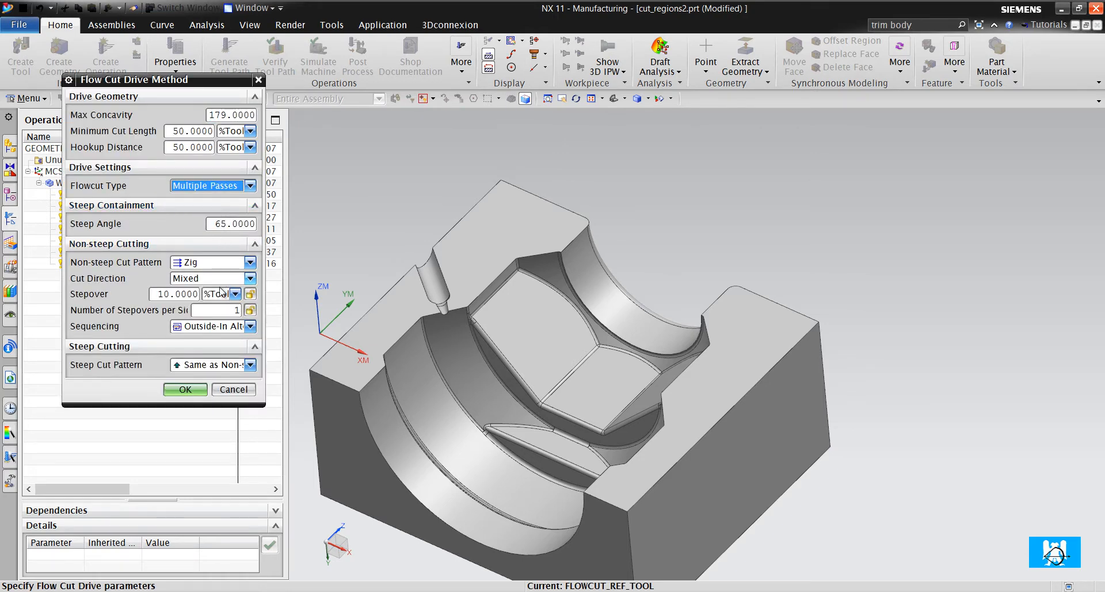
pyautogui.click(223, 309)
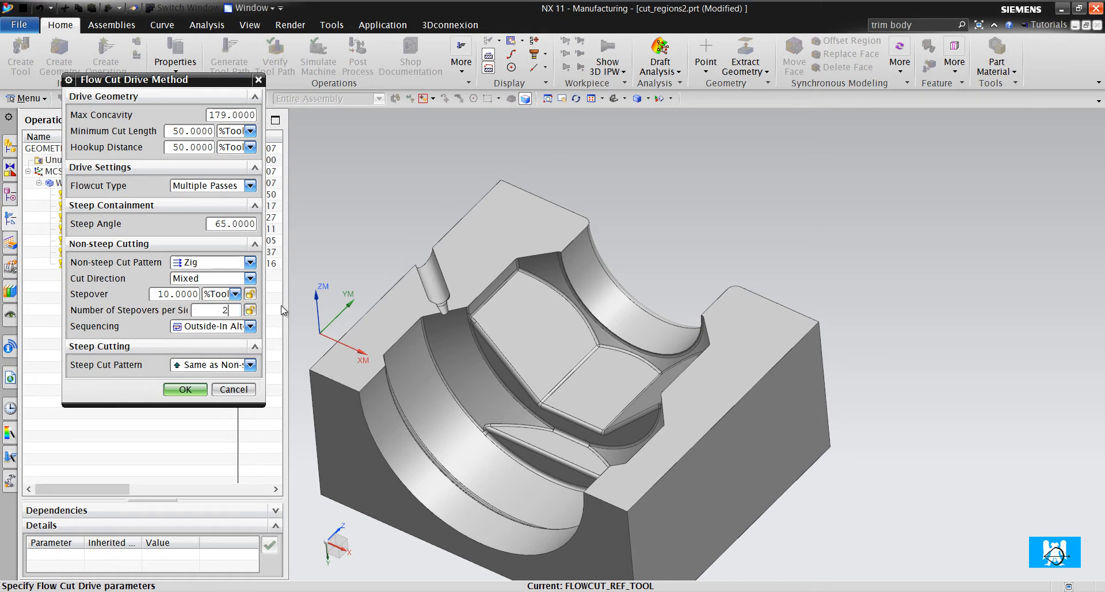
pyautogui.write('2')
# - Set the non-steep stepover to a fixed distance of 0.1 mm
pyautogui.scroll(6, 494, 337)
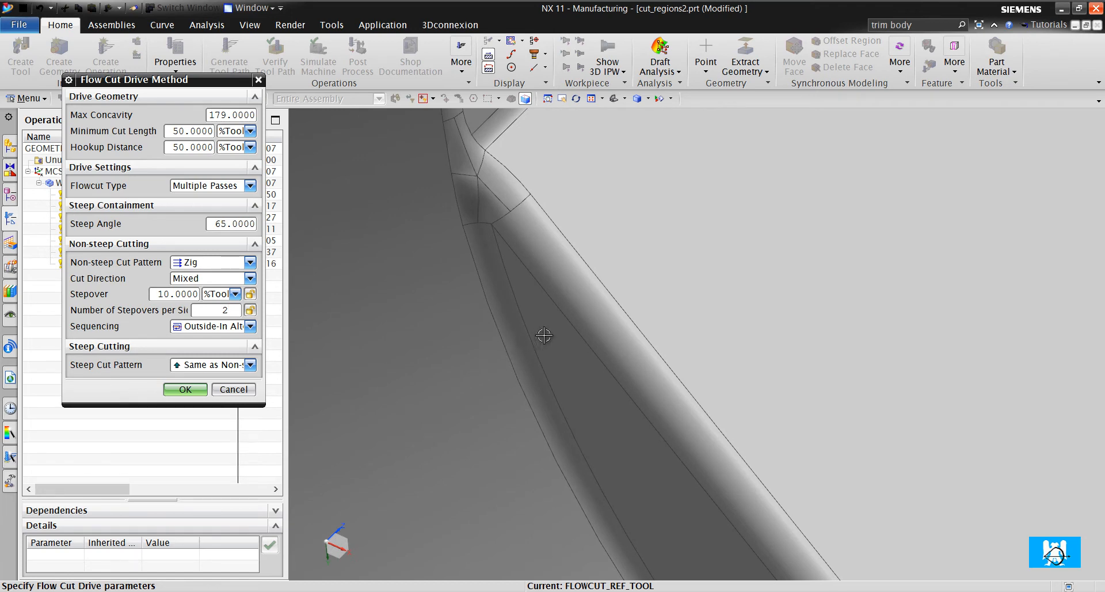
pyautogui.click(219, 294)
pyautogui.click(216, 306)
pyautogui.doubleClick(189, 294)
pyautogui.write('.1')
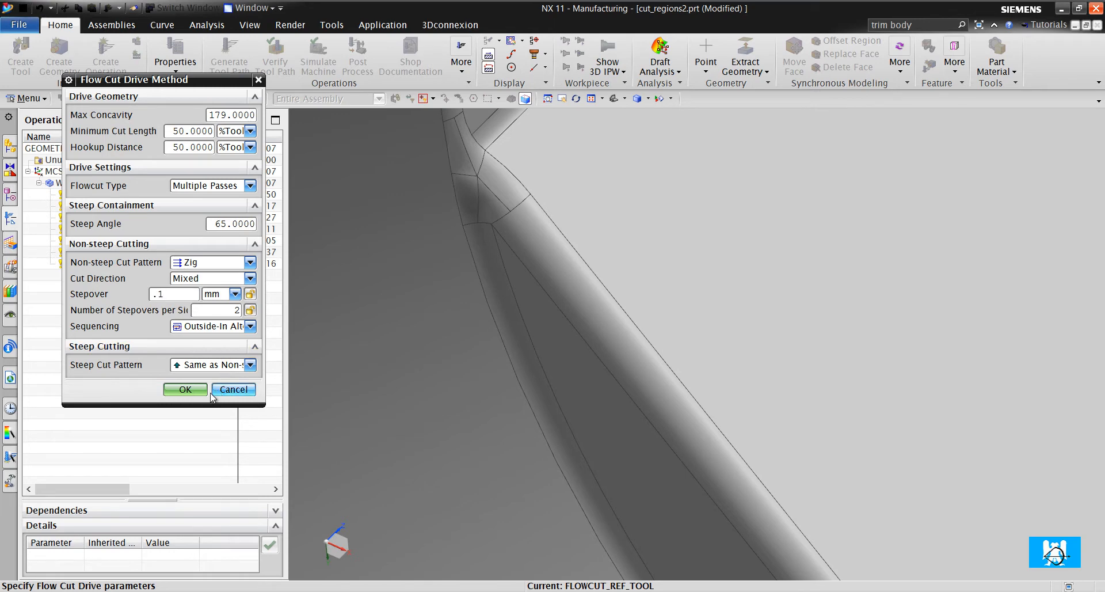
# - Generate the flowcut tool path with the accepted multiple-pass settings and open its verification
pyautogui.click(185, 389)
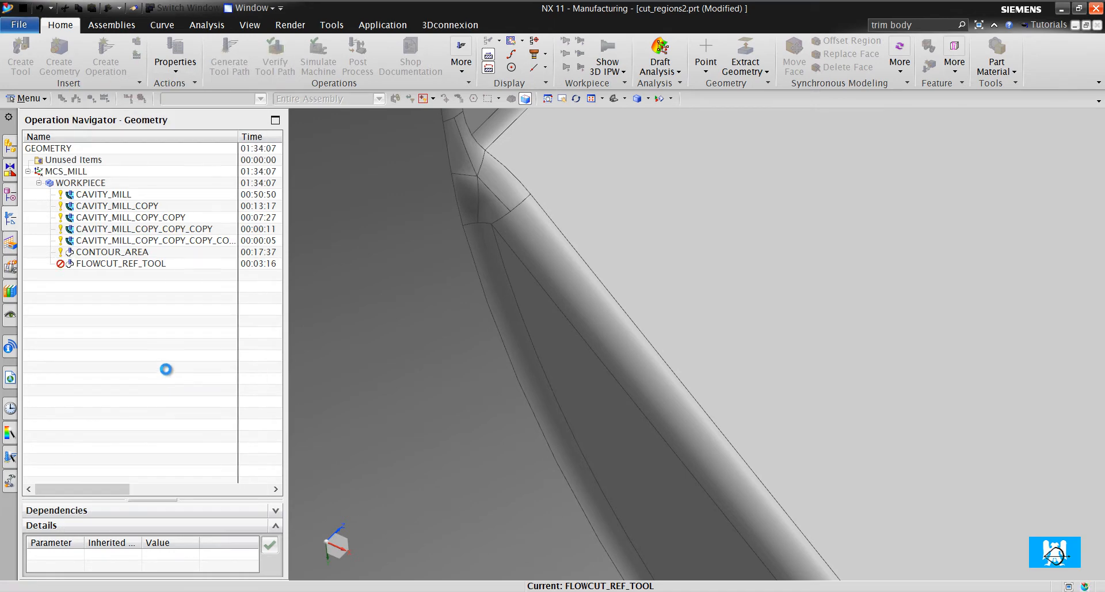
pyautogui.click(133, 488)
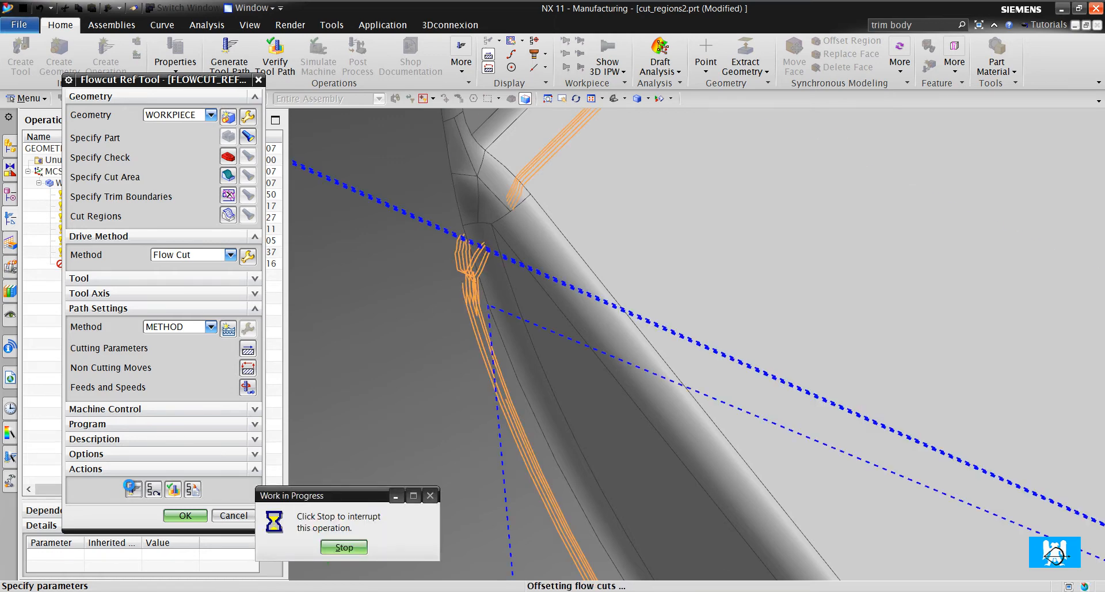
pyautogui.click(173, 489)
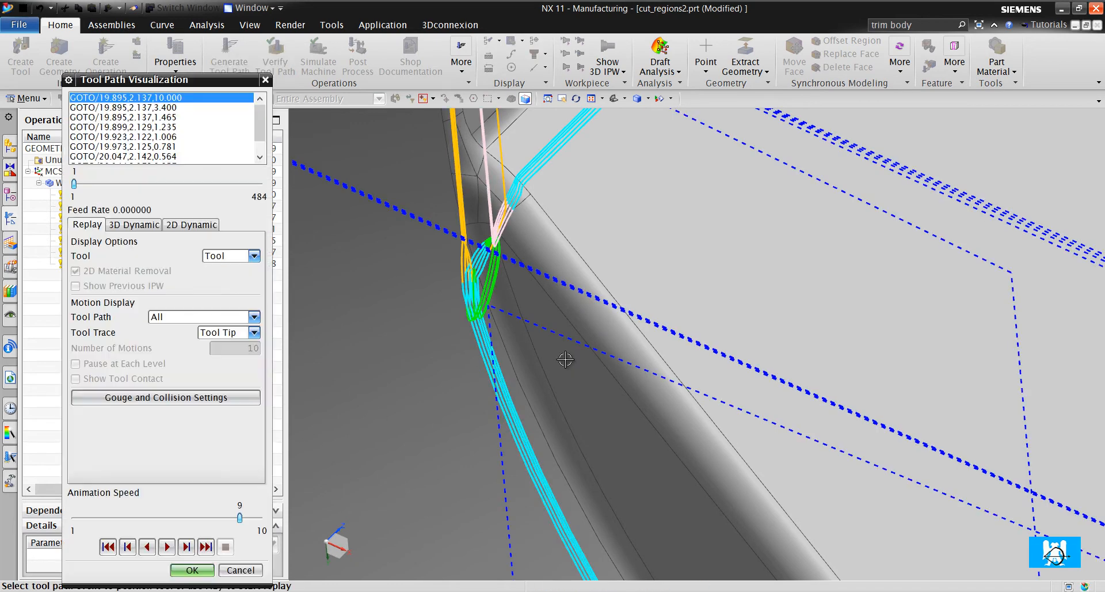
# - Examine the number and spacing of the parallel passes along the fillets and hex edges, and close the tool path visualization
pyautogui.scroll(10, 565, 359)
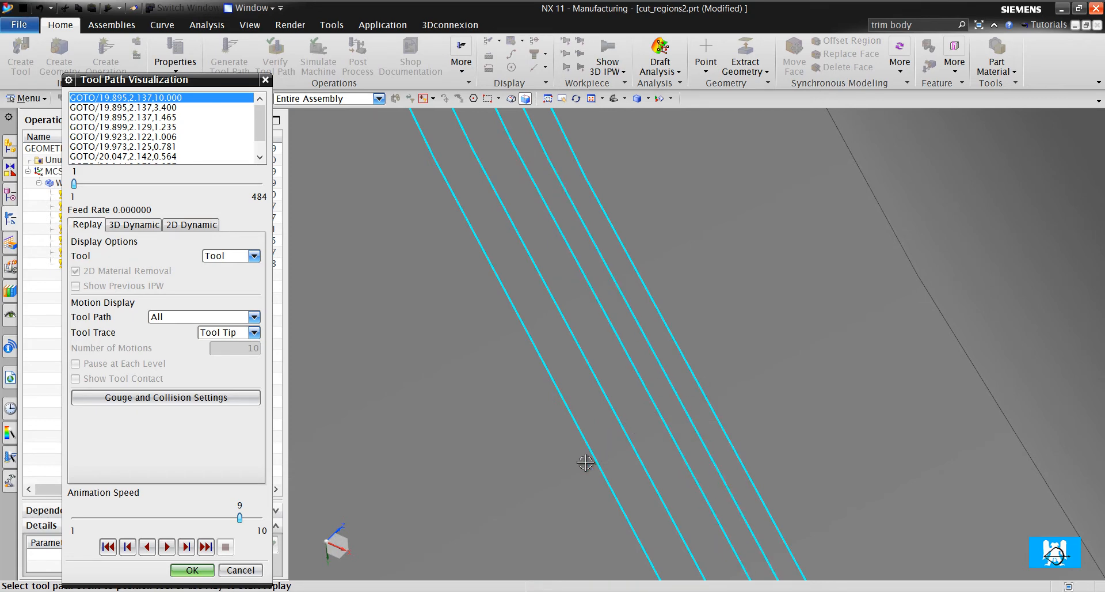
pyautogui.scroll(-5, 727, 355)
pyautogui.scroll(-6, 728, 353)
pyautogui.scroll(7, 698, 427)
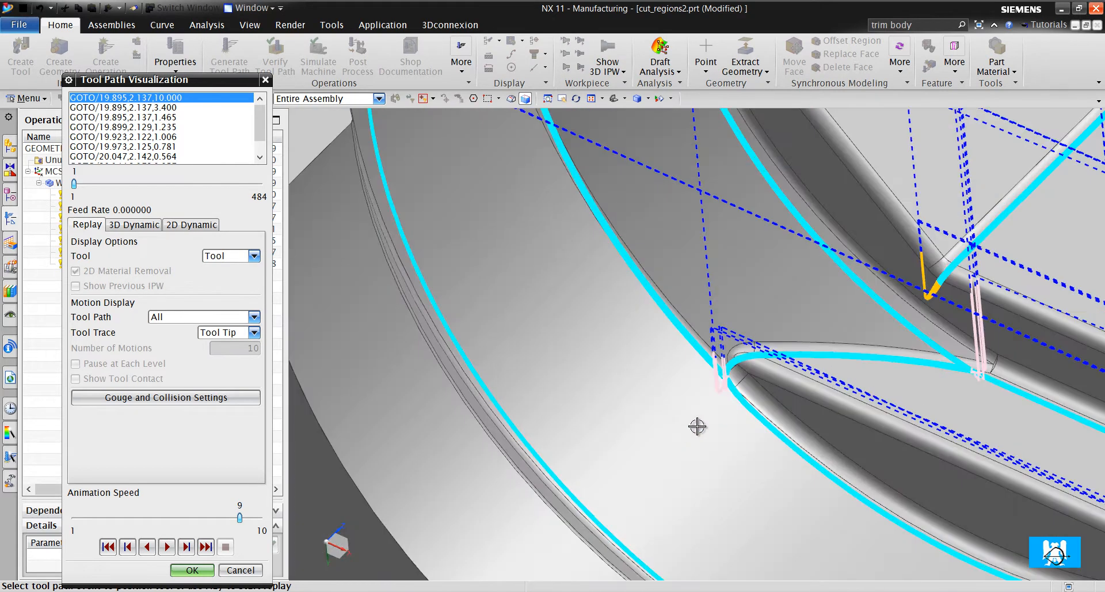
pyautogui.scroll(5, 728, 388)
pyautogui.scroll(-5, 714, 362)
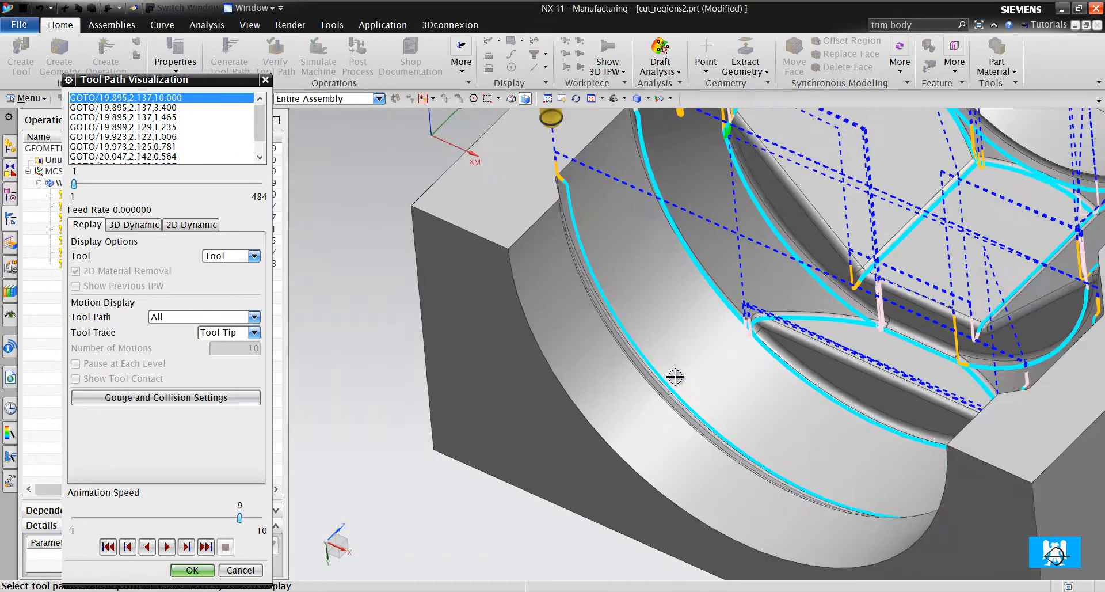
pyautogui.scroll(6, 641, 370)
pyautogui.scroll(-5, 622, 382)
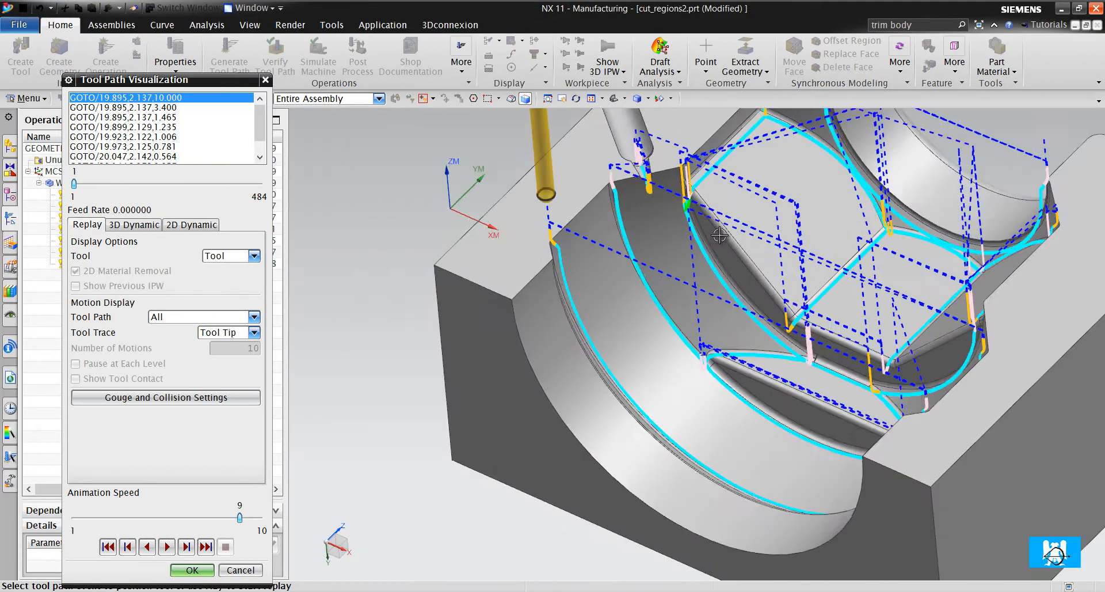
pyautogui.scroll(6, 604, 178)
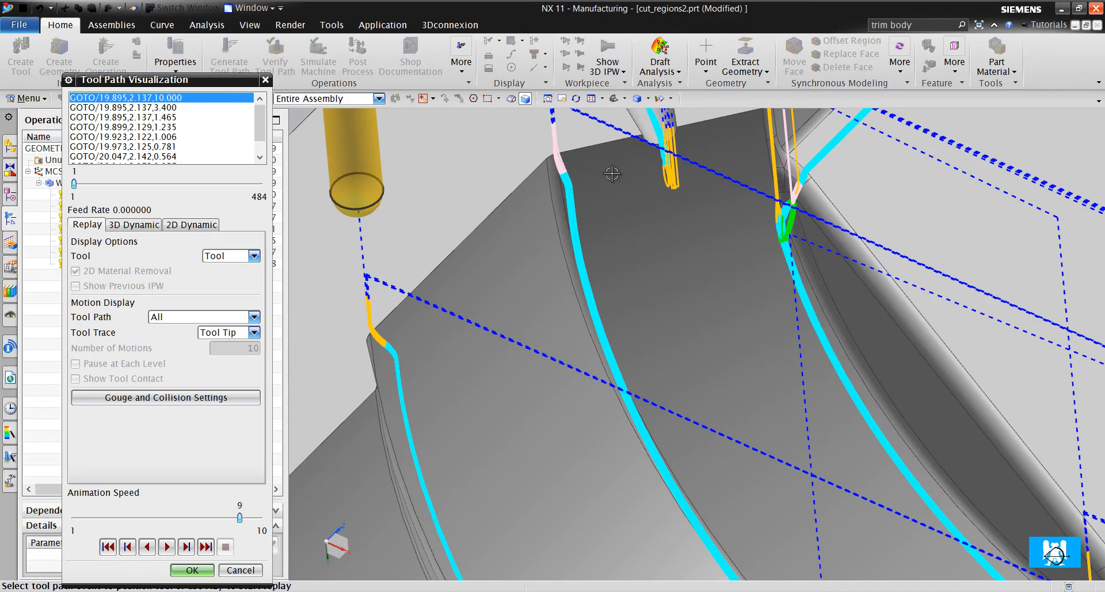
pyautogui.scroll(-5, 588, 208)
pyautogui.scroll(7, 582, 267)
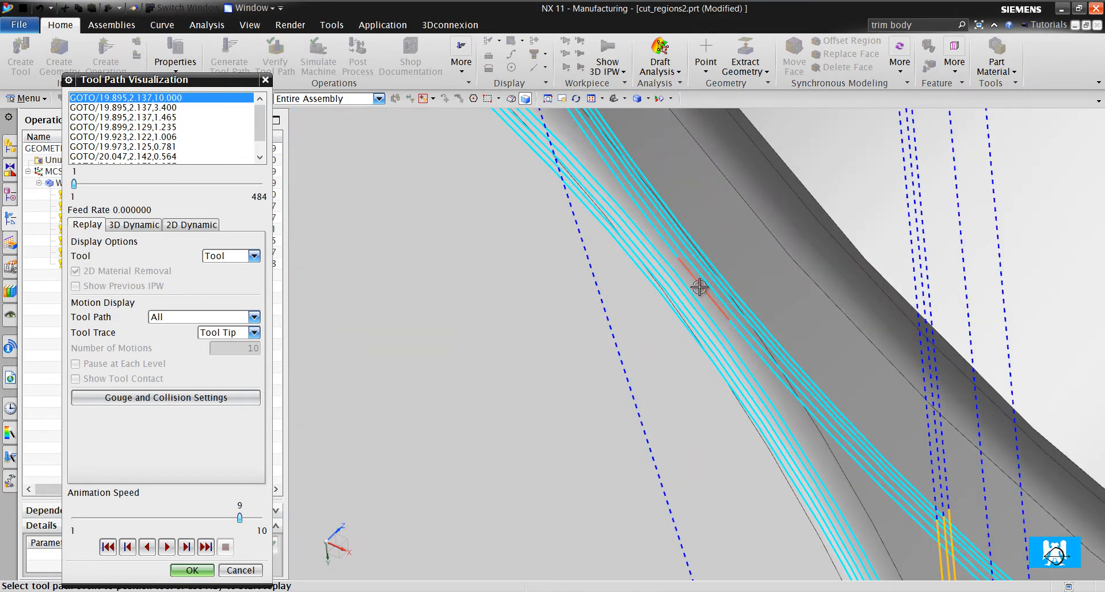
pyautogui.scroll(-4, 760, 291)
pyautogui.scroll(-5, 783, 278)
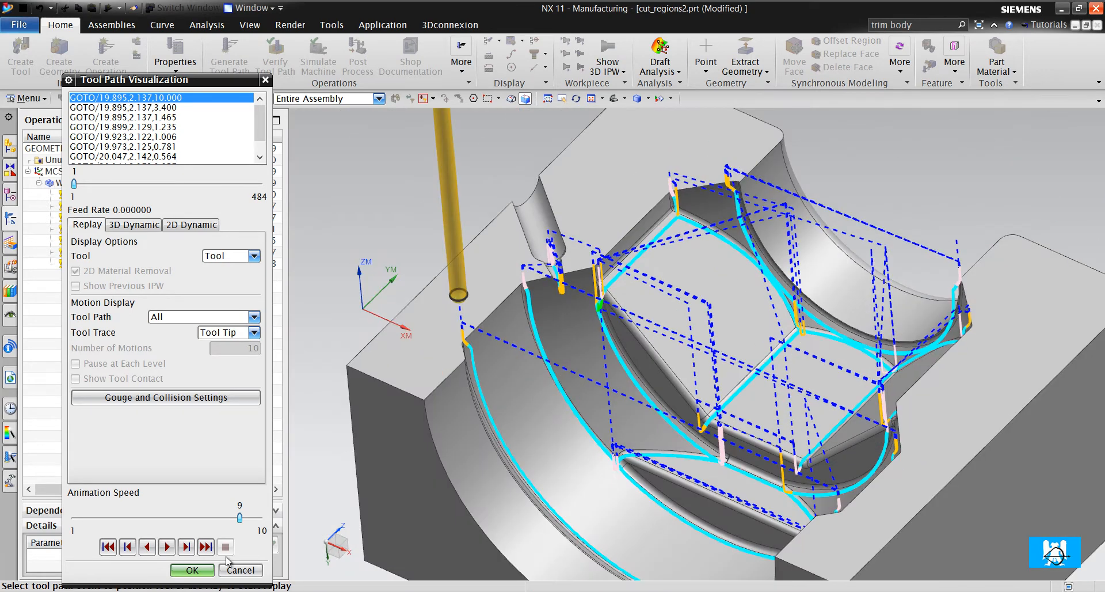
pyautogui.click(193, 570)
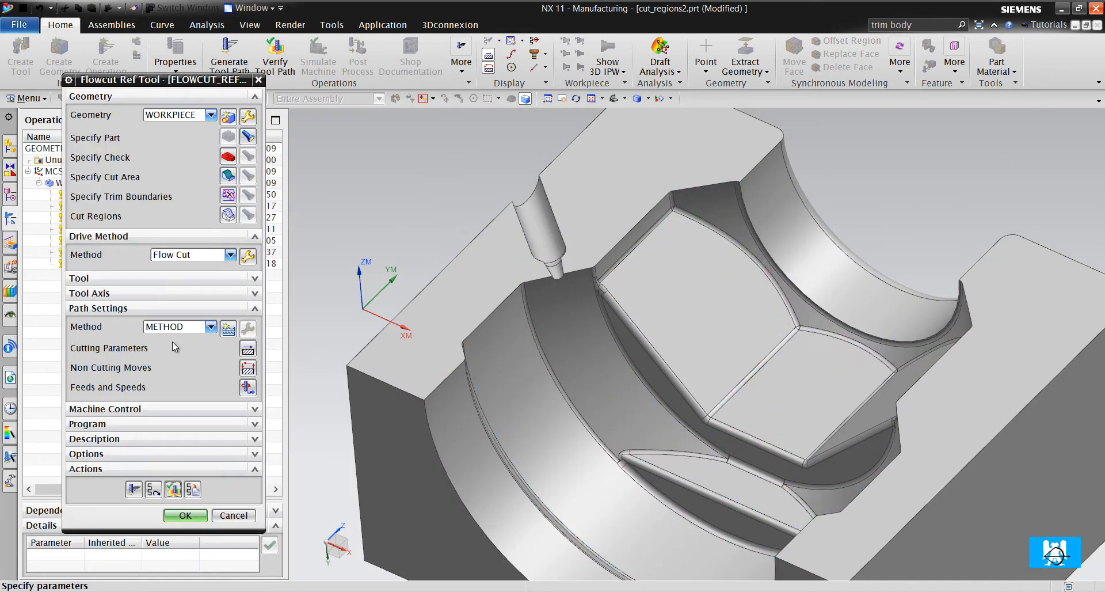
# - Change the flowcut type in the drive settings to Reference Tool Offsets
pyautogui.click(249, 253)
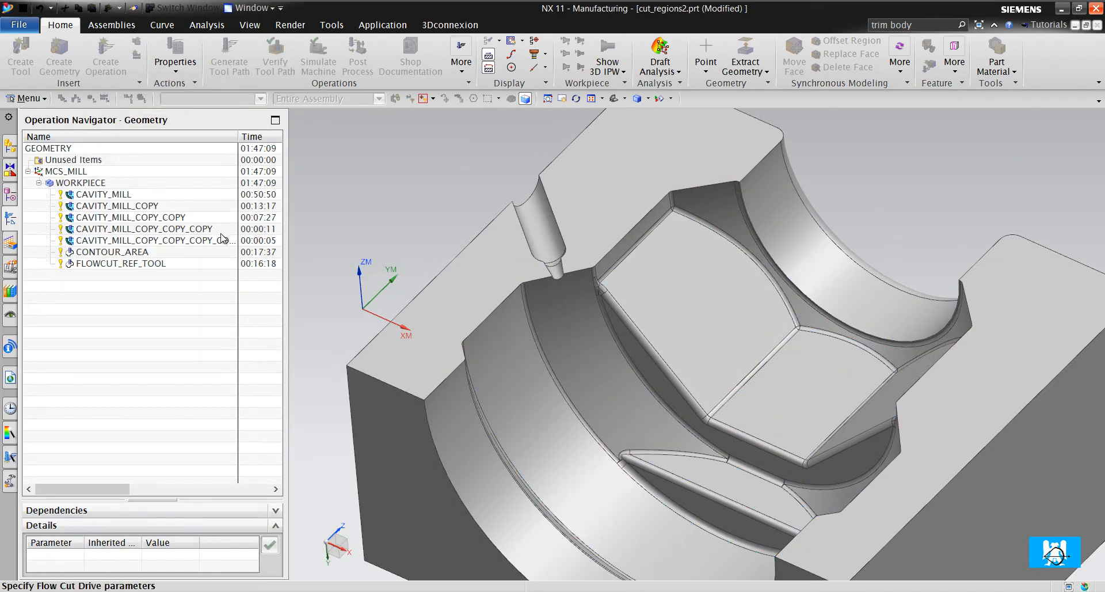
pyautogui.click(224, 187)
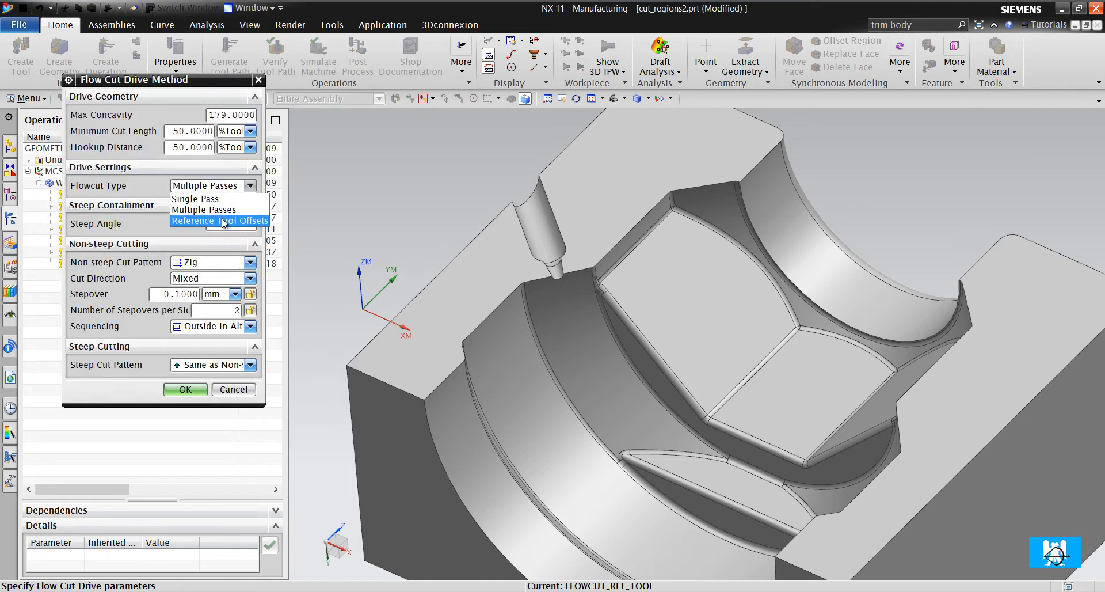
pyautogui.click(228, 221)
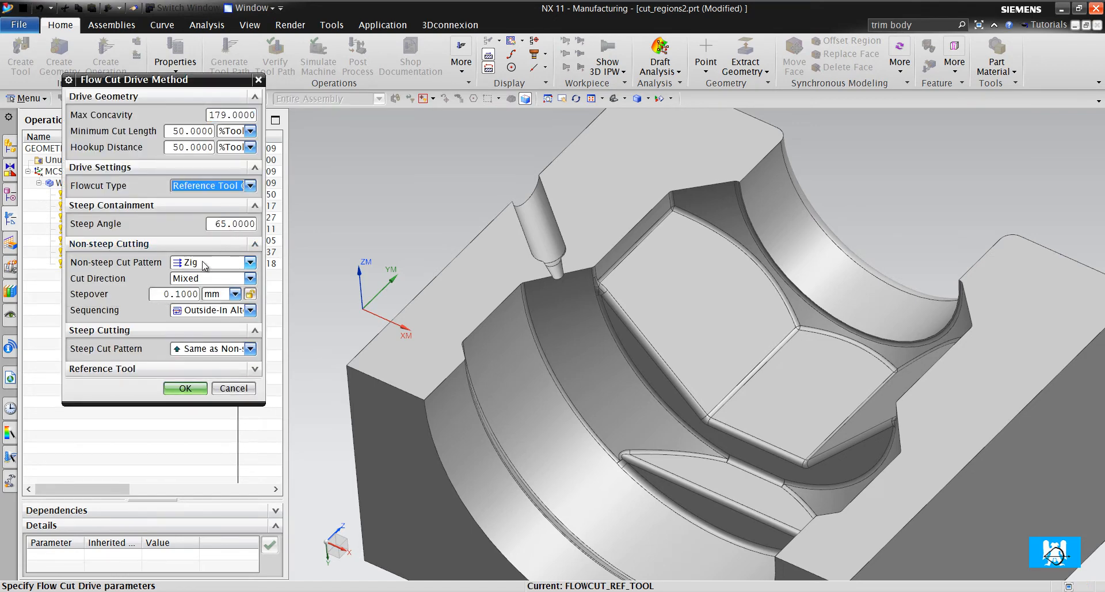
pyautogui.moveTo(227, 236)
pyautogui.moveTo(247, 230); pyautogui.dragTo(218, 231)
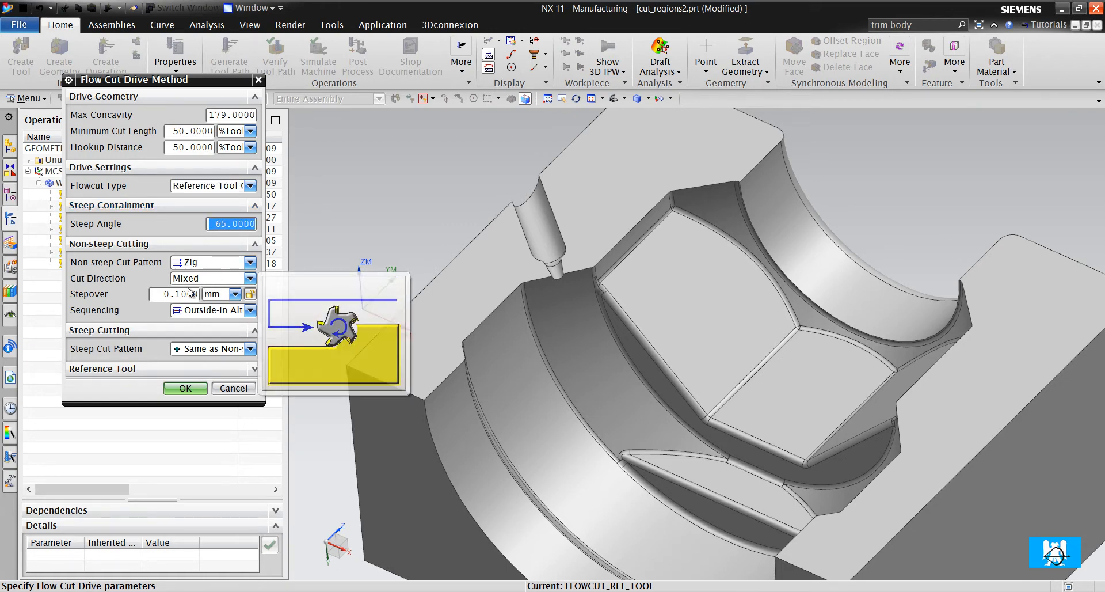
# - Set the non-steep cut pattern to Zig Zag after trying Crosscut Zig
pyautogui.click(197, 263)
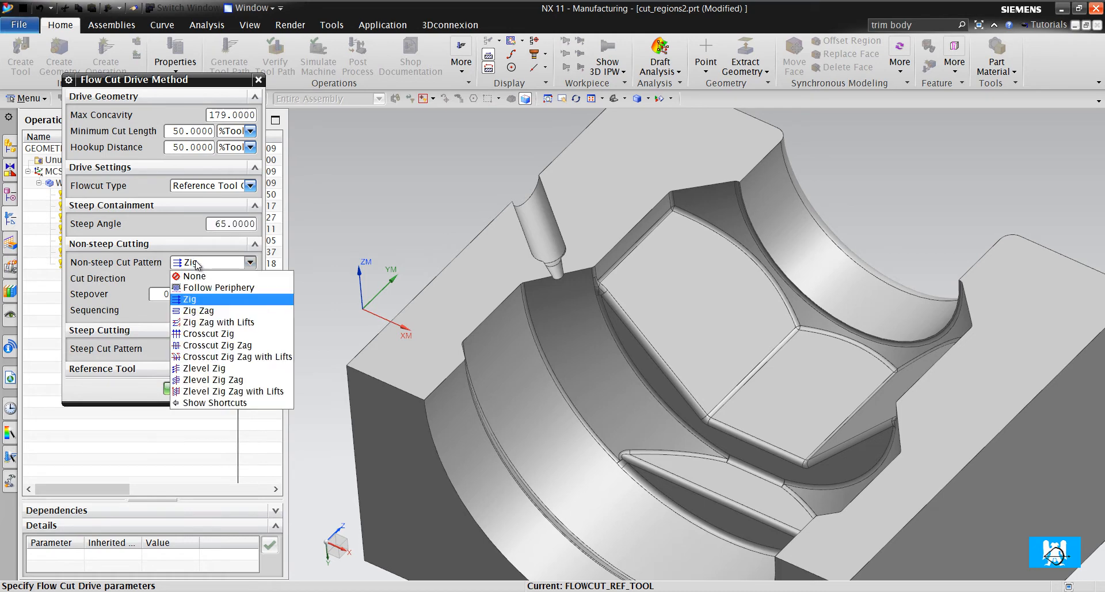
pyautogui.click(243, 334)
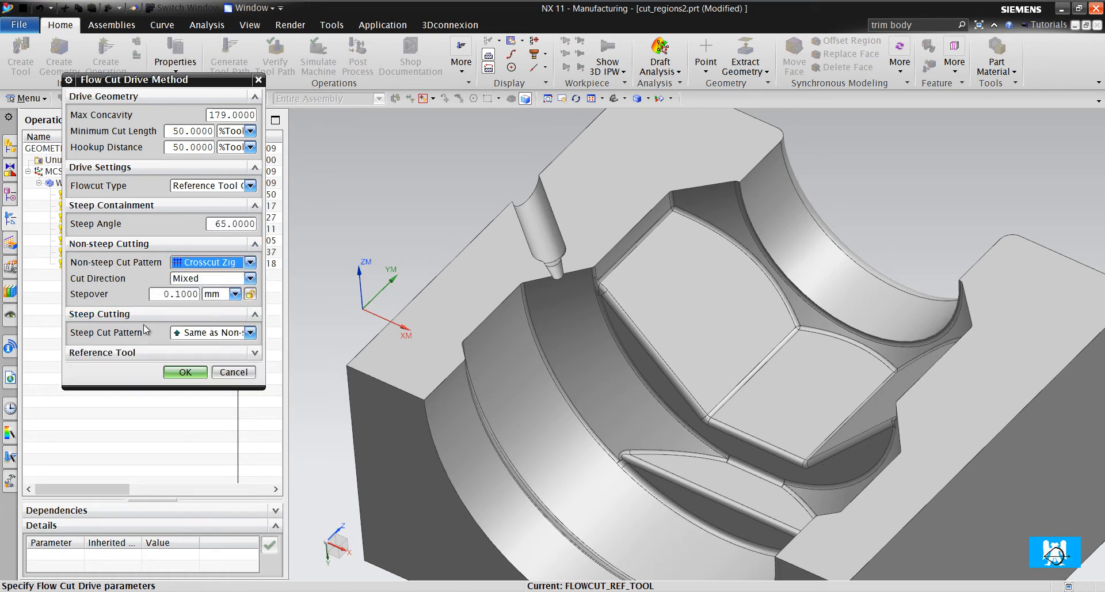
pyautogui.click(208, 263)
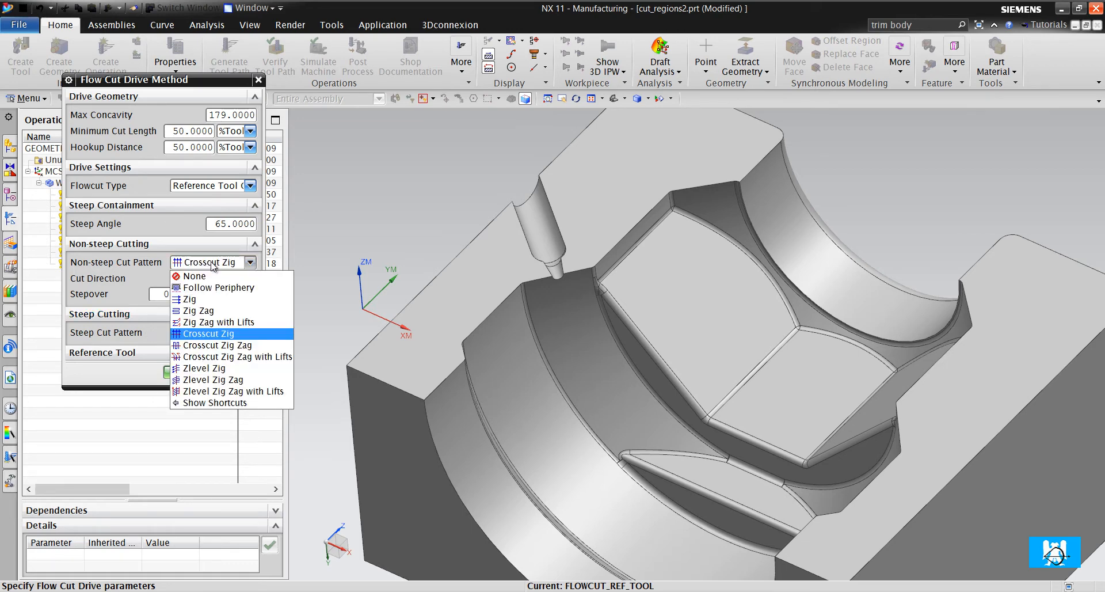
pyautogui.click(207, 311)
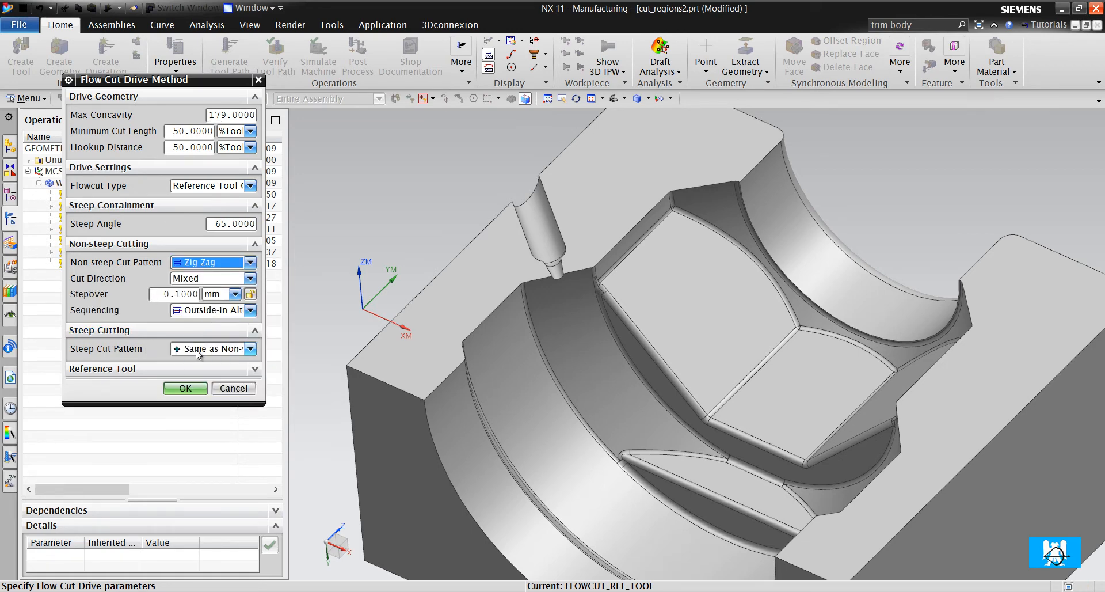
# - Set the steep cut pattern to Crosscut Zig and accept the Flow Cut drive settings
pyautogui.click(249, 349)
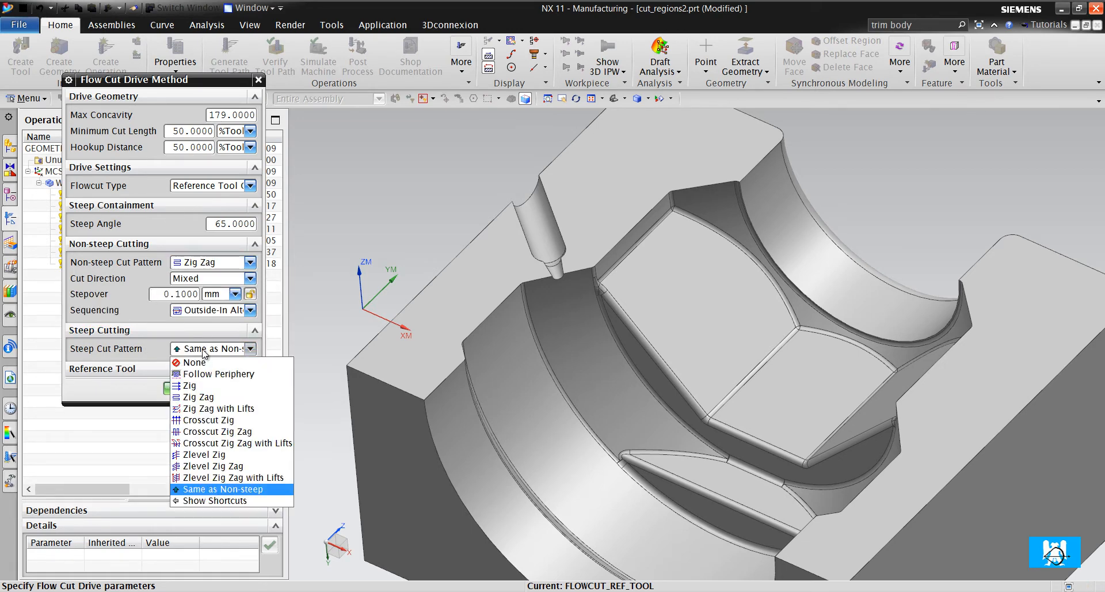
pyautogui.click(245, 421)
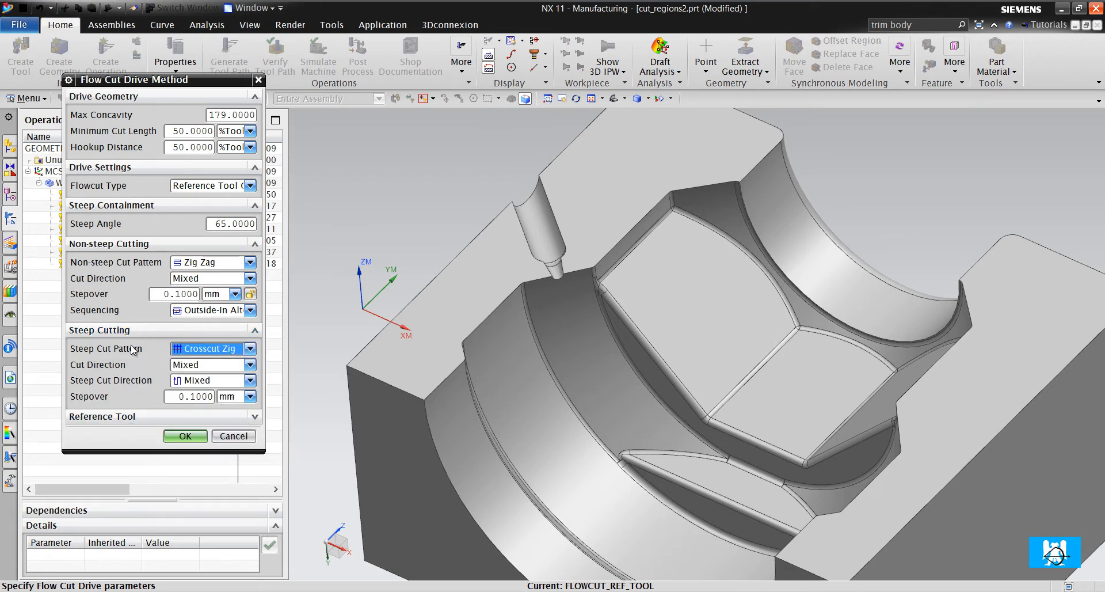
pyautogui.click(185, 435)
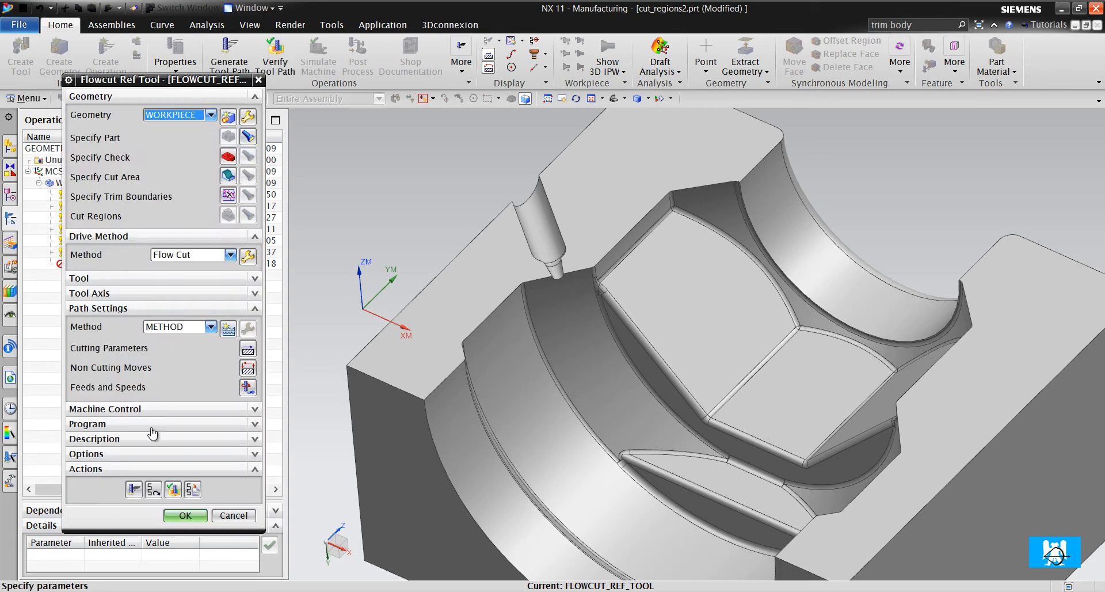
# - Try to generate the tool path with Reference Tool Offsets and accept the Flowcut Reference Tool operation
pyautogui.click(134, 490)
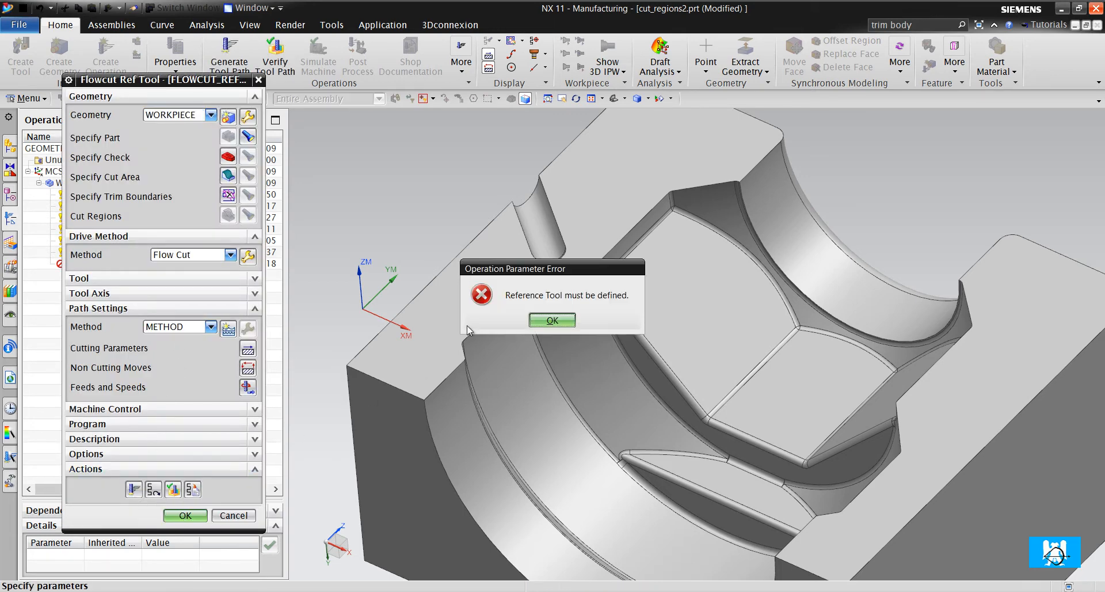
pyautogui.click(552, 319)
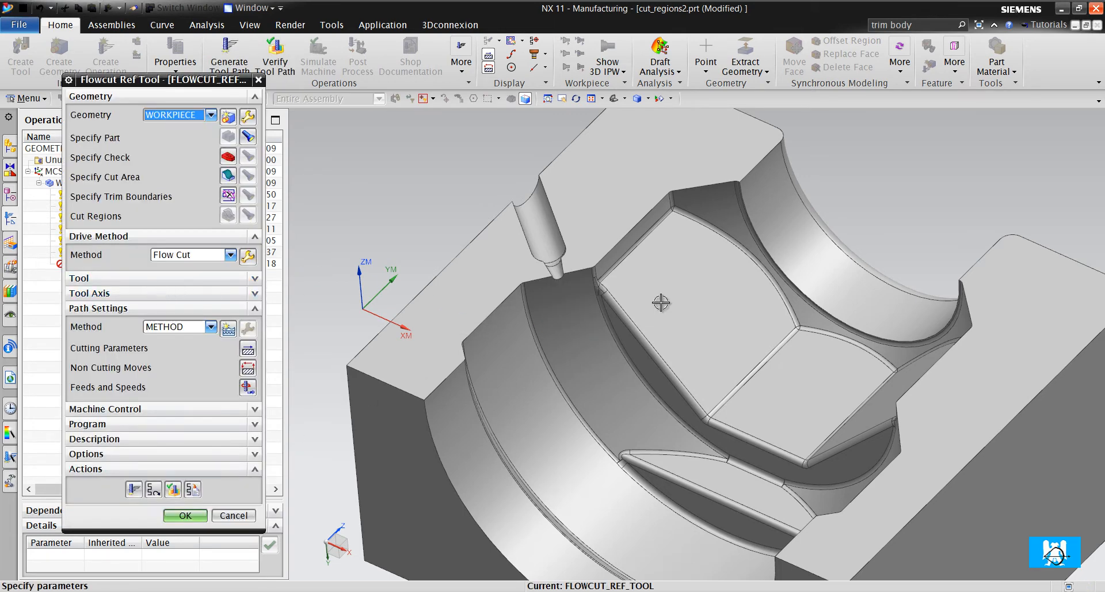
pyautogui.scroll(-2, 715, 304)
pyautogui.scroll(1, 715, 304)
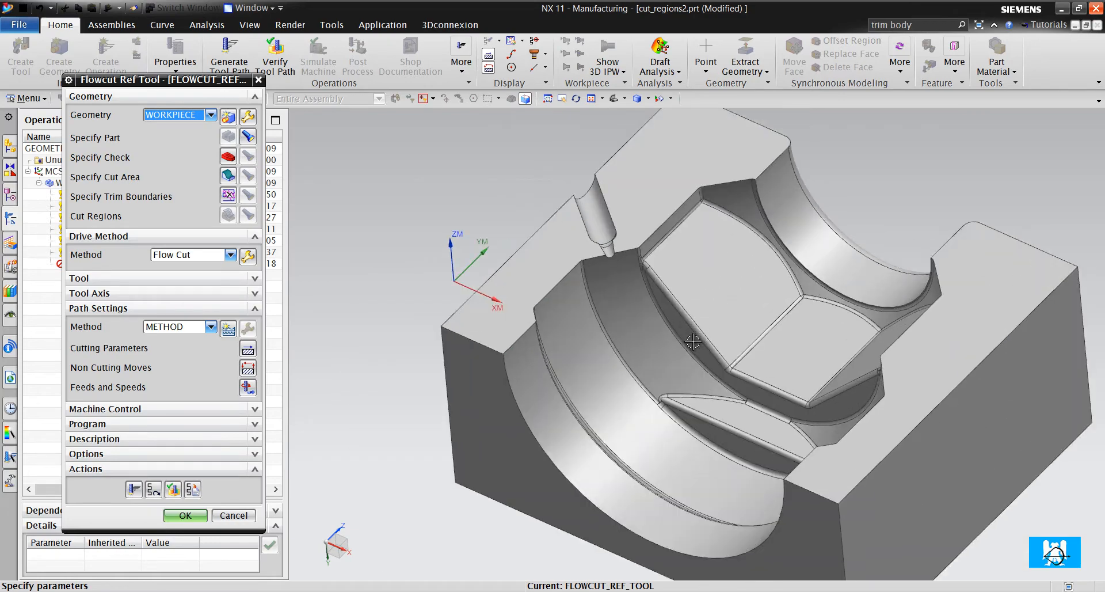
pyautogui.click(185, 515)
# - Display the CONTOUR_AREA tool path and examine its coverage around the fillets beside the hex face
pyautogui.click(117, 314)
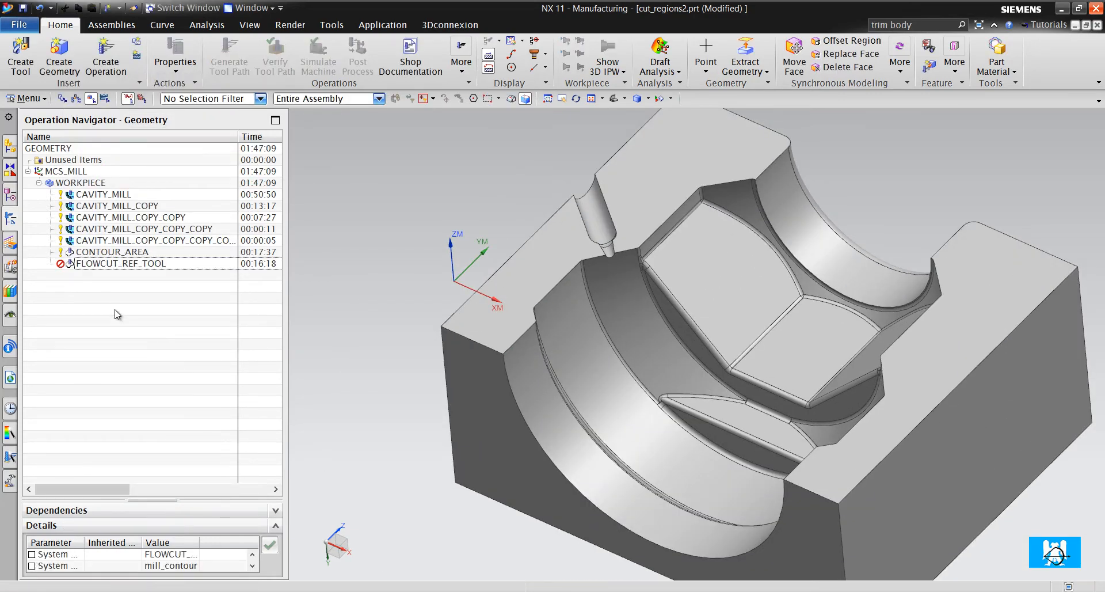
pyautogui.click(127, 254)
pyautogui.scroll(5, 638, 280)
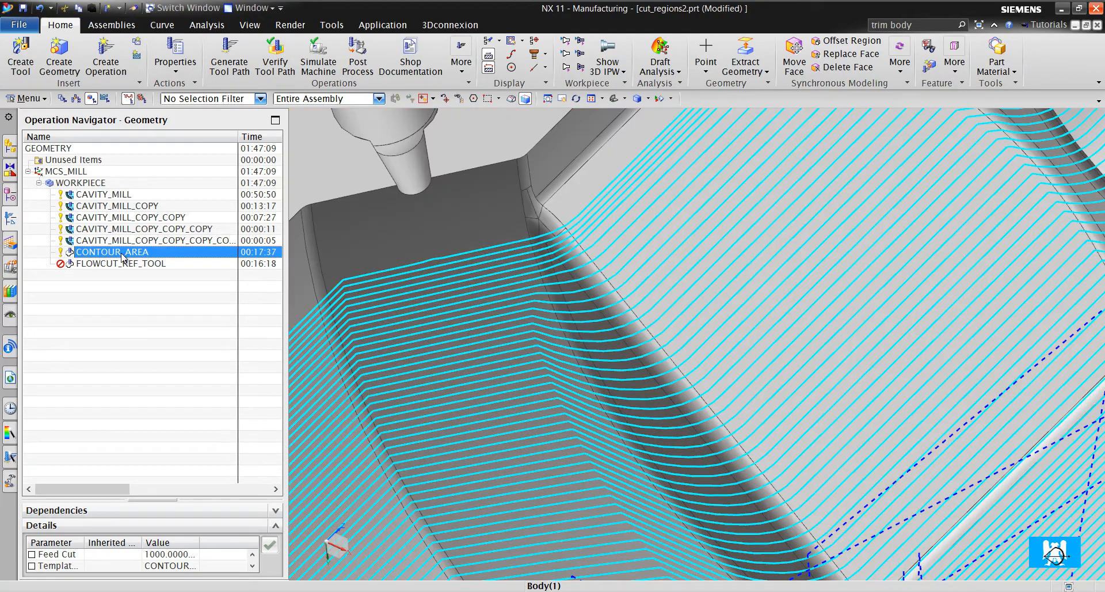
# - Measure the local radius of the fillet between the curved groove face and the narrow wall beside the hex face
pyautogui.moveTo(286, 273); pyautogui.dragTo(246, 280)
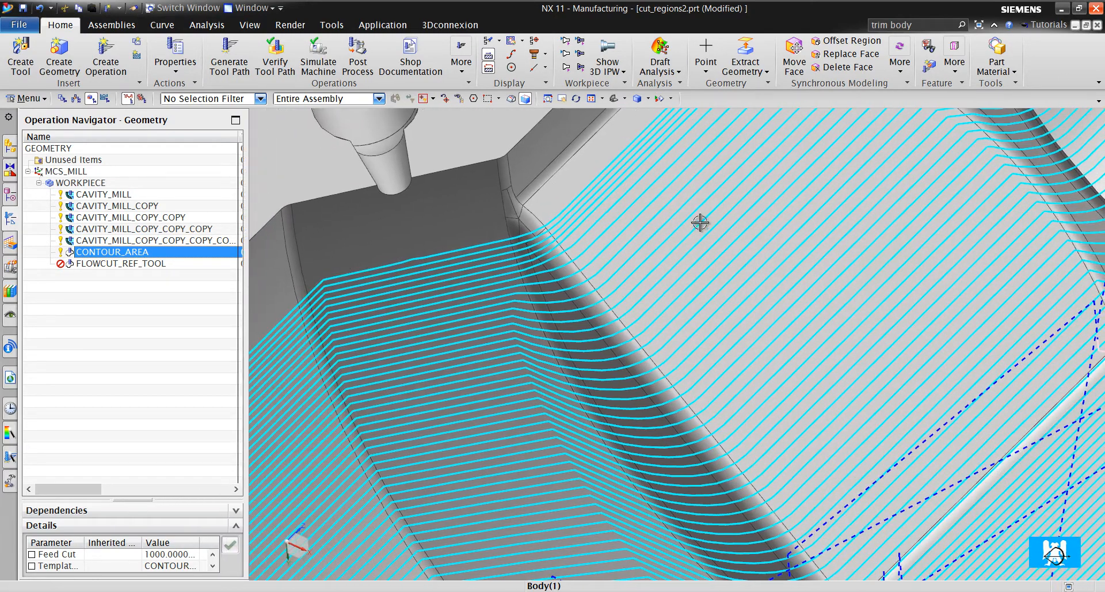
pyautogui.click(206, 24)
pyautogui.click(121, 67)
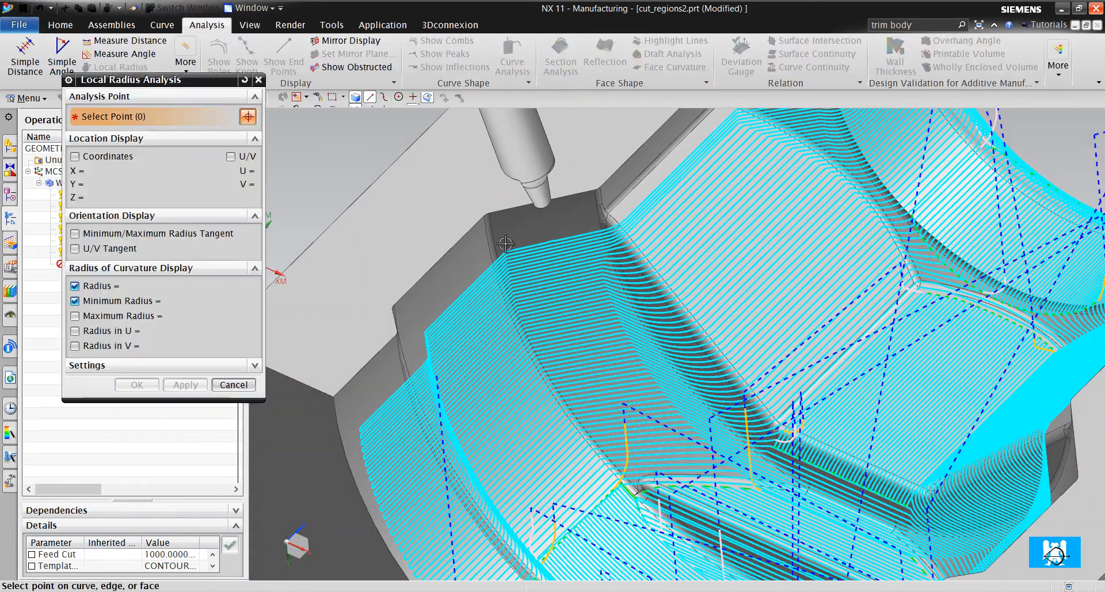
pyautogui.scroll(3, 593, 284)
pyautogui.scroll(5, 598, 288)
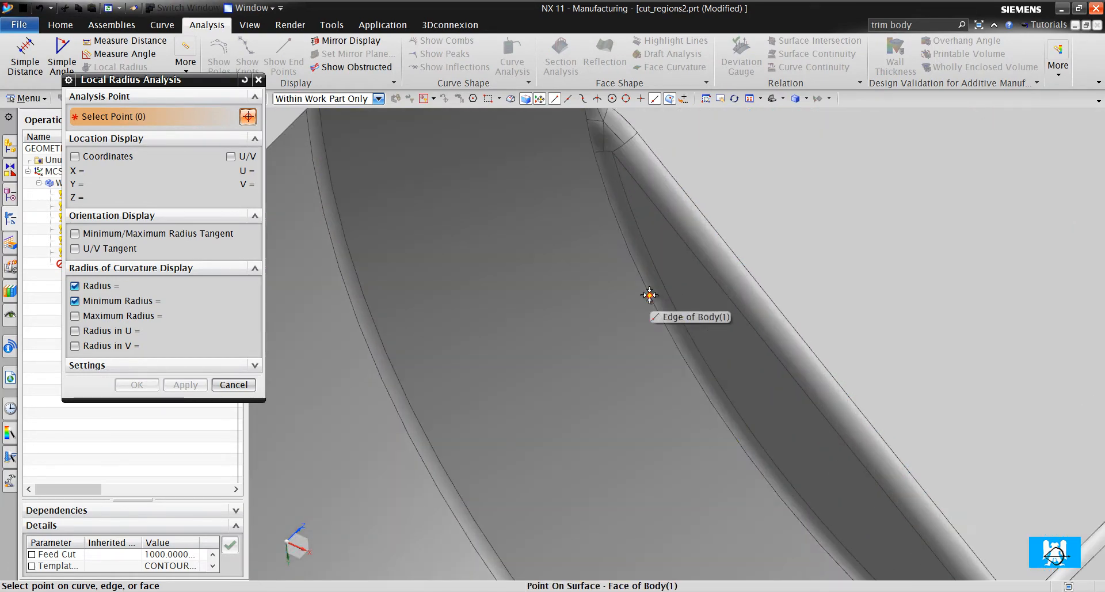
pyautogui.click(659, 294)
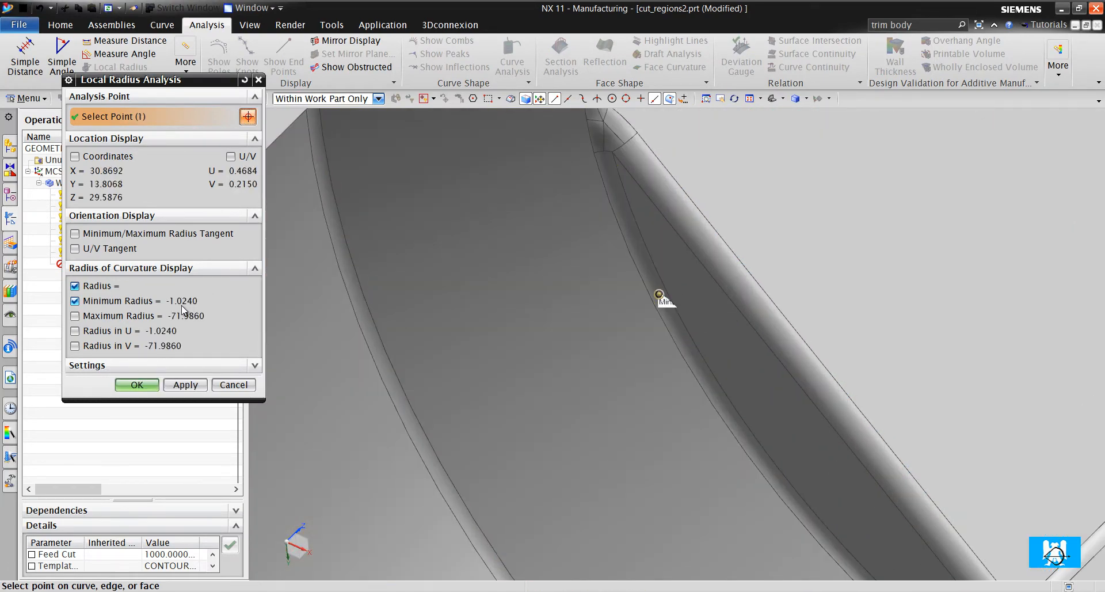
pyautogui.click(233, 384)
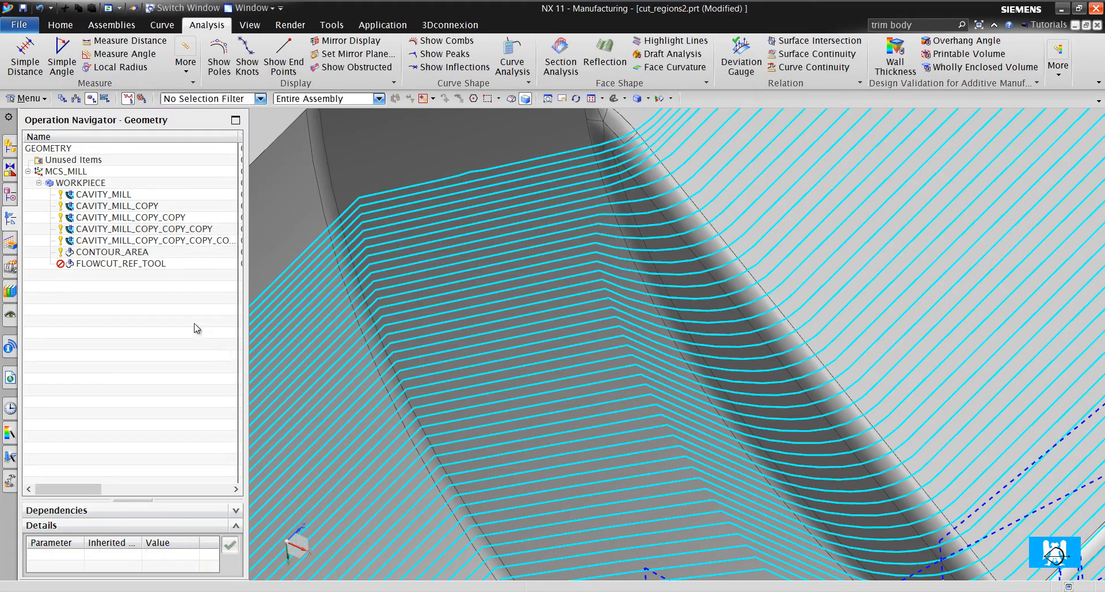
# - Reopen the FLOWCUT_REF_TOOL operation and set K6 as the reference tool in its Flow Cut drive settings, keeping the 1.0 overlap distance
pyautogui.click(160, 264)
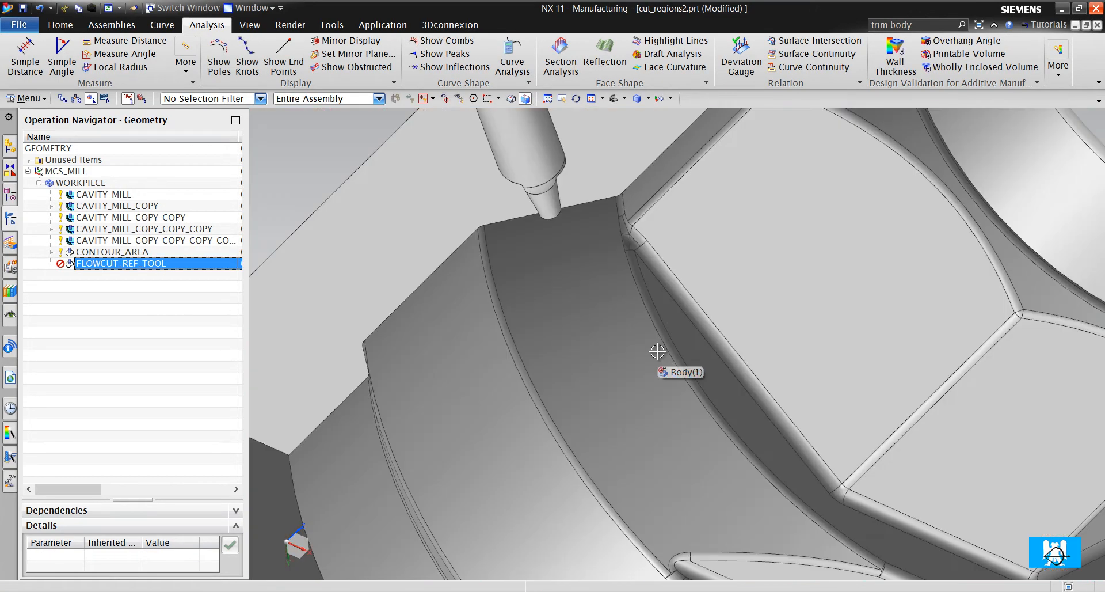
pyautogui.scroll(-3, 665, 341)
pyautogui.scroll(3, 687, 323)
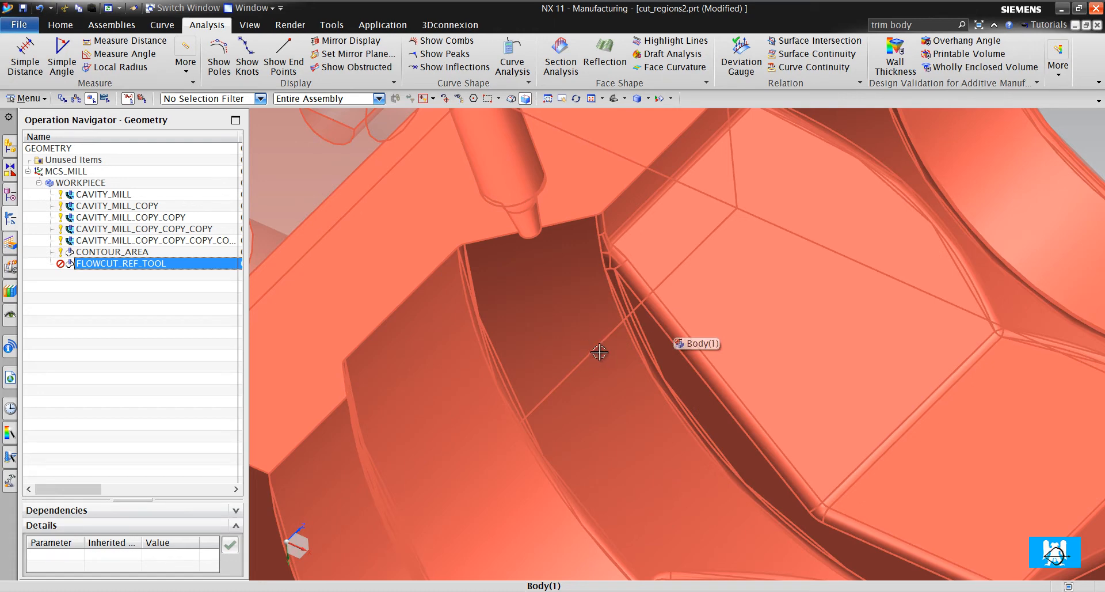
pyautogui.click(151, 263)
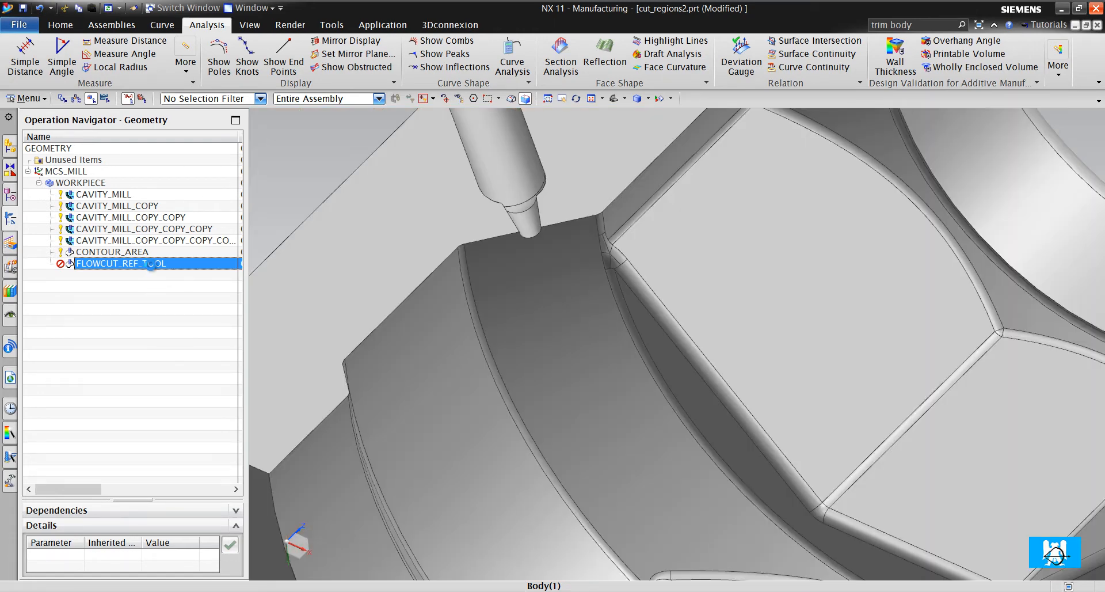
pyautogui.click(246, 255)
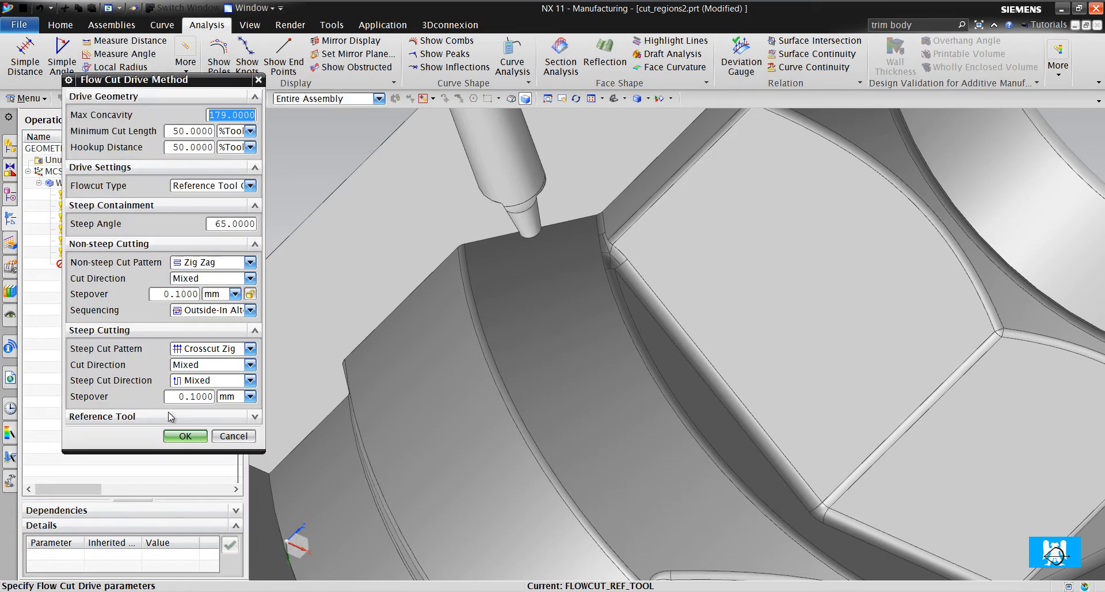
pyautogui.click(171, 435)
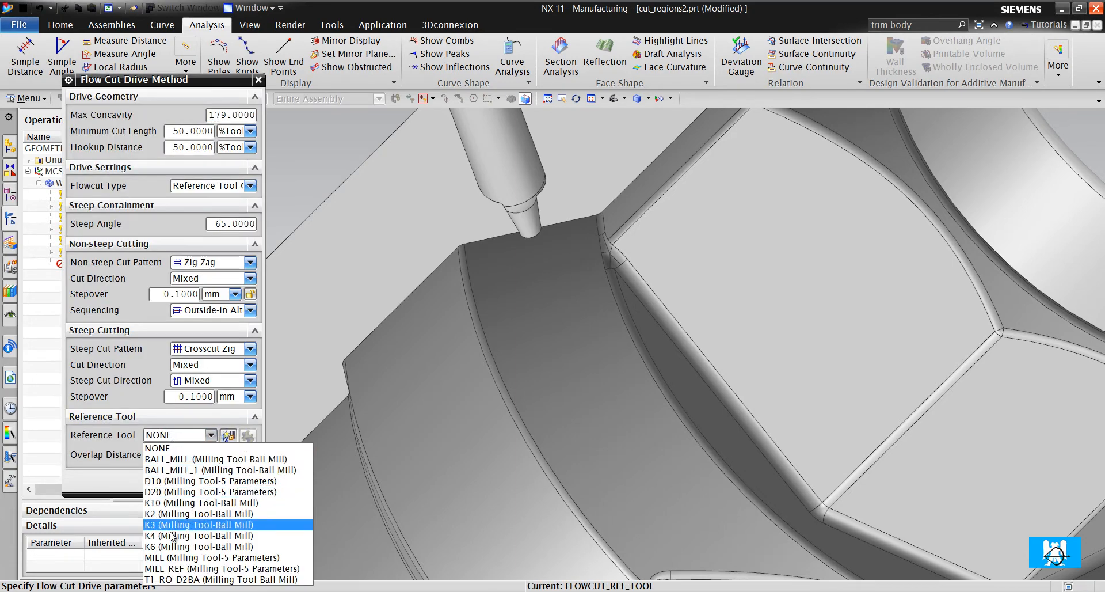
pyautogui.click(170, 550)
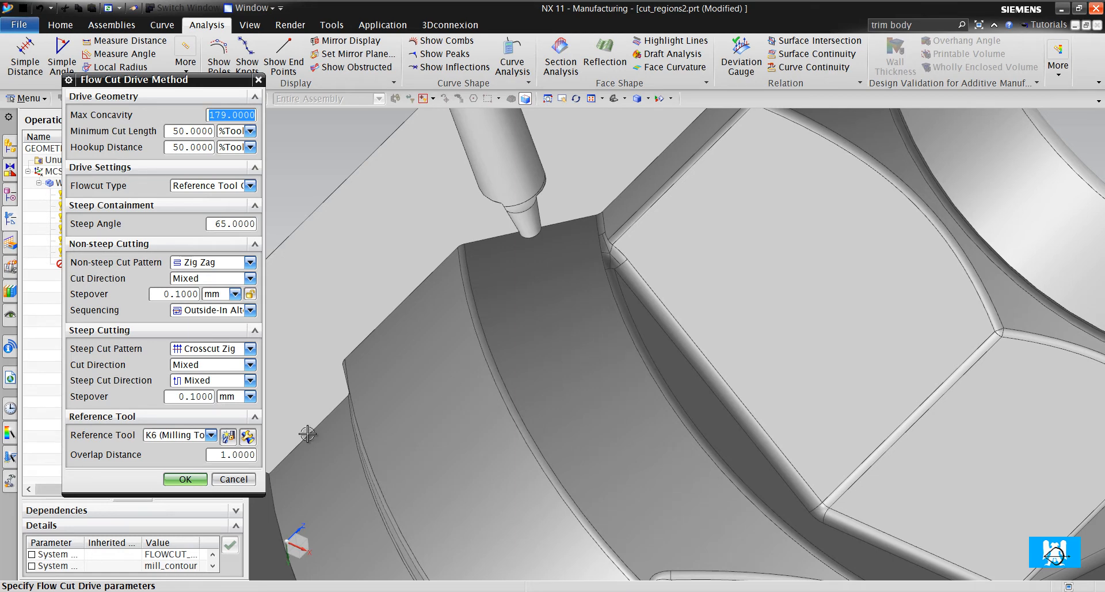
pyautogui.doubleClick(241, 455)
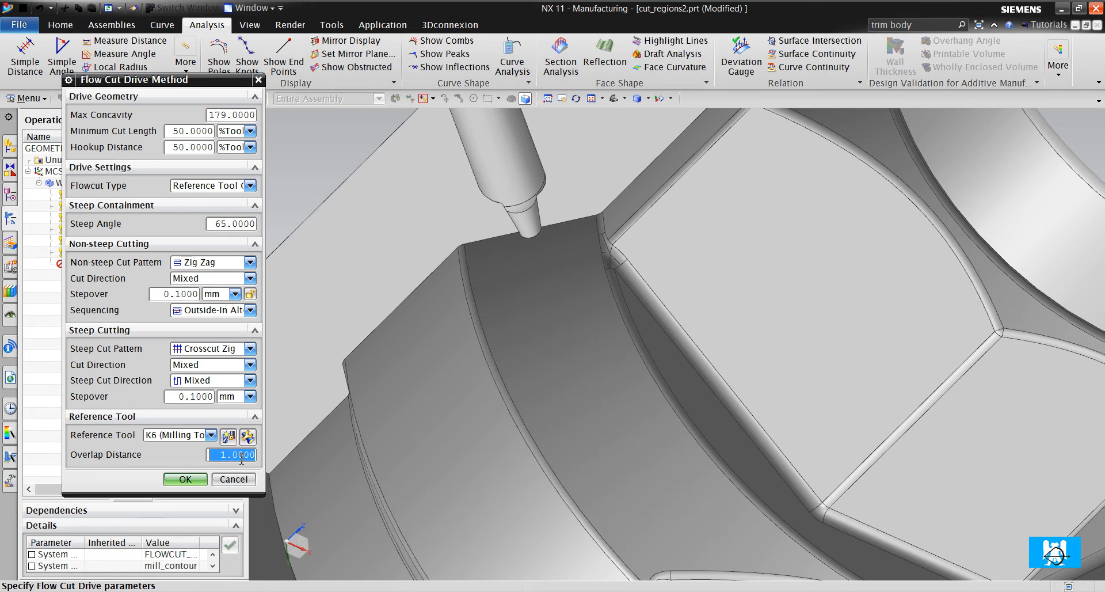
pyautogui.click(198, 478)
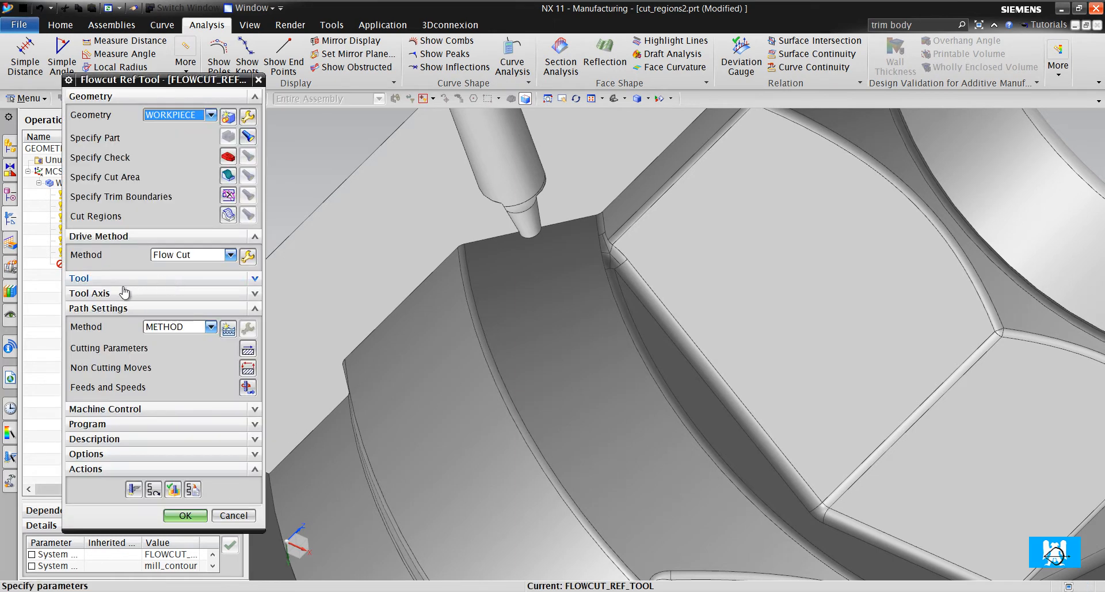
# - Change the operation's cutting tool to the K2 ball mill, generate the tool path and examine the steep fillet passes
pyautogui.click(122, 278)
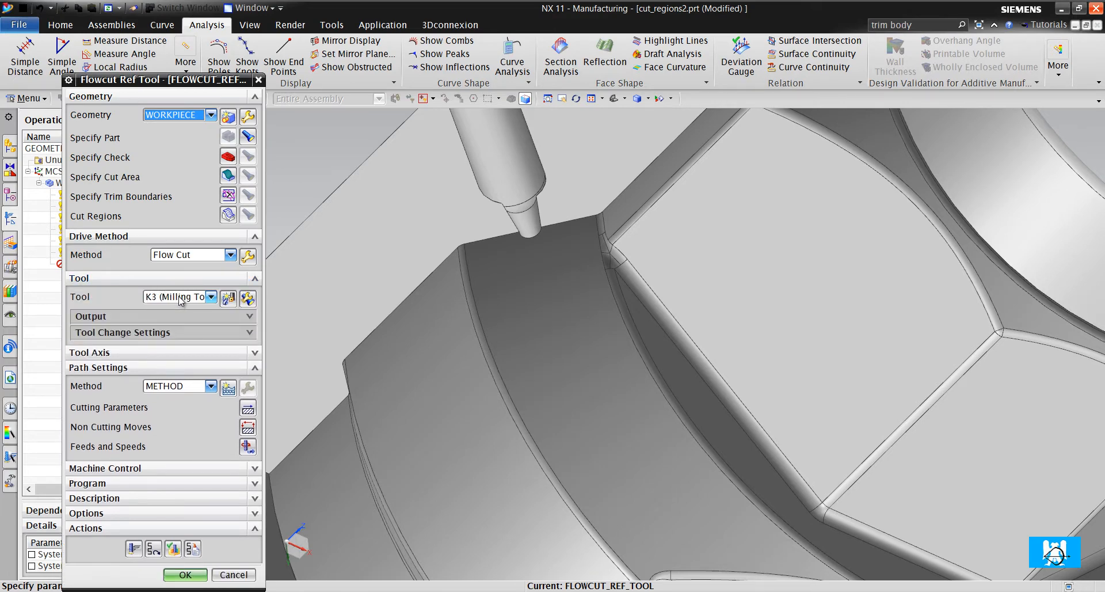
pyautogui.click(182, 297)
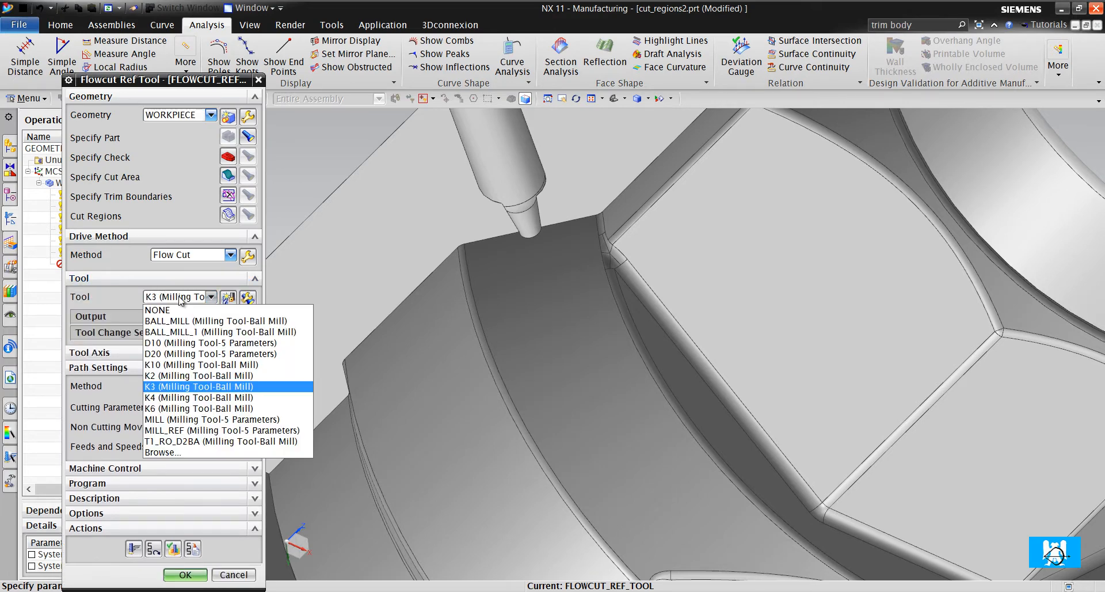
pyautogui.click(177, 375)
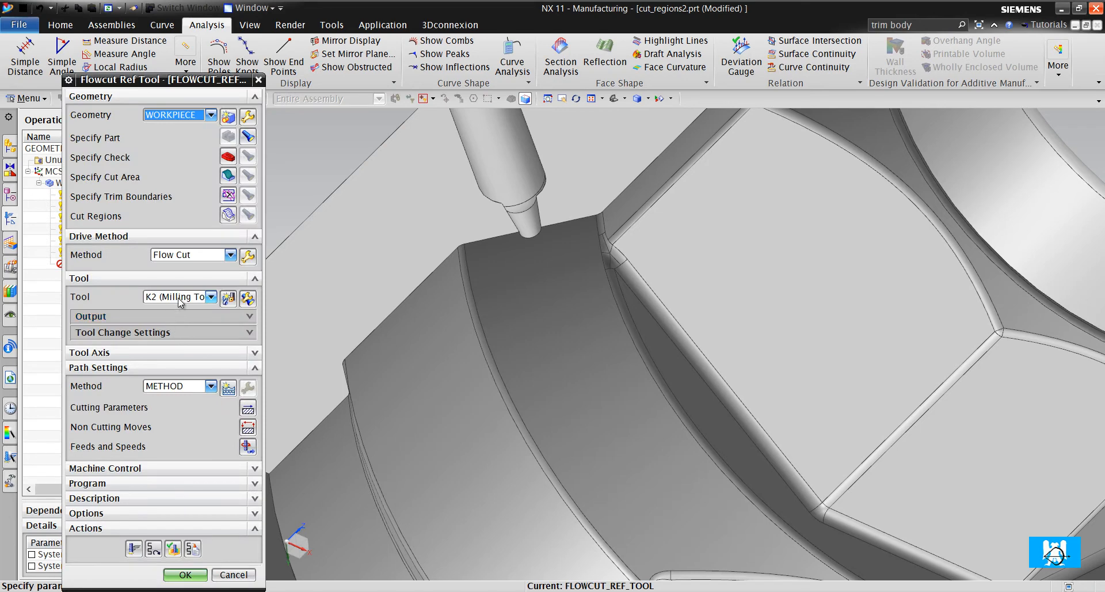
pyautogui.click(134, 547)
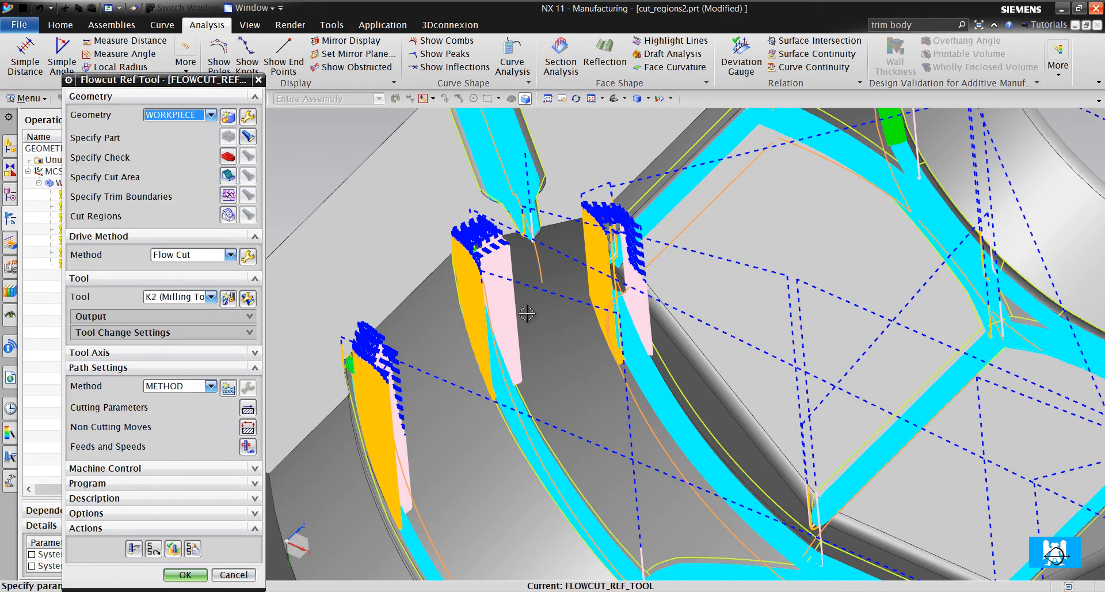
pyautogui.scroll(6, 527, 313)
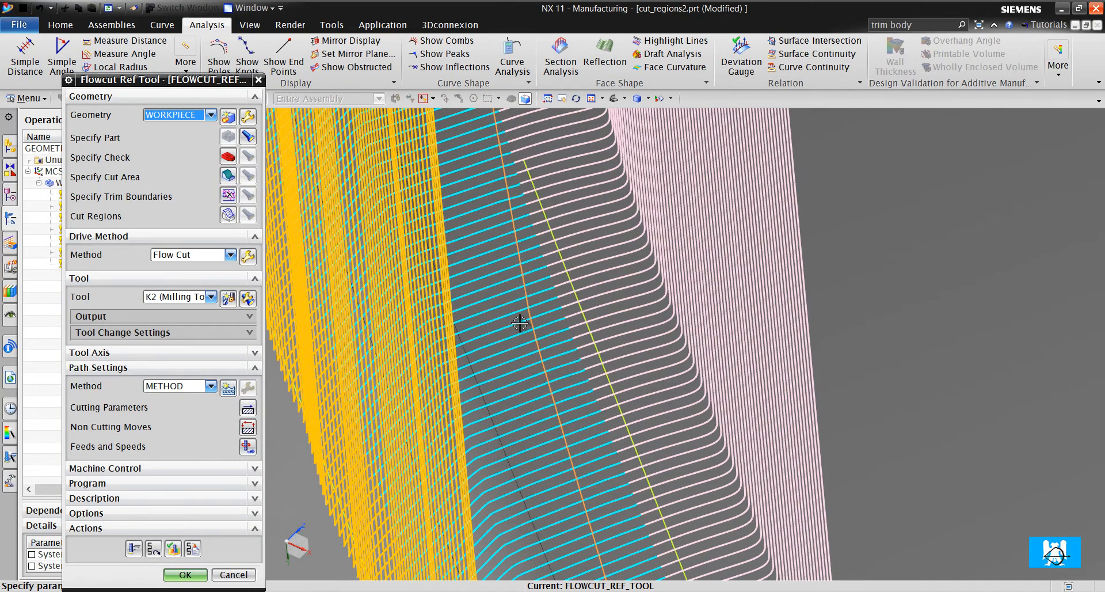
pyautogui.scroll(-7, 519, 323)
# - Set the steep cut pattern to Crosscut Zig Zag and accept the Flow Cut drive settings
pyautogui.click(246, 257)
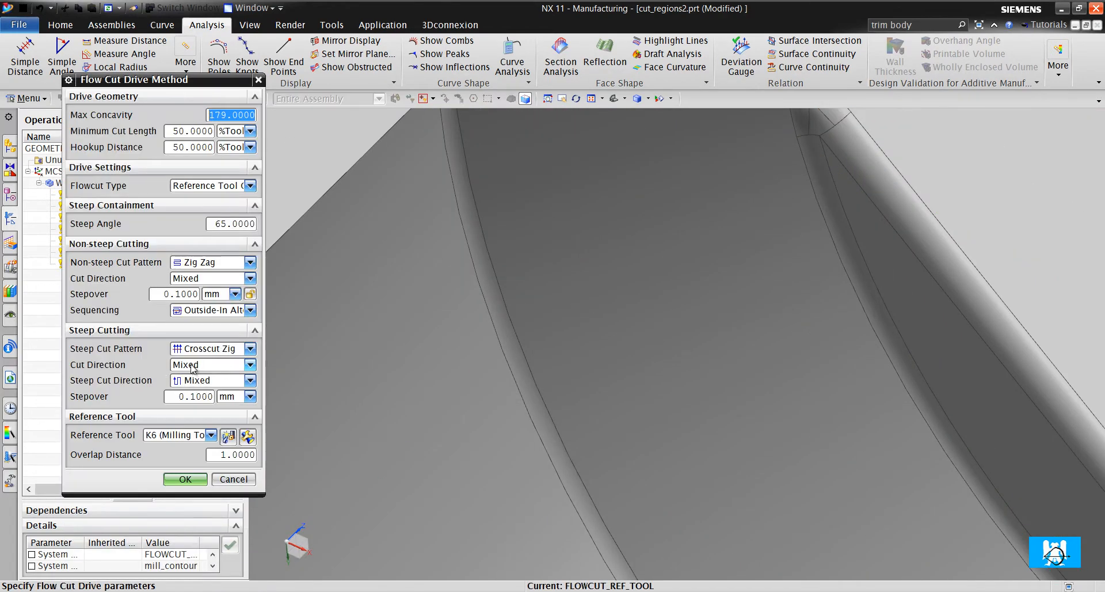
pyautogui.click(203, 351)
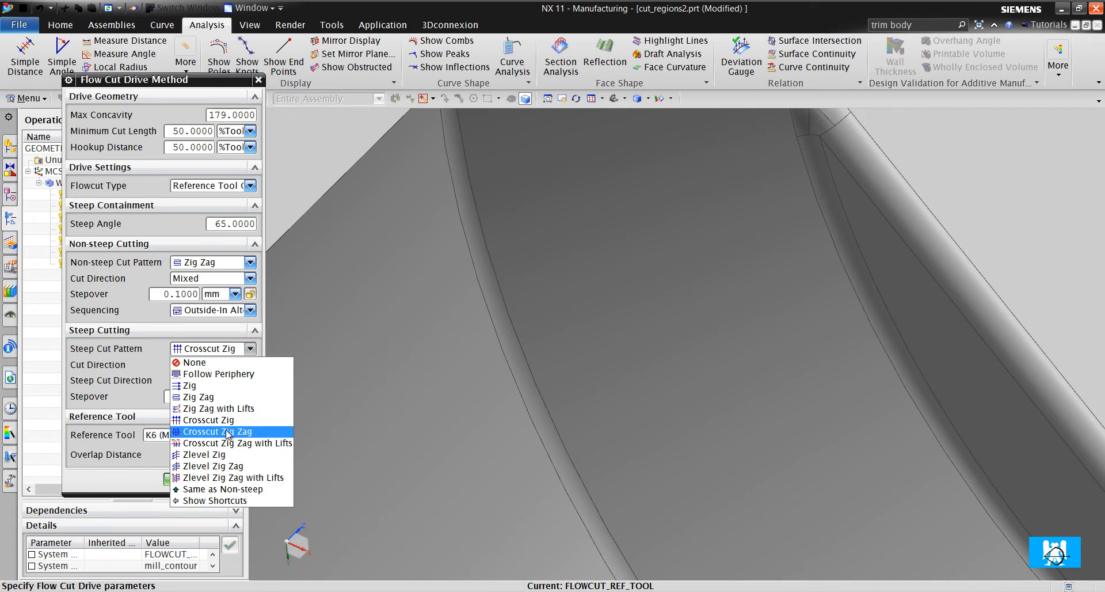
pyautogui.click(228, 433)
pyautogui.click(177, 464)
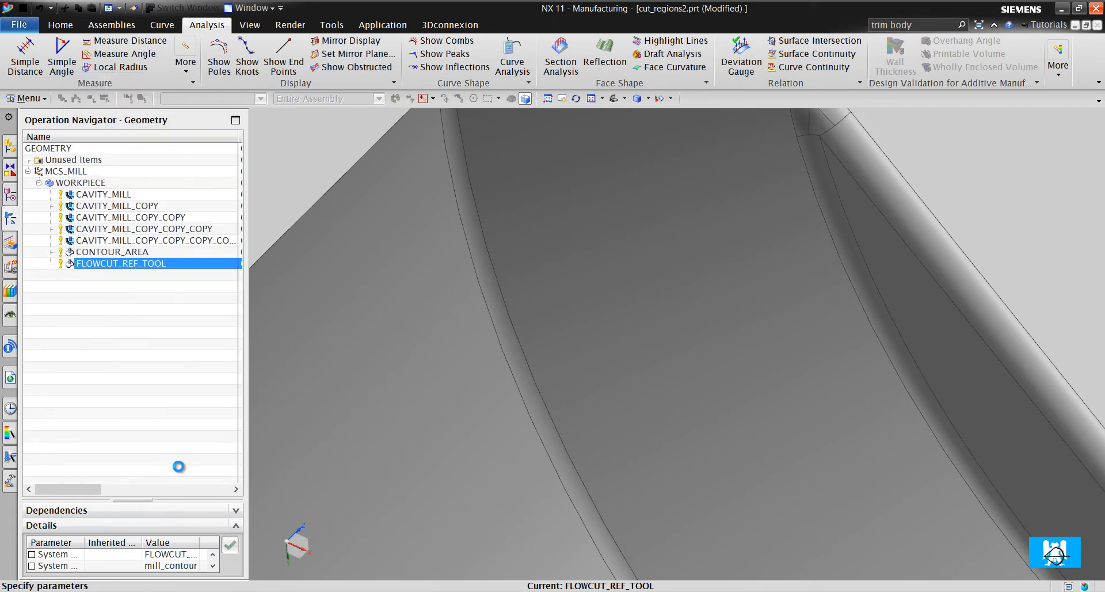
# - Set both the non-steep and steep stepovers to 0.3 mm in the Flow Cut drive settings
pyautogui.click(245, 261)
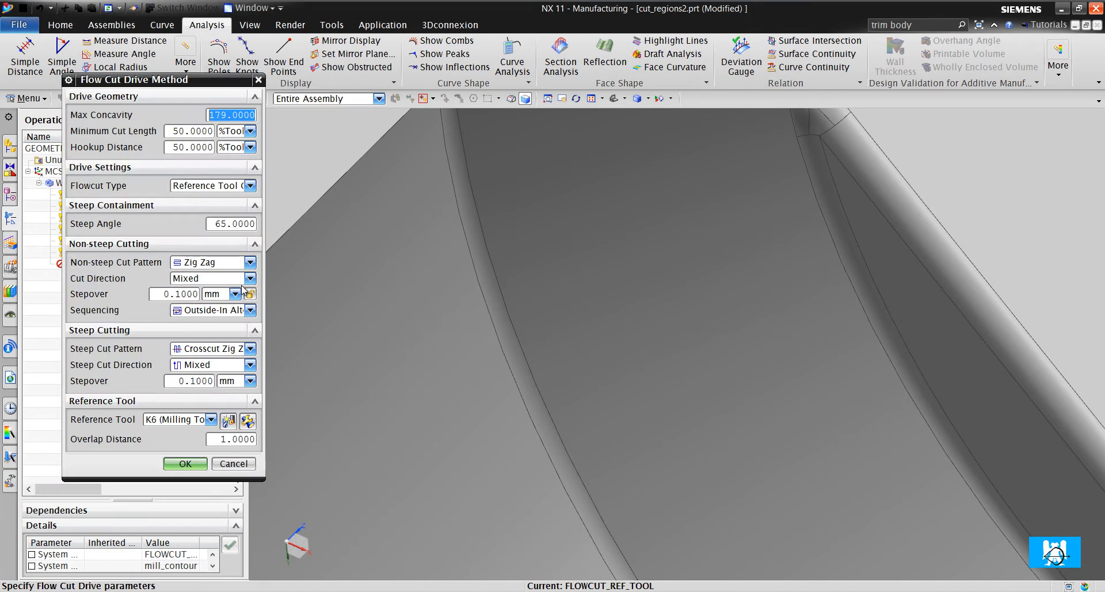
pyautogui.click(179, 295)
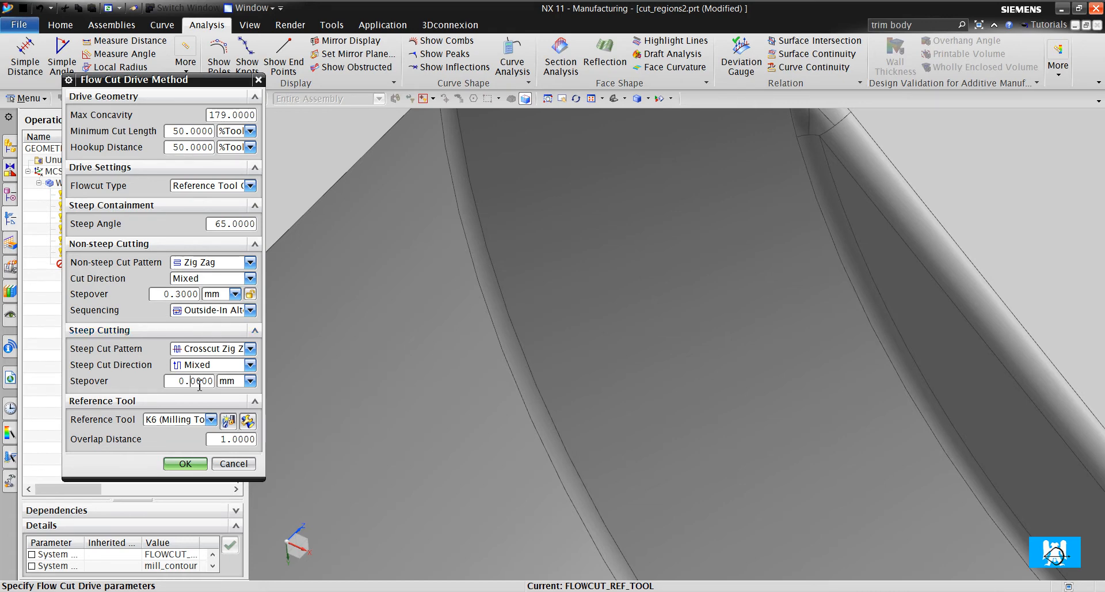
pyautogui.click(185, 463)
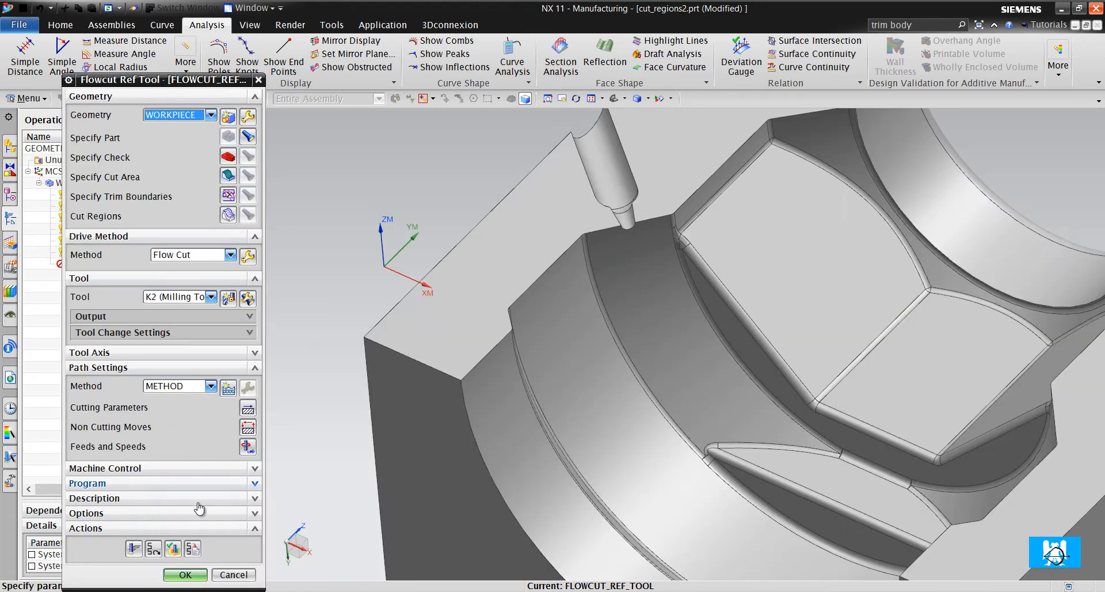
# - Regenerate the flow cut tool path and examine the transition between crosscut and lengthwise passes along the fillets
pyautogui.click(134, 548)
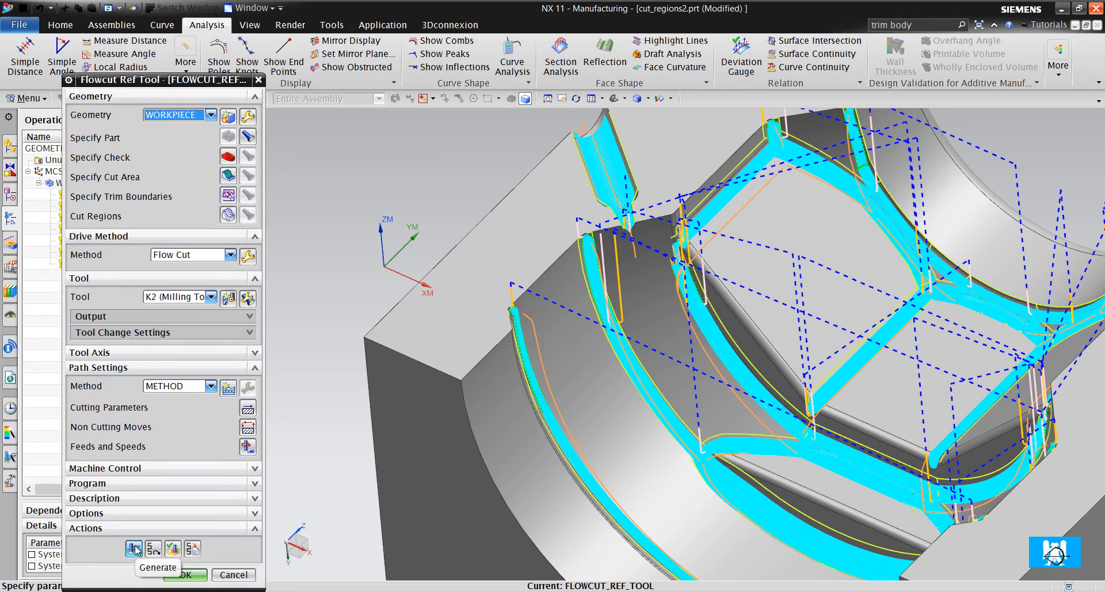
pyautogui.scroll(5, 612, 394)
pyautogui.scroll(-2, 583, 244)
pyautogui.scroll(5, 583, 244)
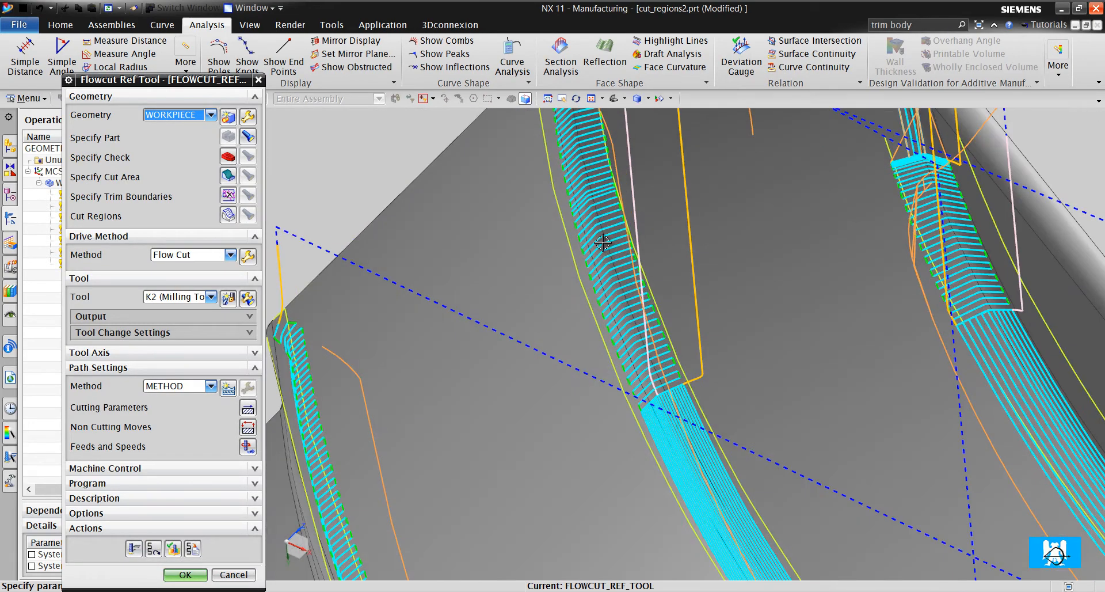
# - Review the steep and non-steep Flow Cut drive settings against the part's fillets, leaving them without changes
pyautogui.click(248, 256)
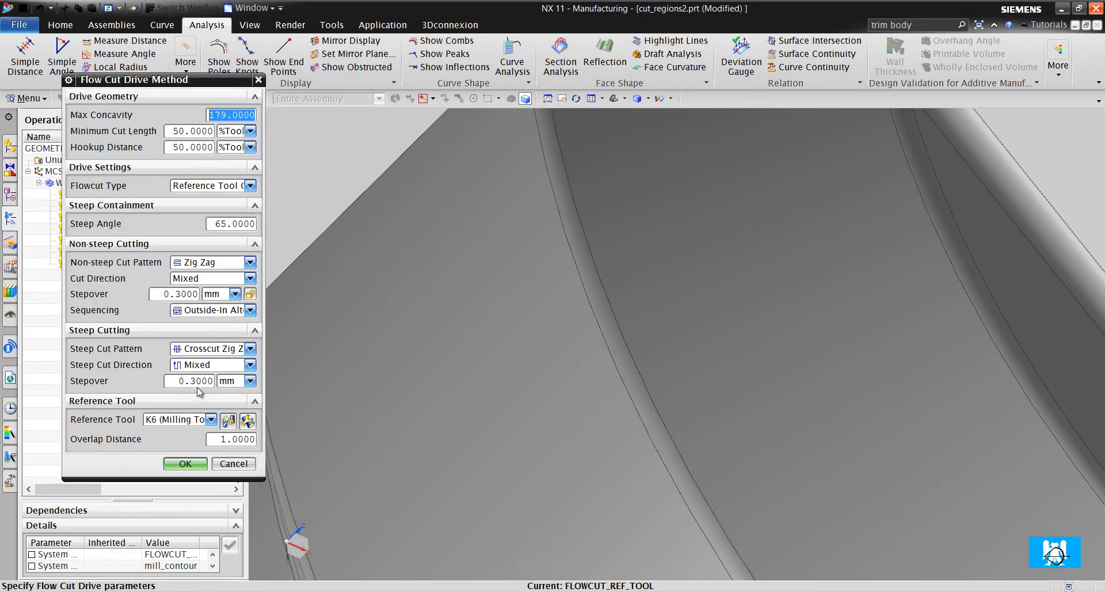
pyautogui.scroll(-6, 452, 358)
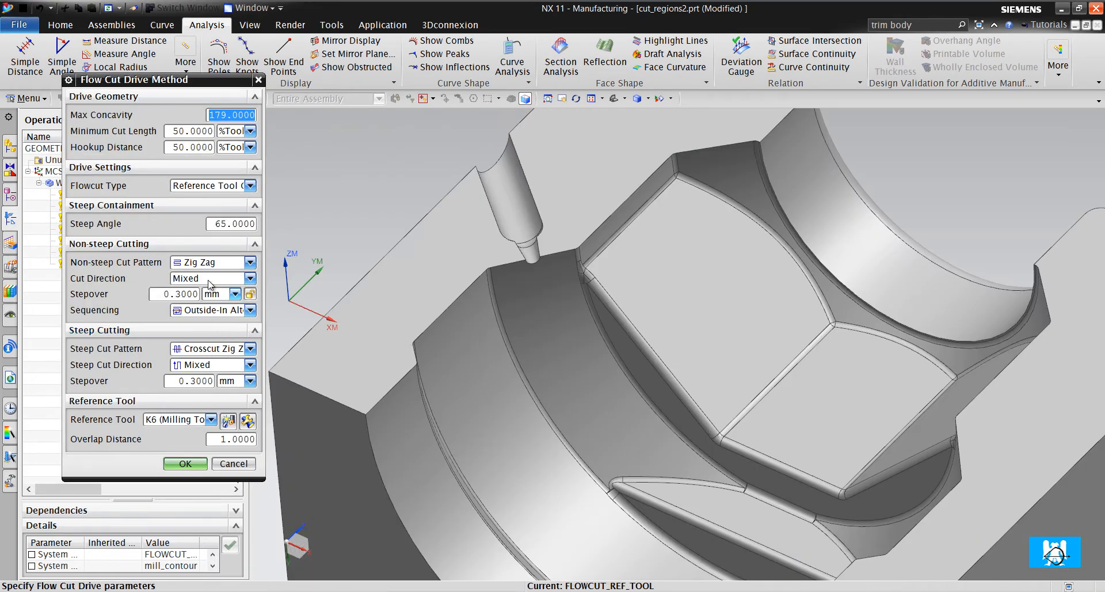
pyautogui.scroll(3, 593, 337)
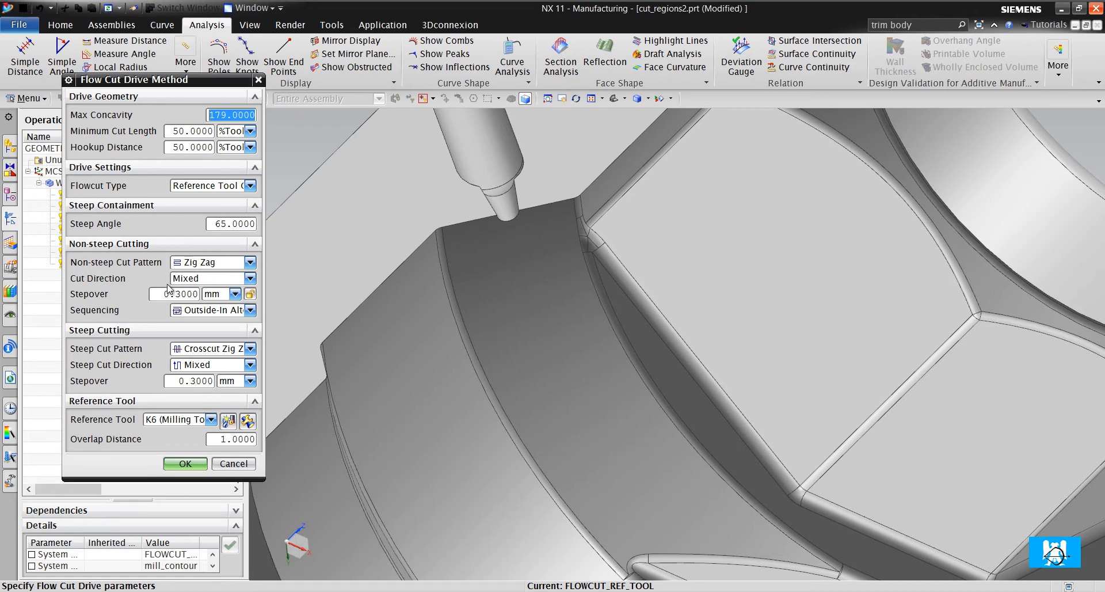
pyautogui.click(233, 464)
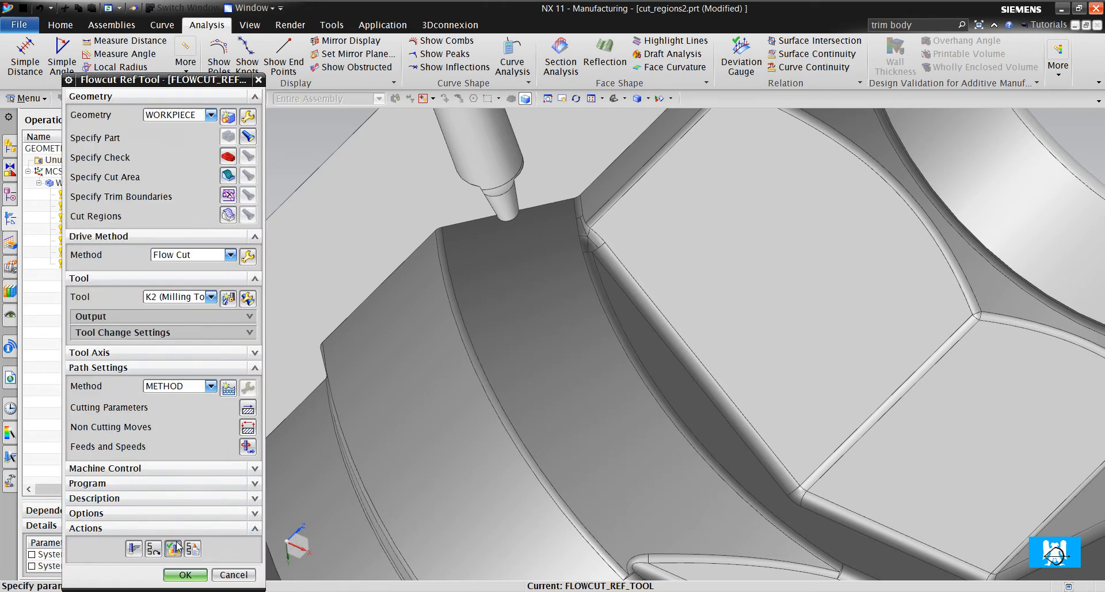
# - Verify the flow cut tool path in Tool Path Visualization and examine the steep and non-steep passes around the fillets
pyautogui.click(173, 548)
pyautogui.scroll(5, 572, 298)
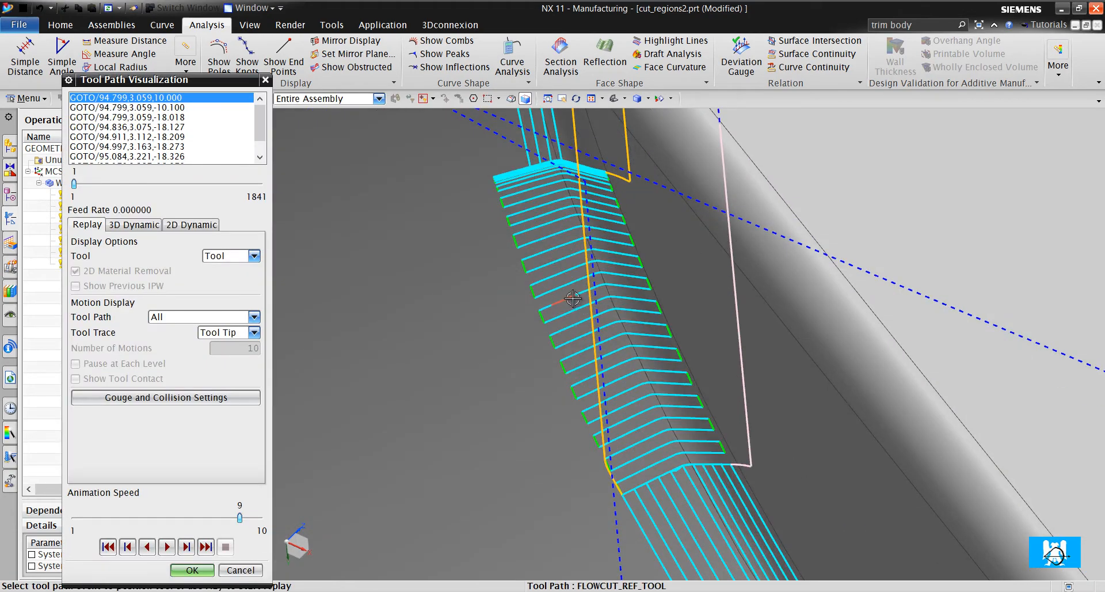
pyautogui.scroll(-6, 573, 298)
pyautogui.scroll(6, 696, 214)
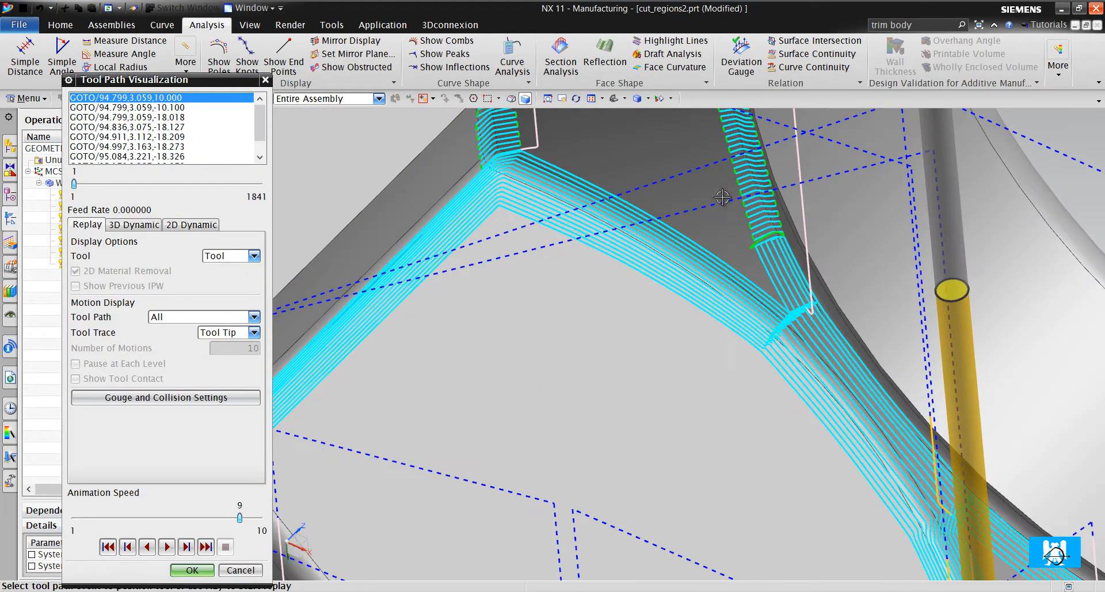
pyautogui.scroll(-6, 722, 197)
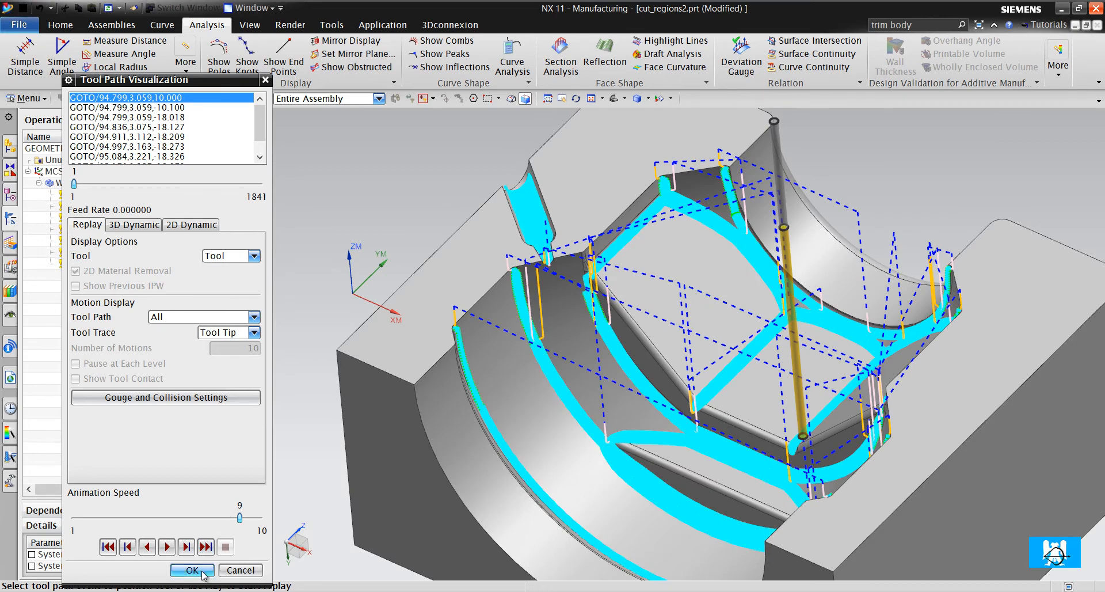
pyautogui.click(192, 569)
# - Set the flow cut drive's steep angle to 40 and regenerate the tool path
pyautogui.middleClick(254, 252)
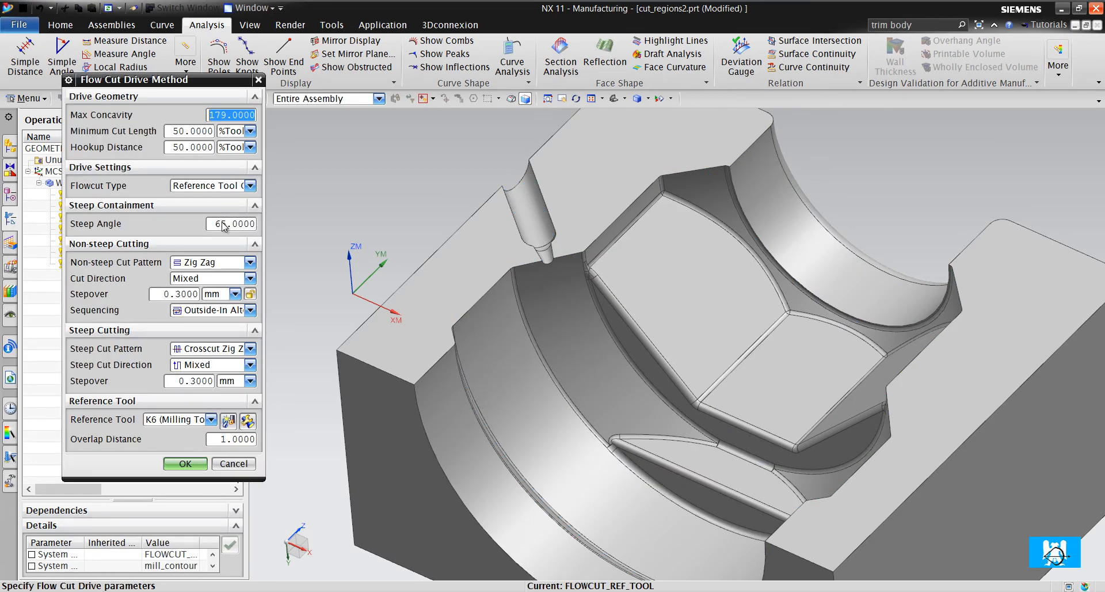
pyautogui.doubleClick(225, 224)
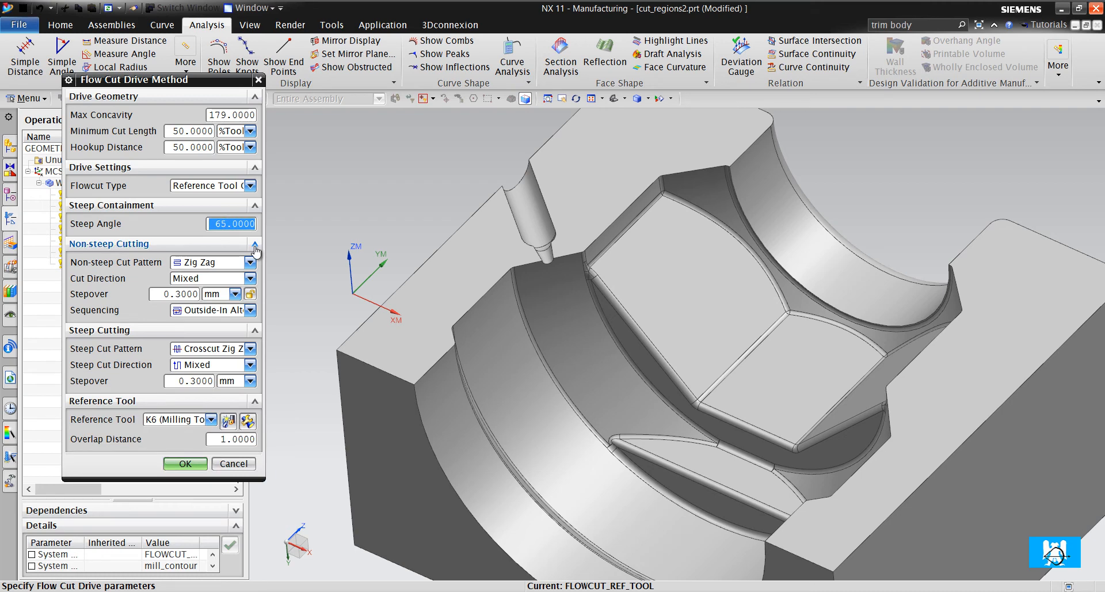
pyautogui.write('40')
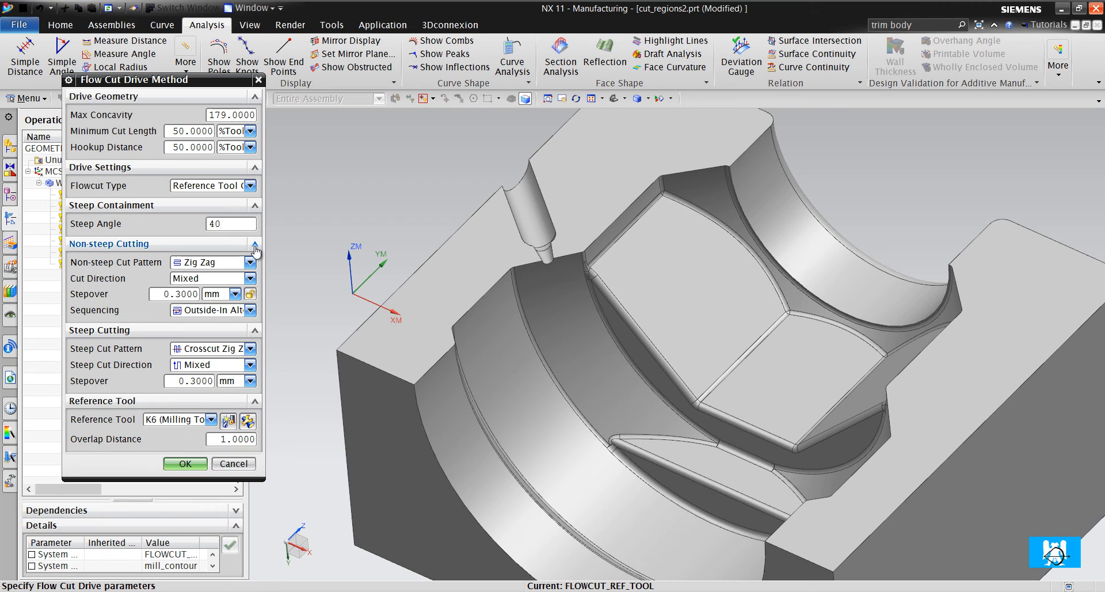
pyautogui.click(194, 463)
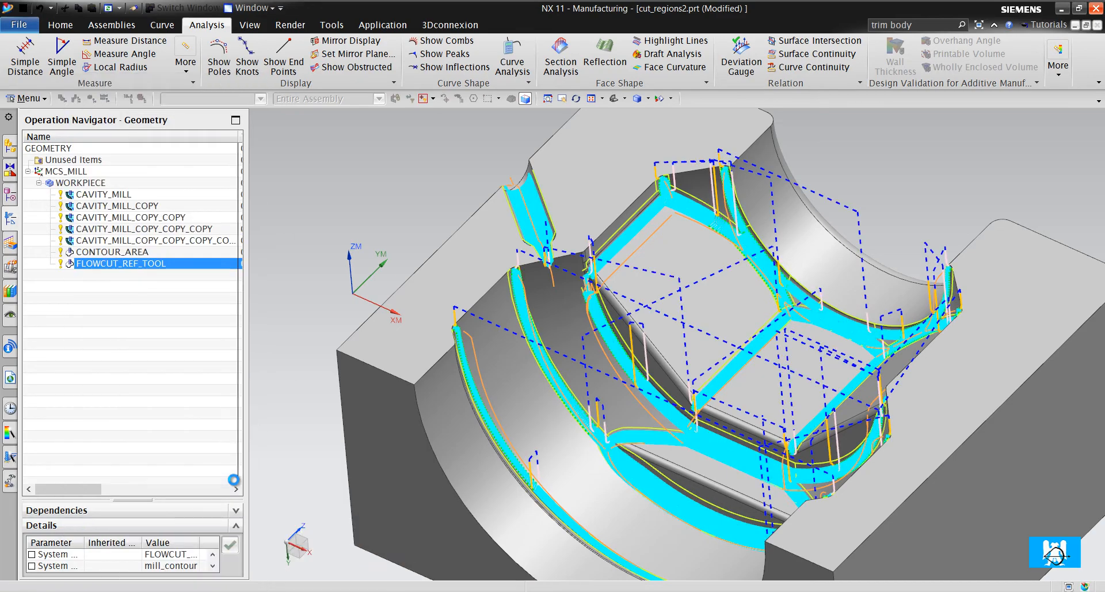
# - Examine the regenerated crosscut and lengthwise passes where steep and non-steep areas meet along the fillets
pyautogui.scroll(6, 593, 437)
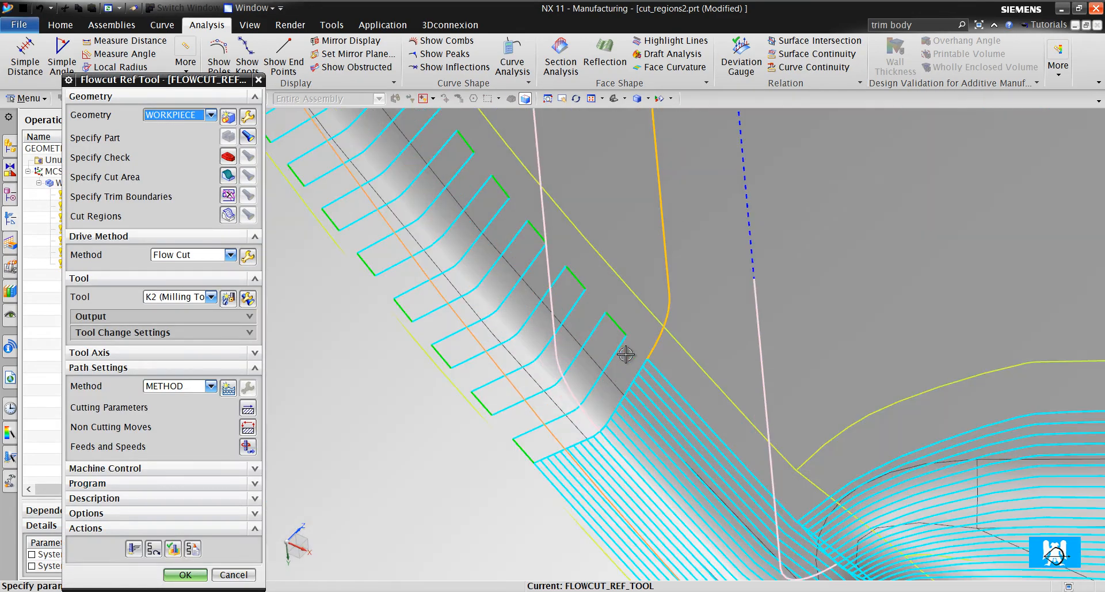
pyautogui.scroll(-6, 615, 341)
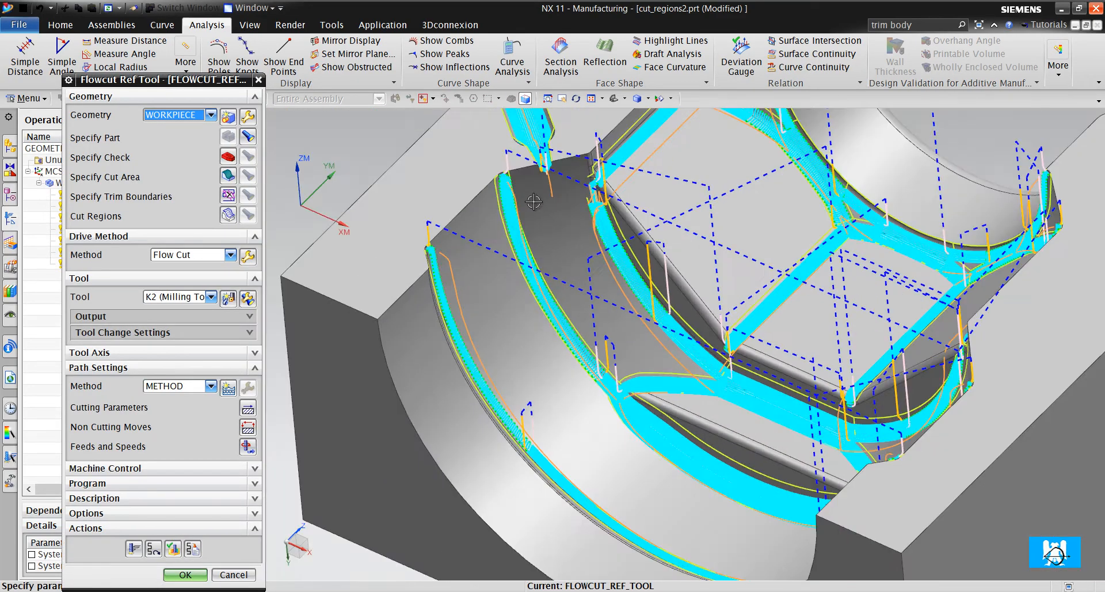
pyautogui.scroll(6, 518, 178)
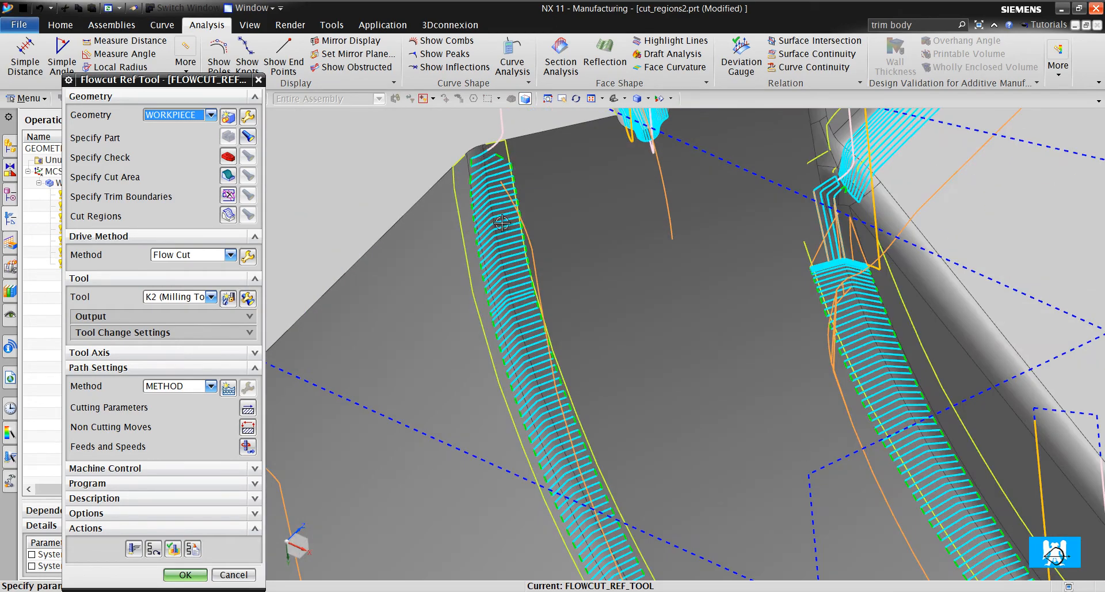
pyautogui.scroll(-5, 499, 275)
pyautogui.scroll(5, 633, 362)
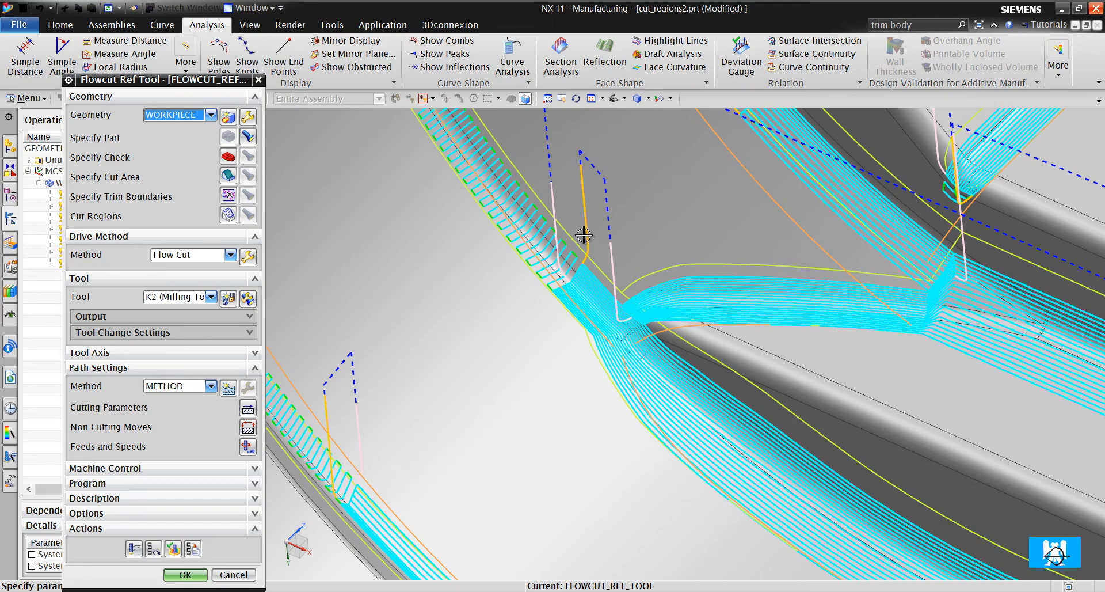
pyautogui.scroll(3, 583, 235)
pyautogui.scroll(-8, 587, 308)
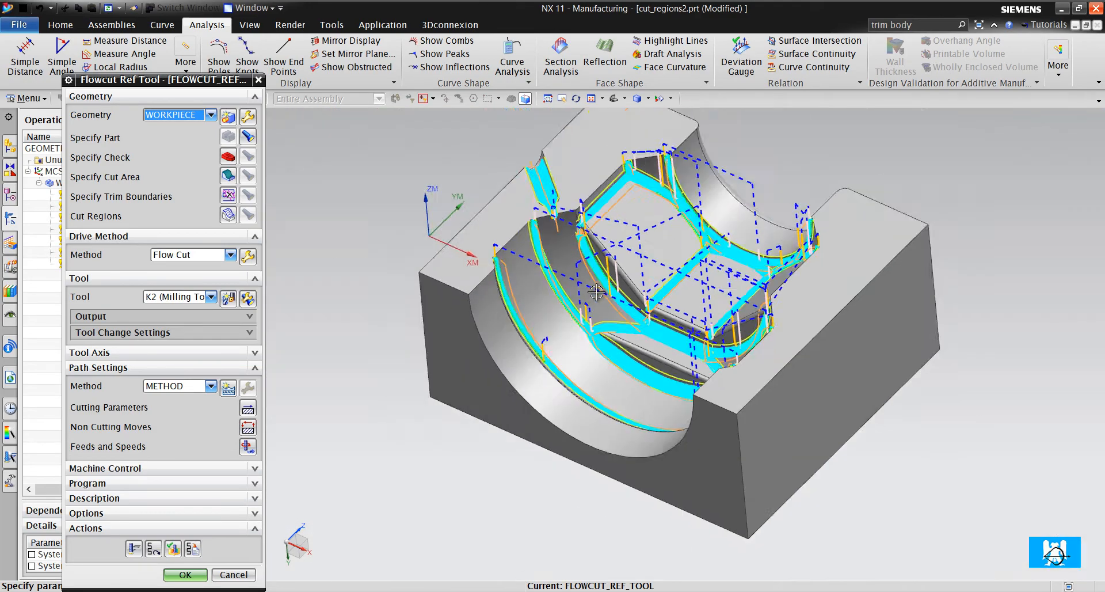
pyautogui.scroll(5, 596, 293)
pyautogui.scroll(-2, 565, 363)
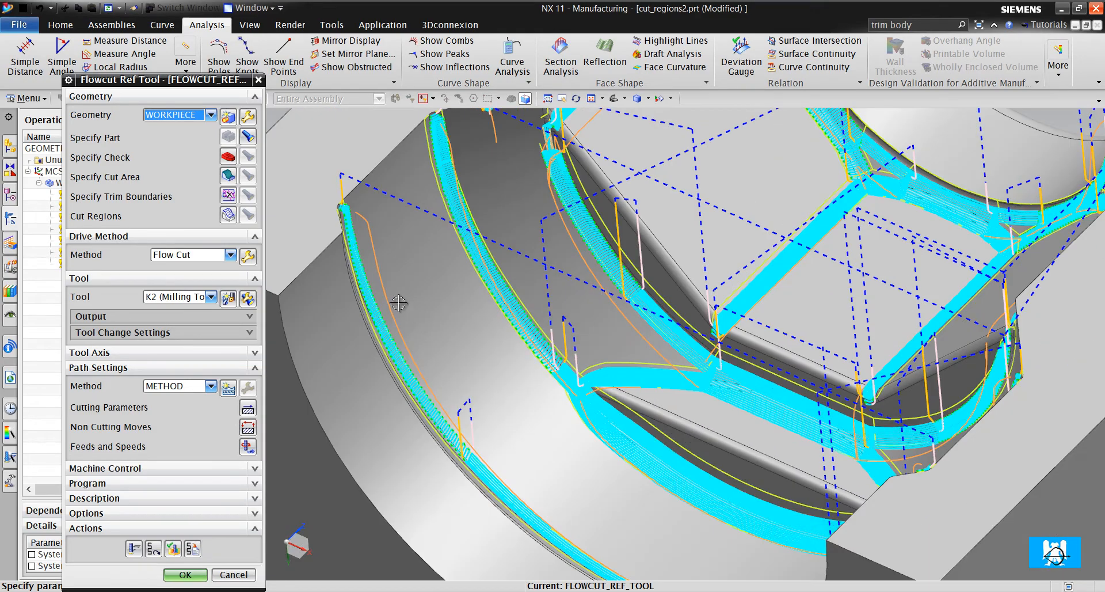
pyautogui.scroll(-6, 398, 303)
pyautogui.scroll(10, 508, 311)
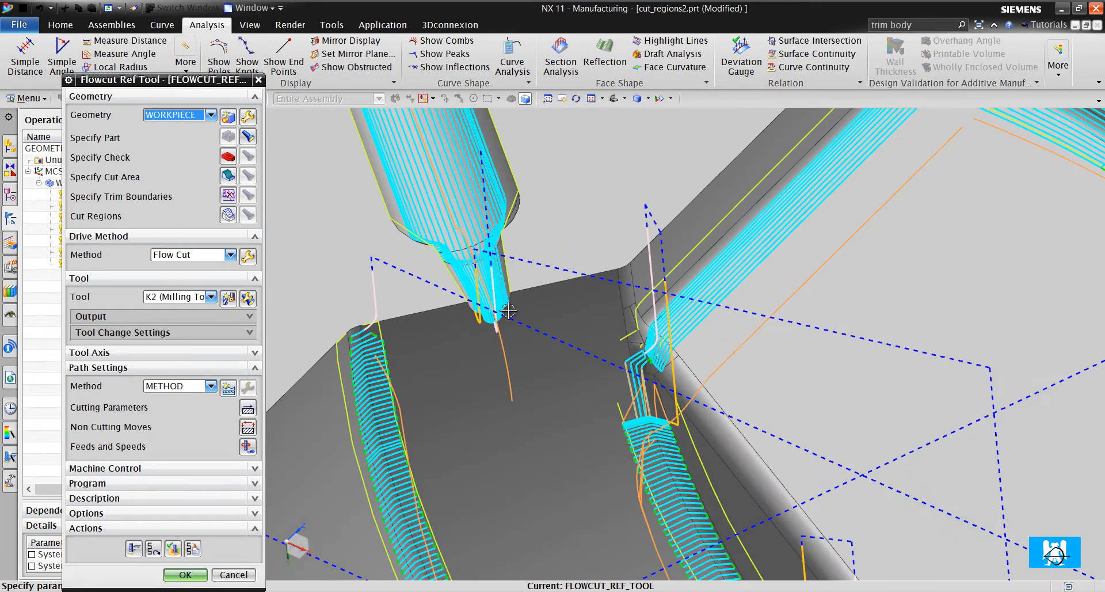
pyautogui.scroll(-4, 508, 311)
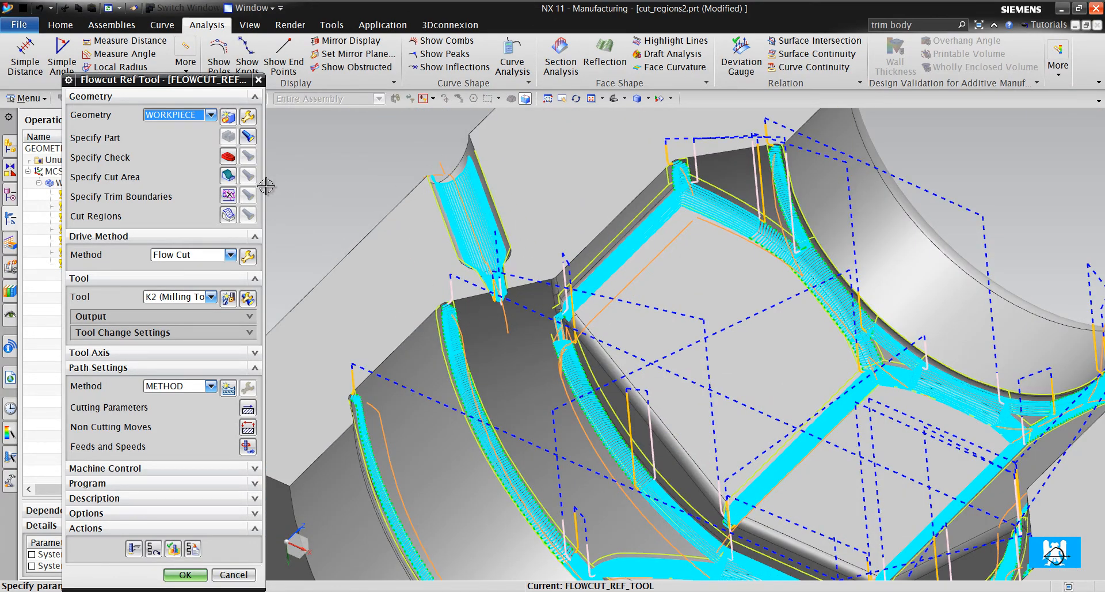
pyautogui.scroll(-3, 455, 236)
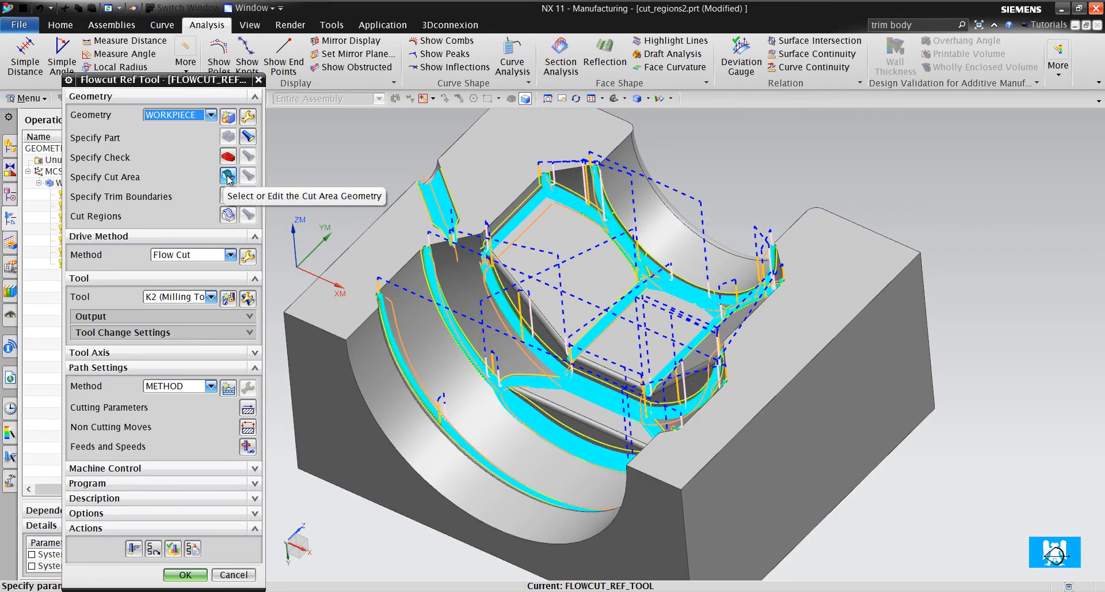
# - Create the cut region list from the flow cut operation and inspect the region in the narrow side groove
pyautogui.click(232, 216)
pyautogui.click(340, 160)
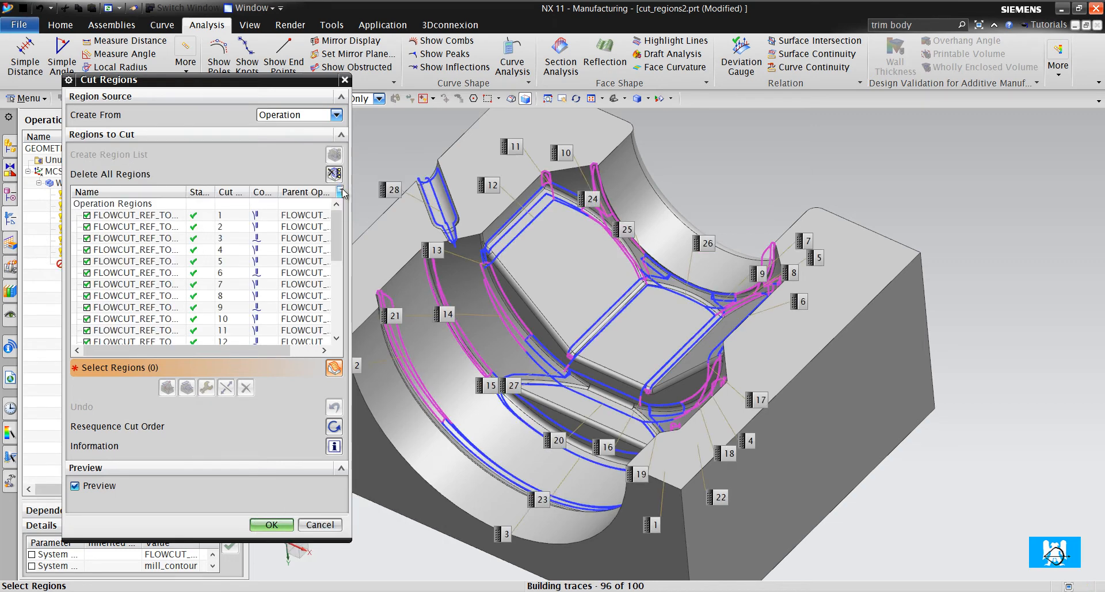
pyautogui.scroll(4, 369, 147)
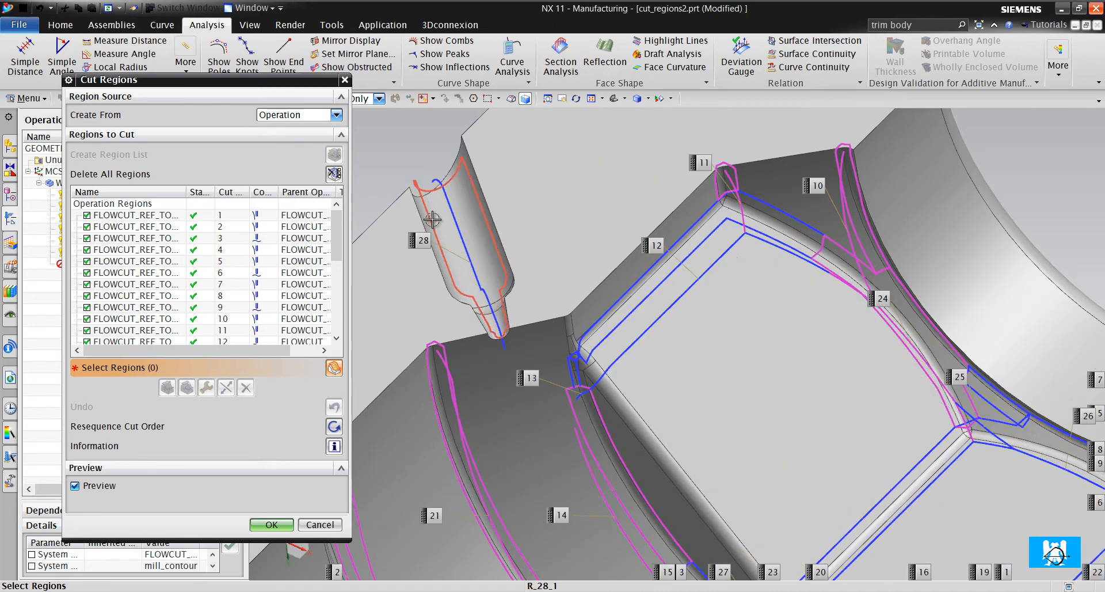
# - Delete cut region 28 in the narrow side groove from the region list
pyautogui.scroll(-5, 101, 288)
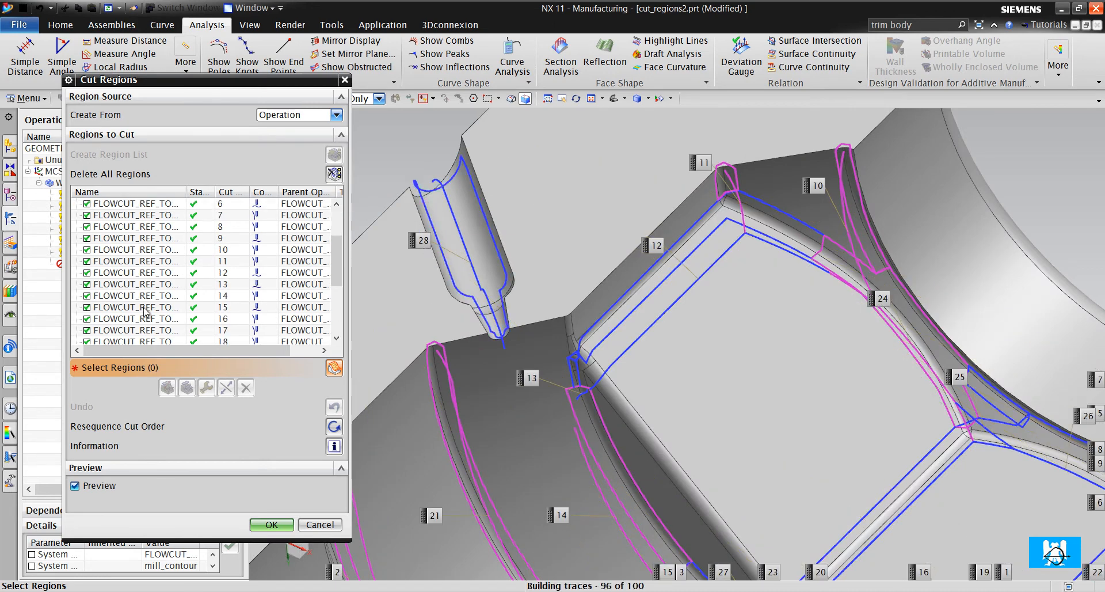
pyautogui.click(130, 330)
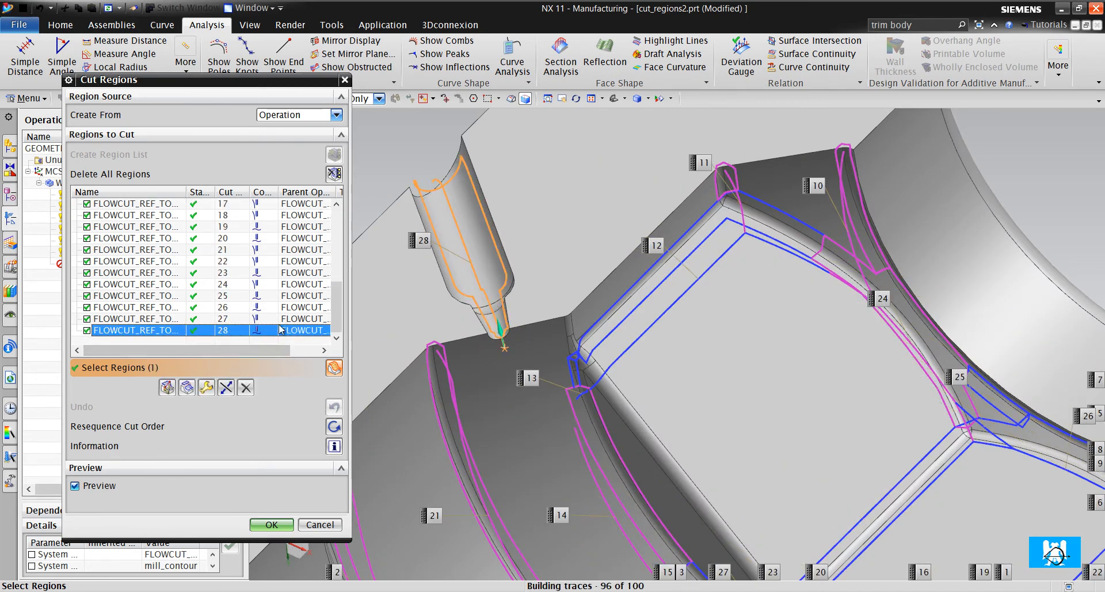
pyautogui.click(246, 387)
pyautogui.scroll(-5, 447, 319)
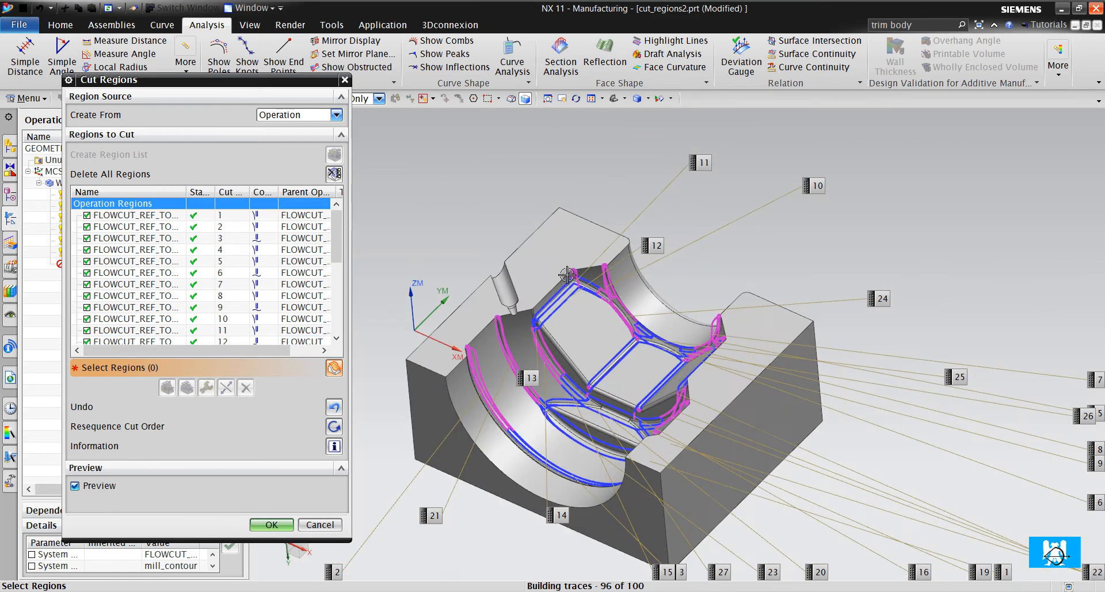
# - Examine the boundaries of the remaining steep and non-steep cut regions around the part's fillets
pyautogui.scroll(6, 705, 346)
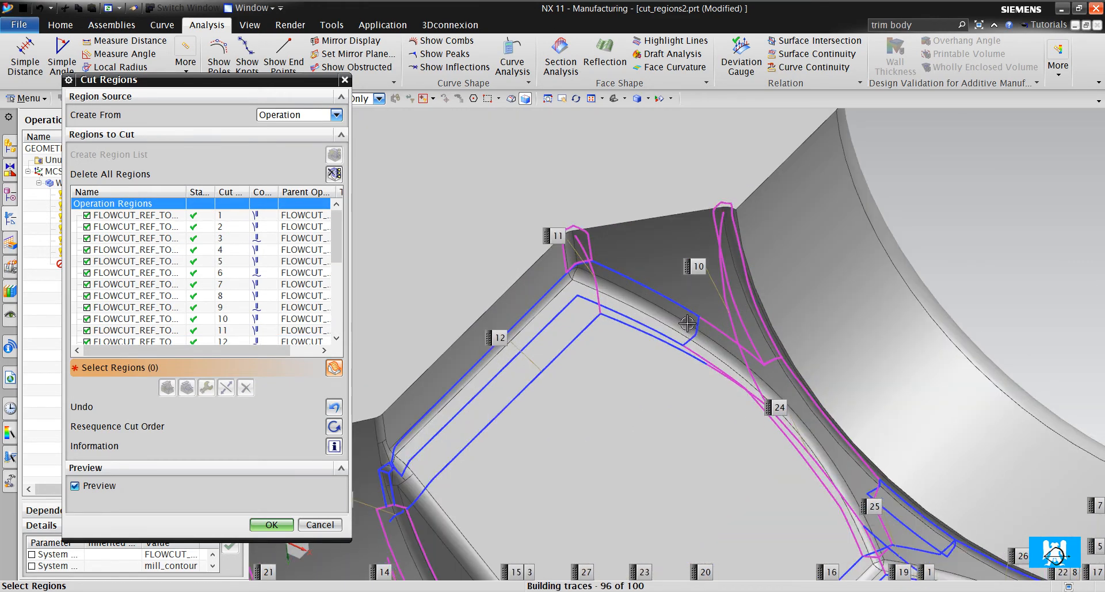
pyautogui.scroll(-3, 687, 325)
pyautogui.scroll(2, 649, 362)
pyautogui.scroll(-4, 644, 295)
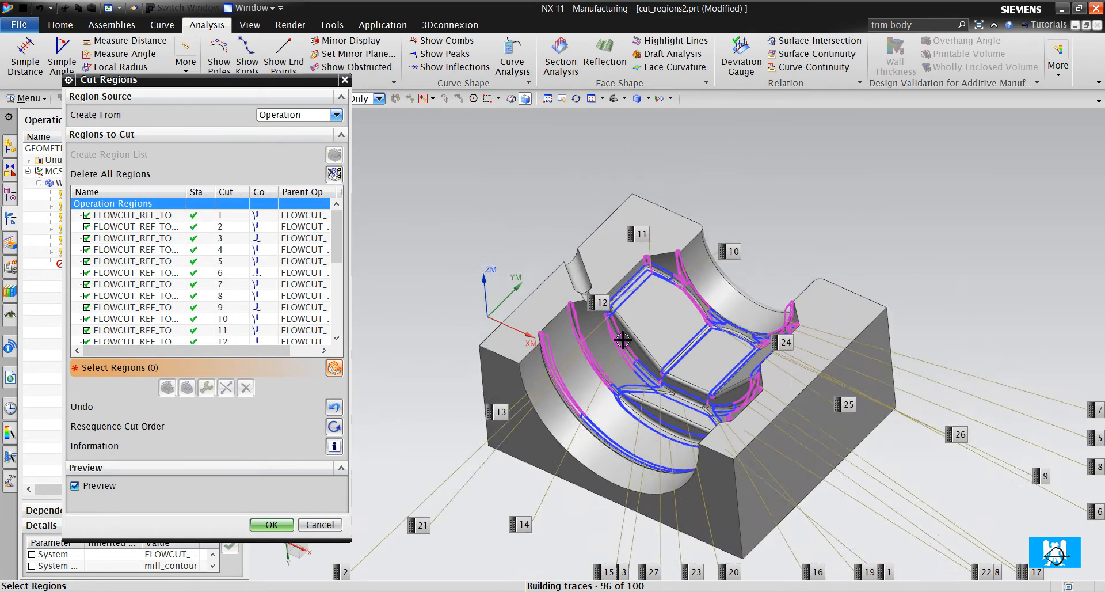
pyautogui.scroll(3, 585, 327)
pyautogui.moveTo(596, 363); pyautogui.dragTo(593, 413, button='middle')
pyautogui.scroll(-3, 592, 403)
pyautogui.scroll(3, 589, 459)
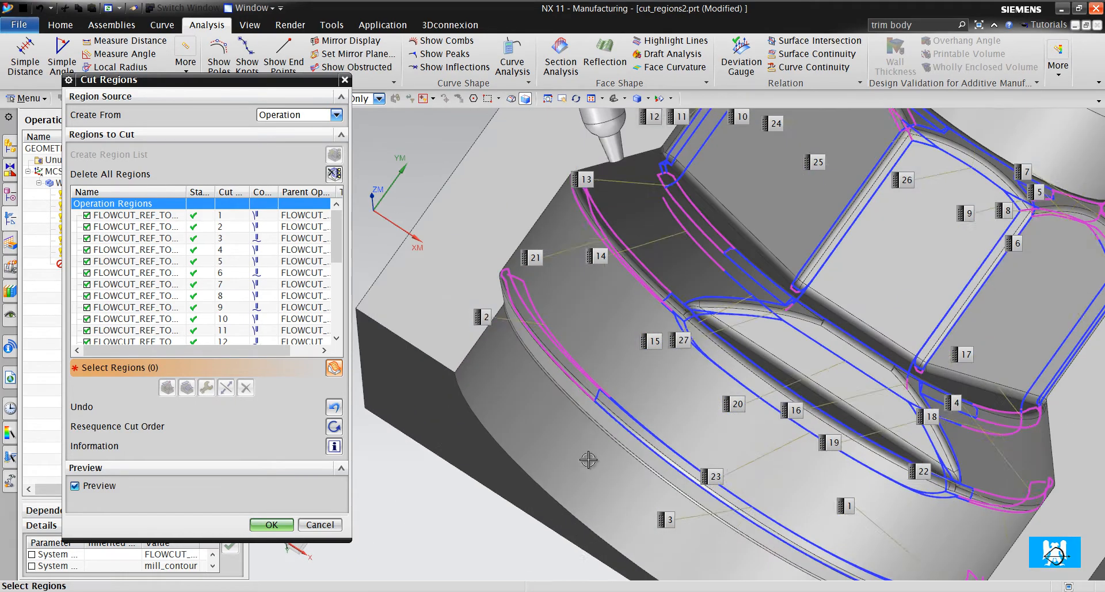
# - Try to merge cut regions 3 and 1 together into target region 2 along the outermost curved fillet
pyautogui.click(584, 374)
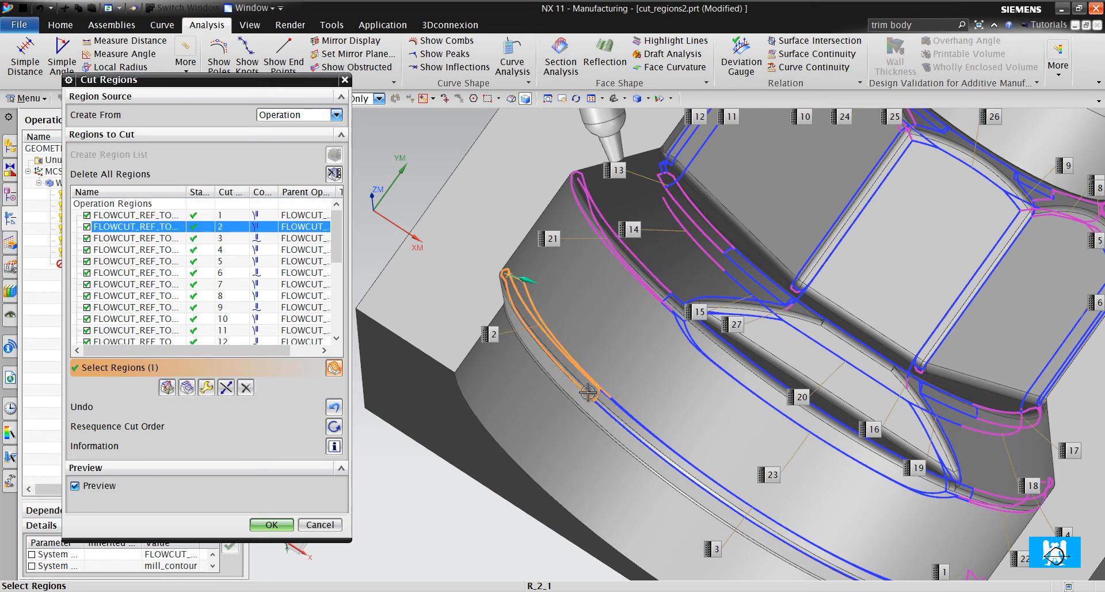
pyautogui.click(187, 387)
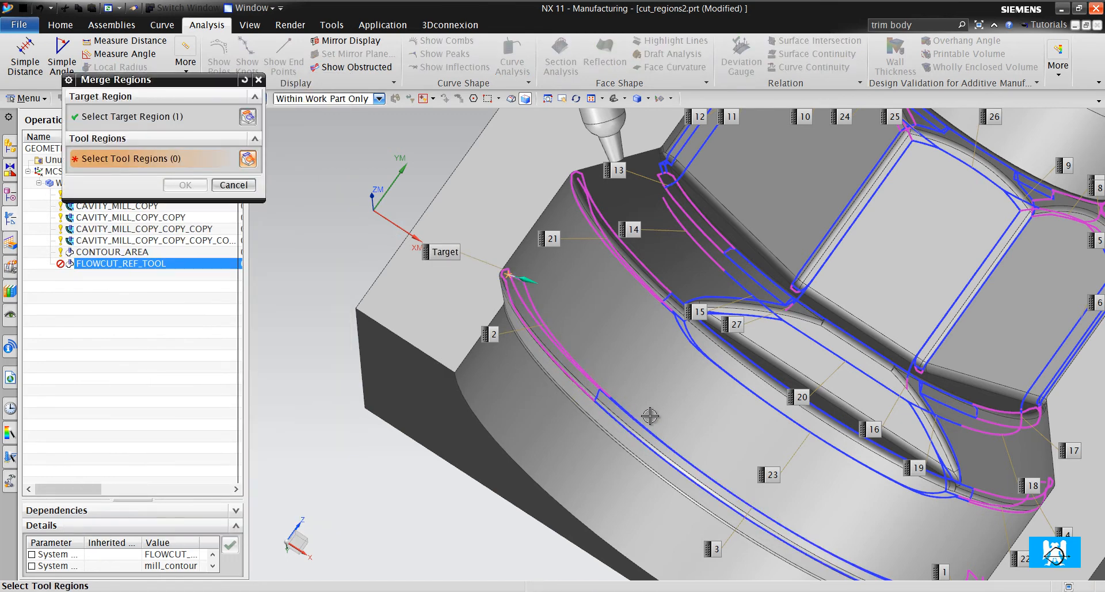
pyautogui.click(669, 440)
pyautogui.hotkey('ctrl', 'f')
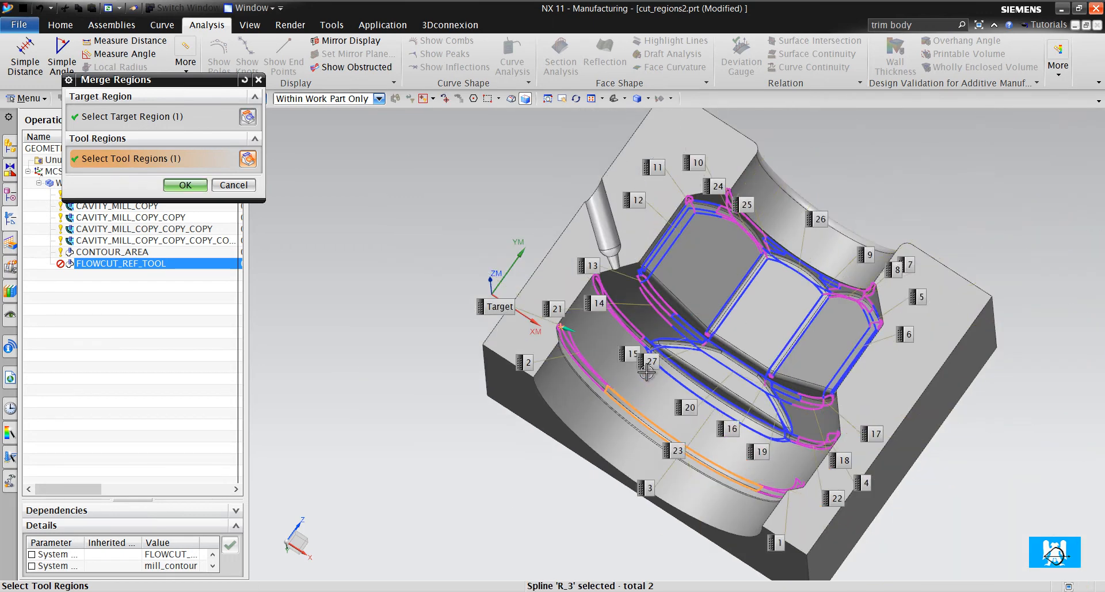
pyautogui.moveTo(656, 378); pyautogui.dragTo(678, 371, button='middle')
pyautogui.scroll(-3, 679, 370)
pyautogui.scroll(6, 788, 467)
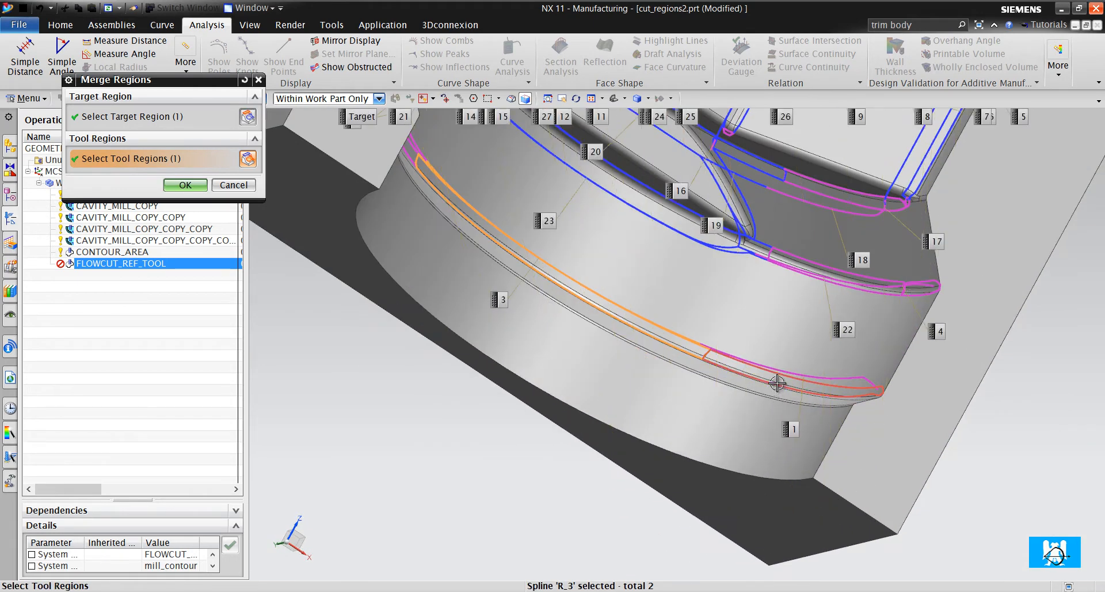
pyautogui.click(777, 381)
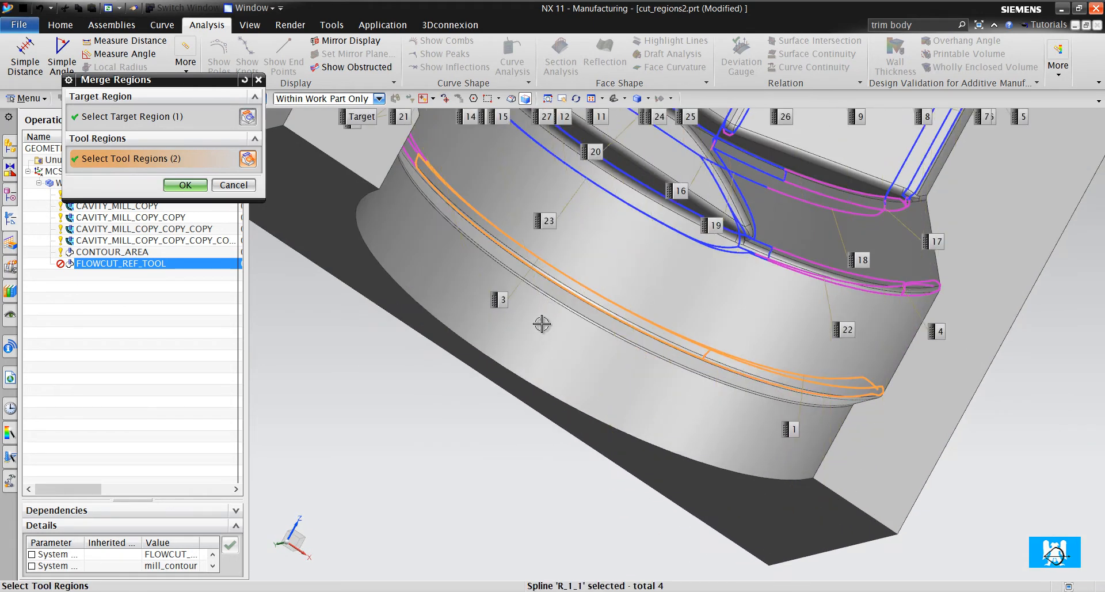
pyautogui.click(205, 189)
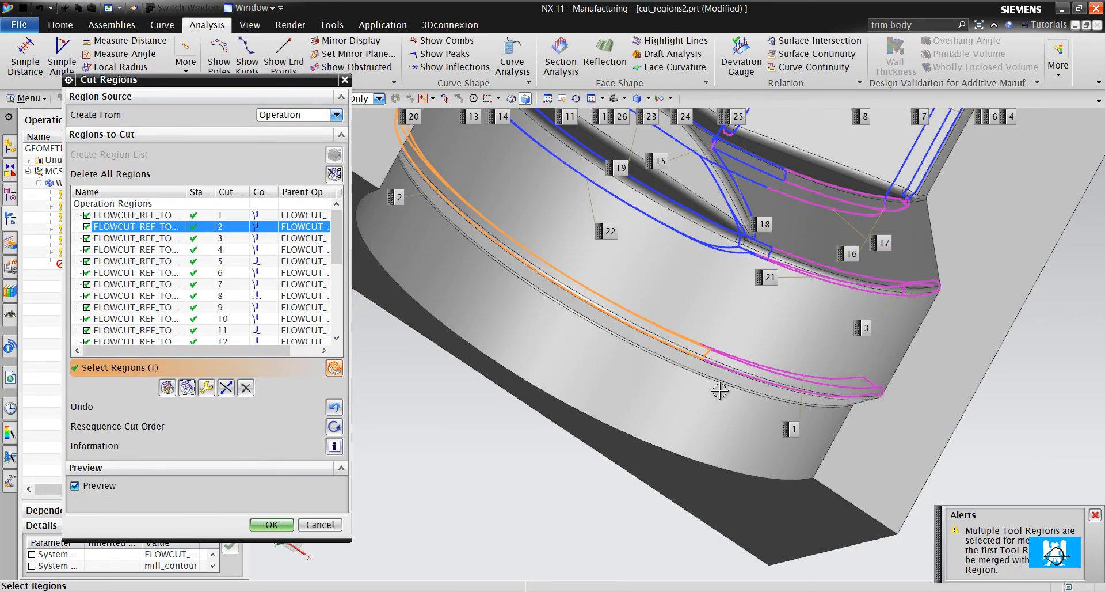
# - Merge the remaining end region 1 into target region 2 on the outermost curved fillet
pyautogui.scroll(-2, 720, 390)
pyautogui.scroll(3, 710, 349)
pyautogui.moveTo(648, 388); pyautogui.dragTo(710, 345, button='middle')
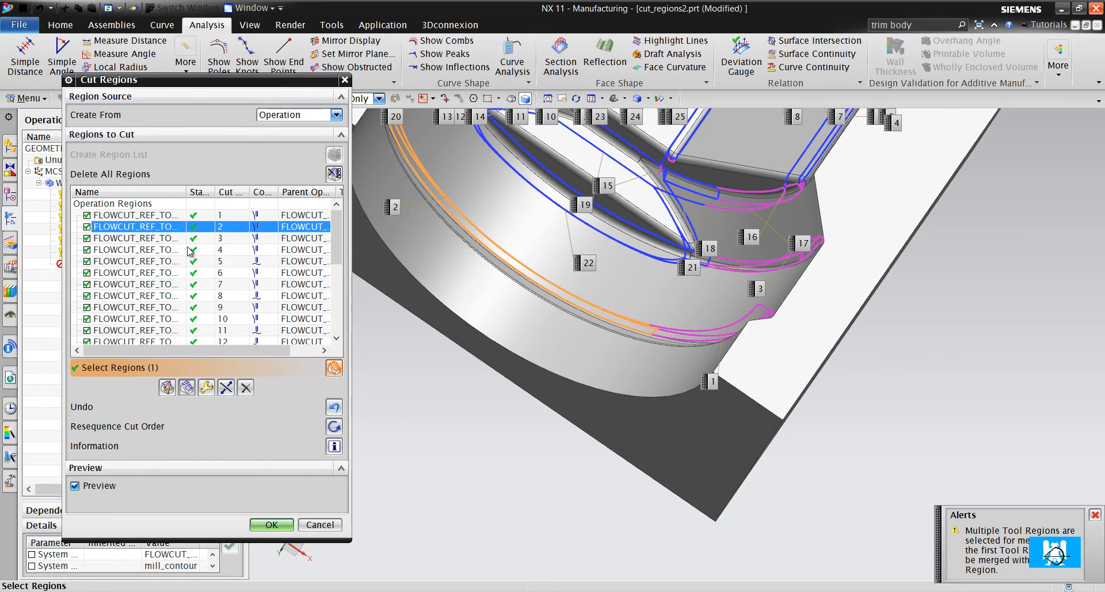
pyautogui.scroll(-2, 572, 311)
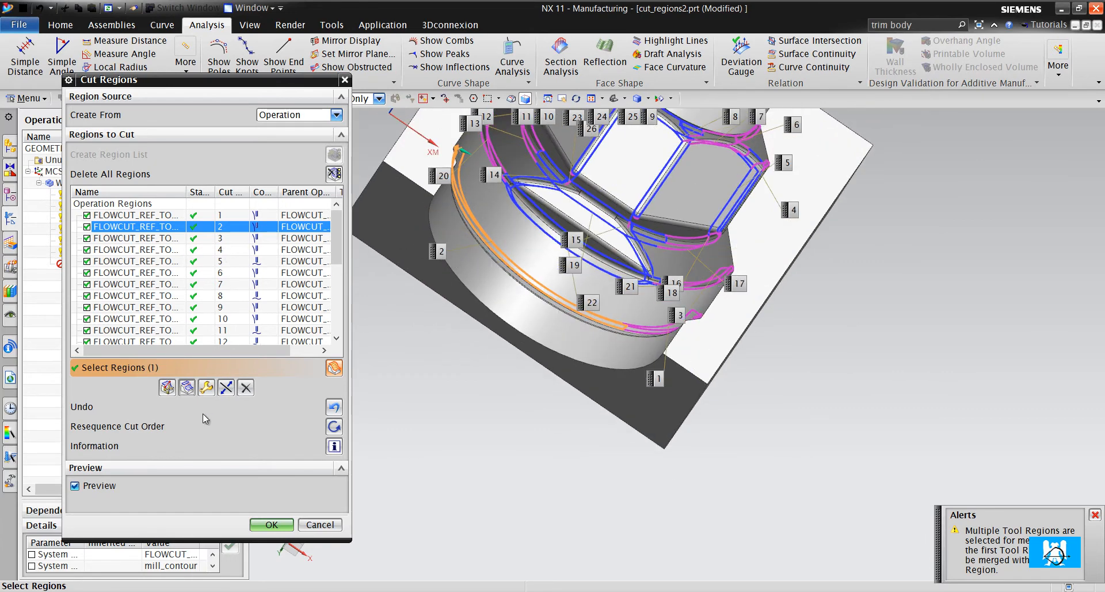
pyautogui.click(186, 386)
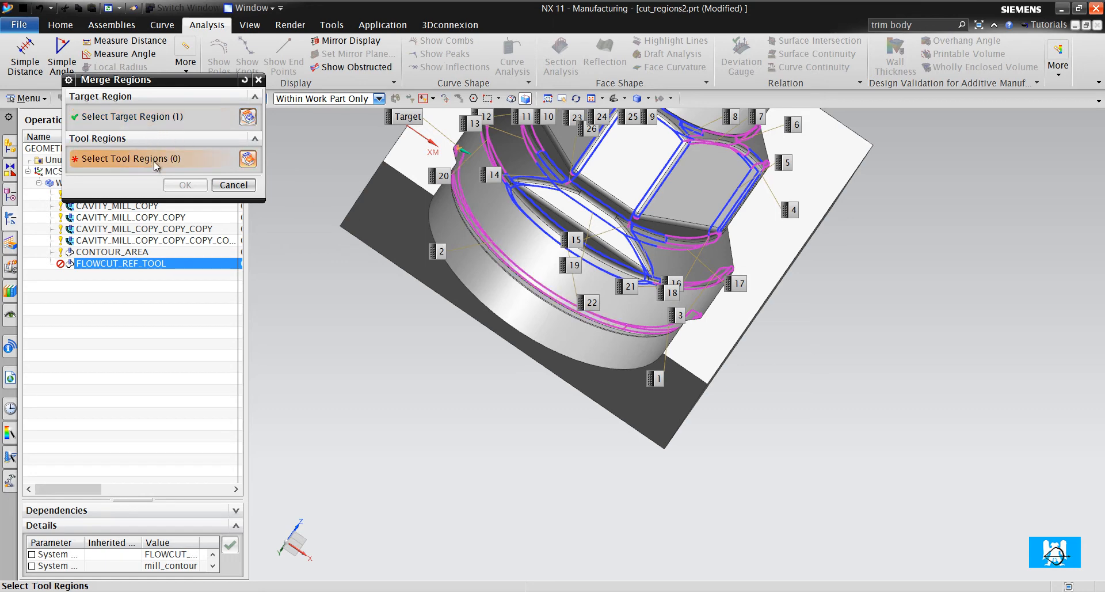
pyautogui.click(662, 329)
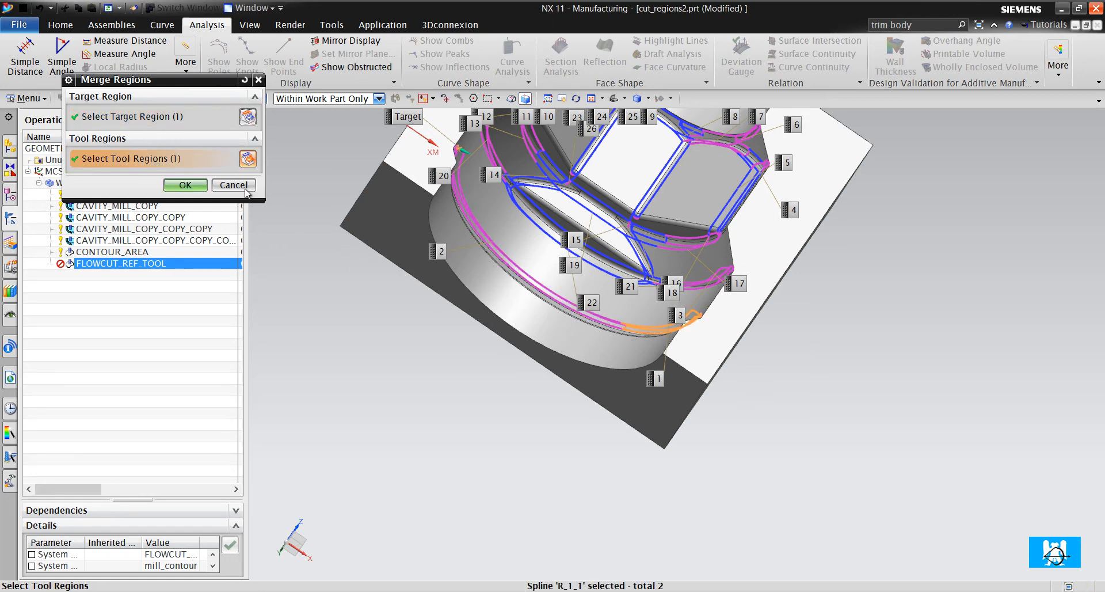
pyautogui.click(185, 185)
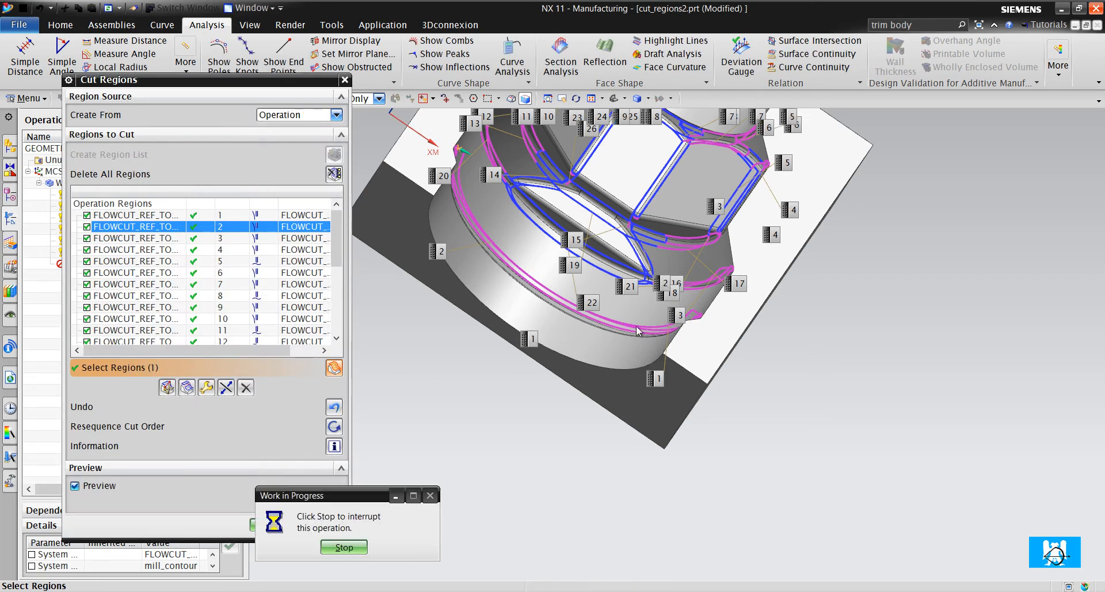
# - Select the merged region 1 and examine its extent along the outermost fillet and its containment type
pyautogui.scroll(3, 591, 315)
pyautogui.scroll(-3, 591, 315)
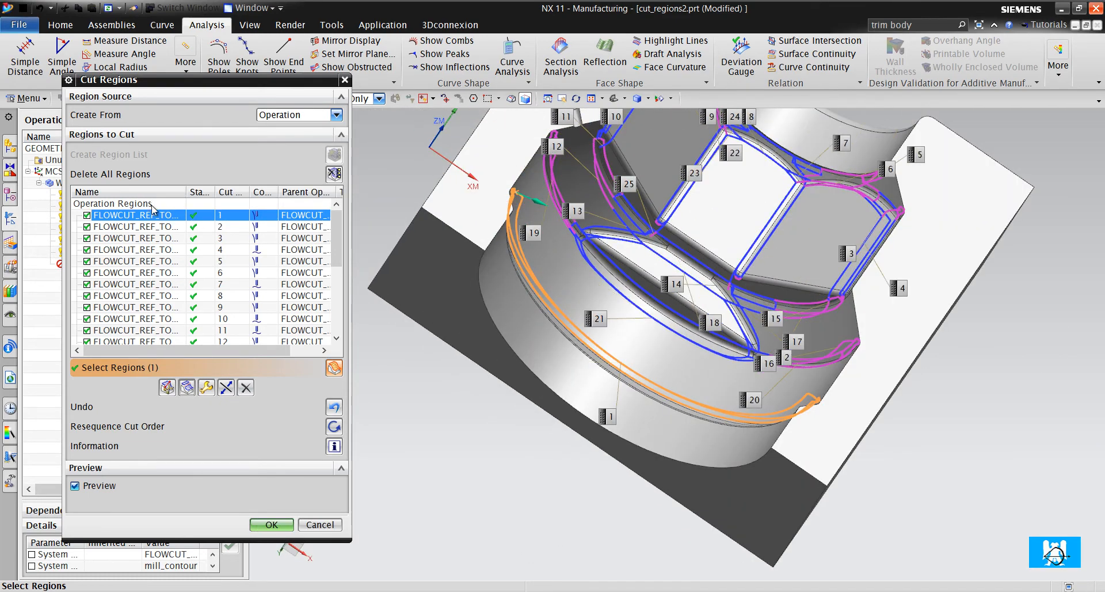
pyautogui.click(161, 226)
pyautogui.click(138, 215)
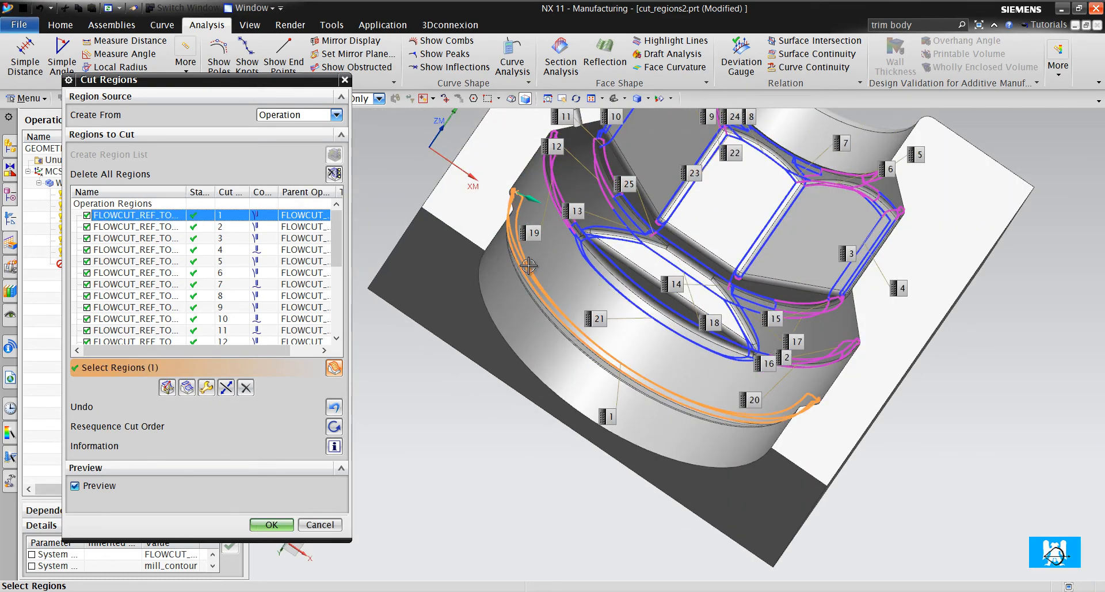
pyautogui.scroll(3, 549, 292)
pyautogui.moveTo(549, 292); pyautogui.dragTo(467, 170, button='middle')
pyautogui.scroll(3, 467, 170)
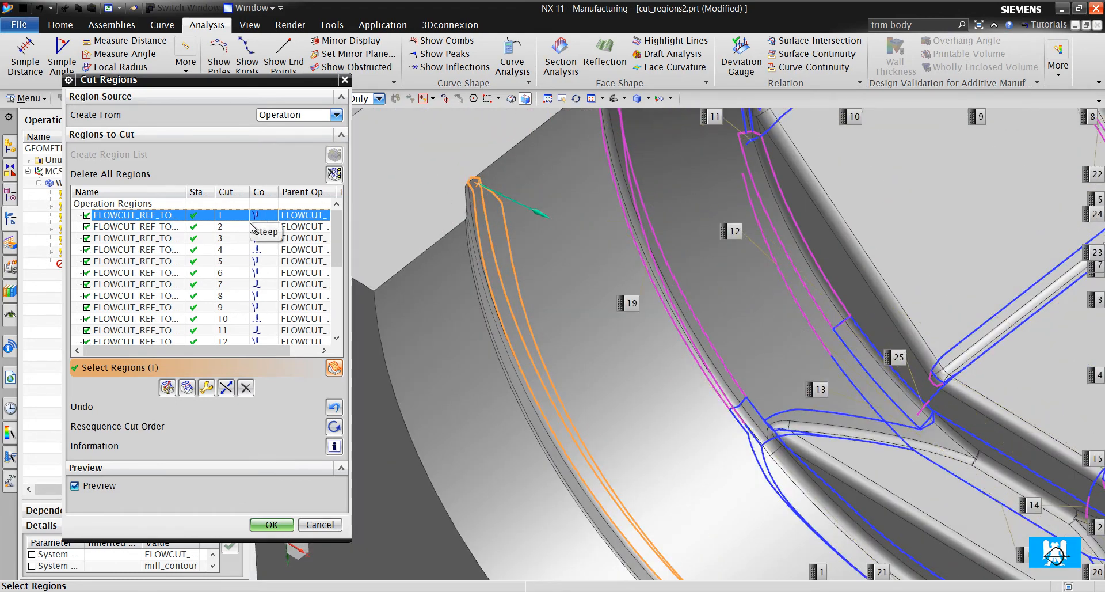
# - Accept the merged cut regions and generate the Flowcut Reference Tool toolpath, checking the passes along the outermost fillet
pyautogui.click(270, 524)
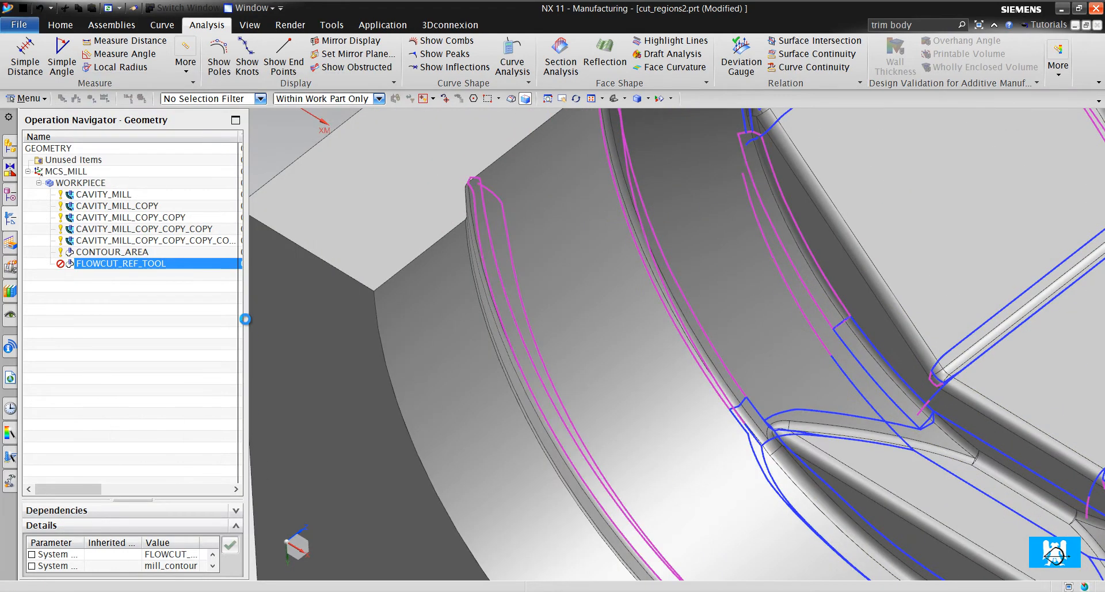
pyautogui.click(252, 255)
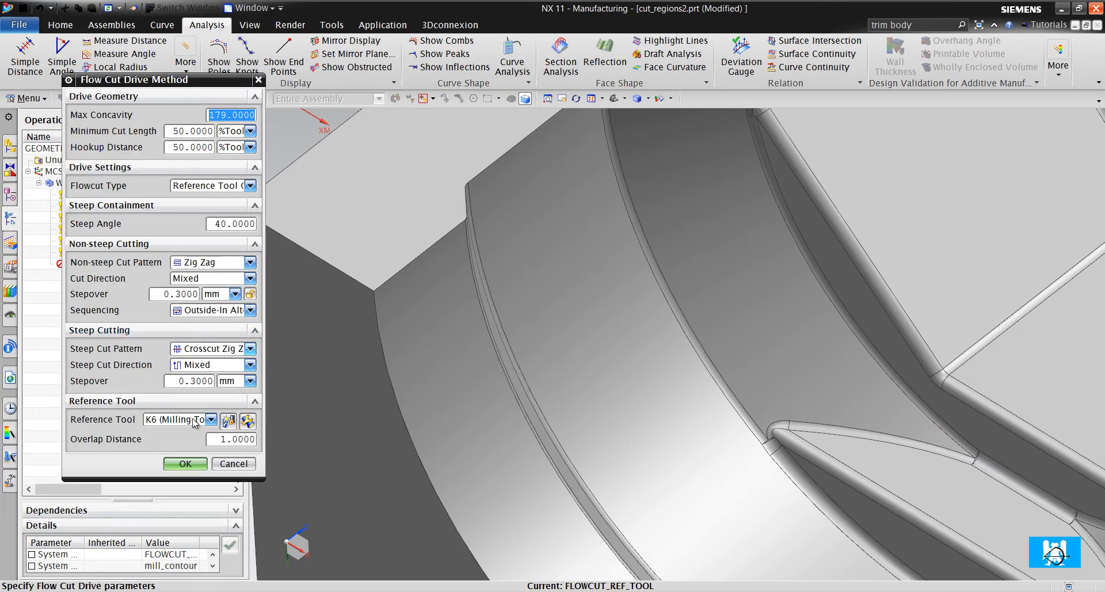
pyautogui.click(193, 468)
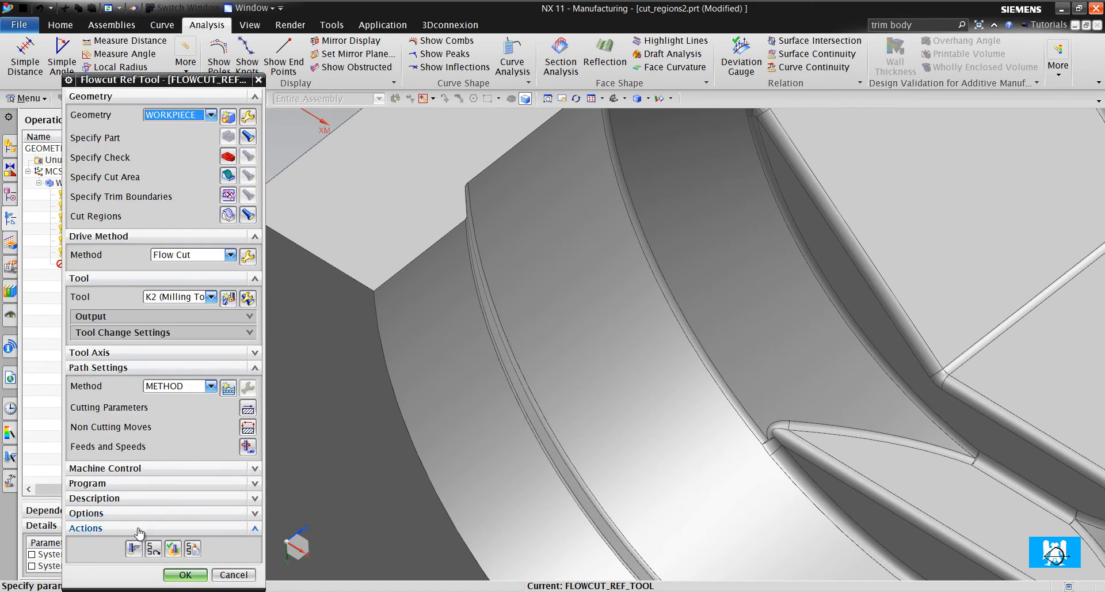
pyautogui.click(135, 548)
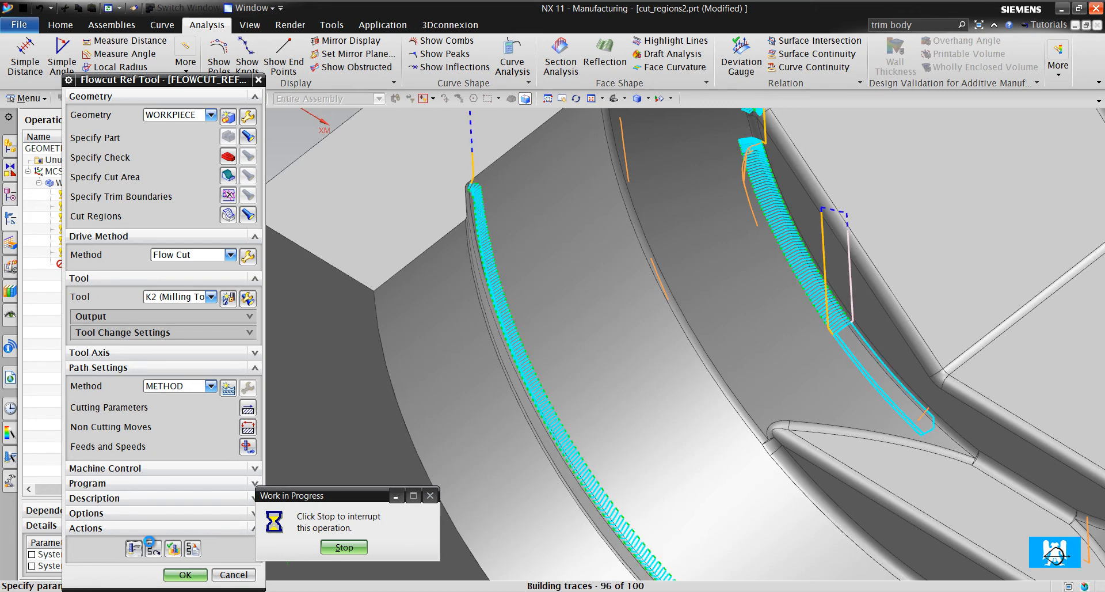
pyautogui.scroll(-8, 481, 472)
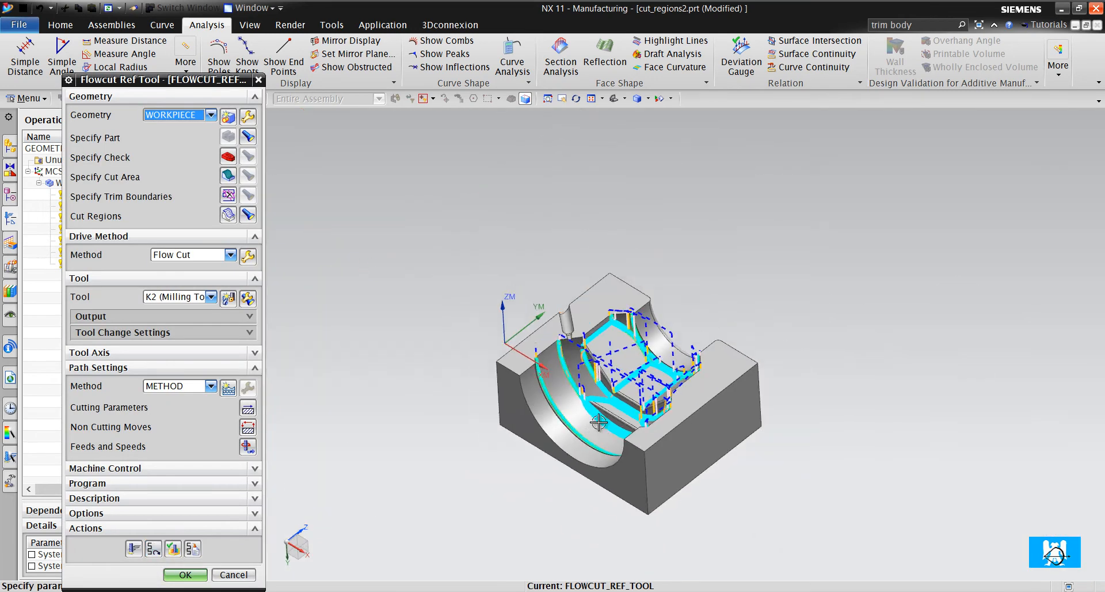
pyautogui.scroll(12, 598, 434)
pyautogui.scroll(-6, 615, 481)
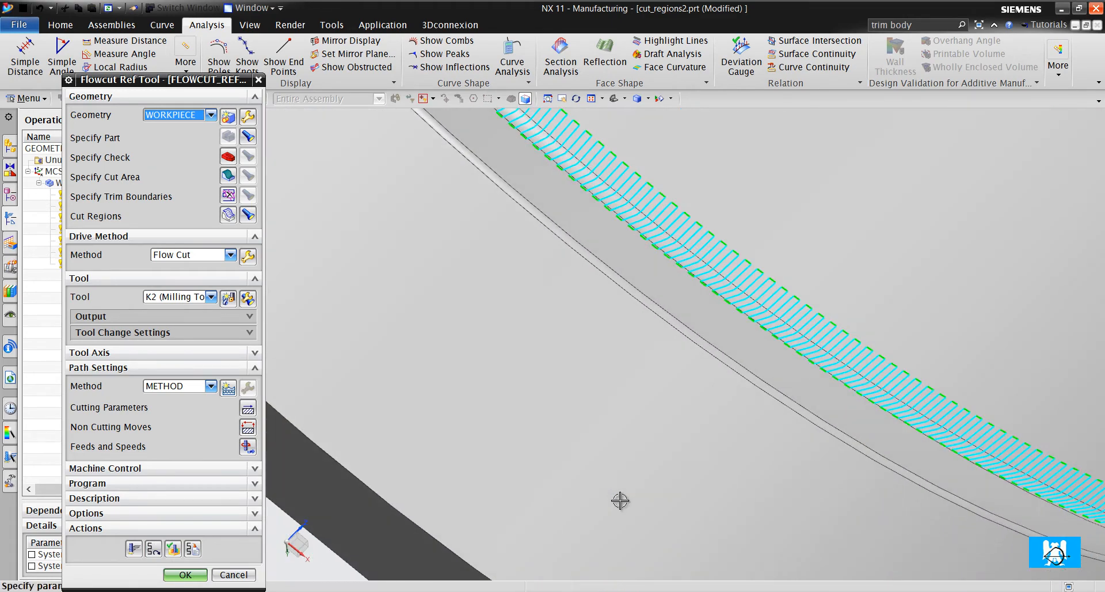
pyautogui.scroll(3, 457, 205)
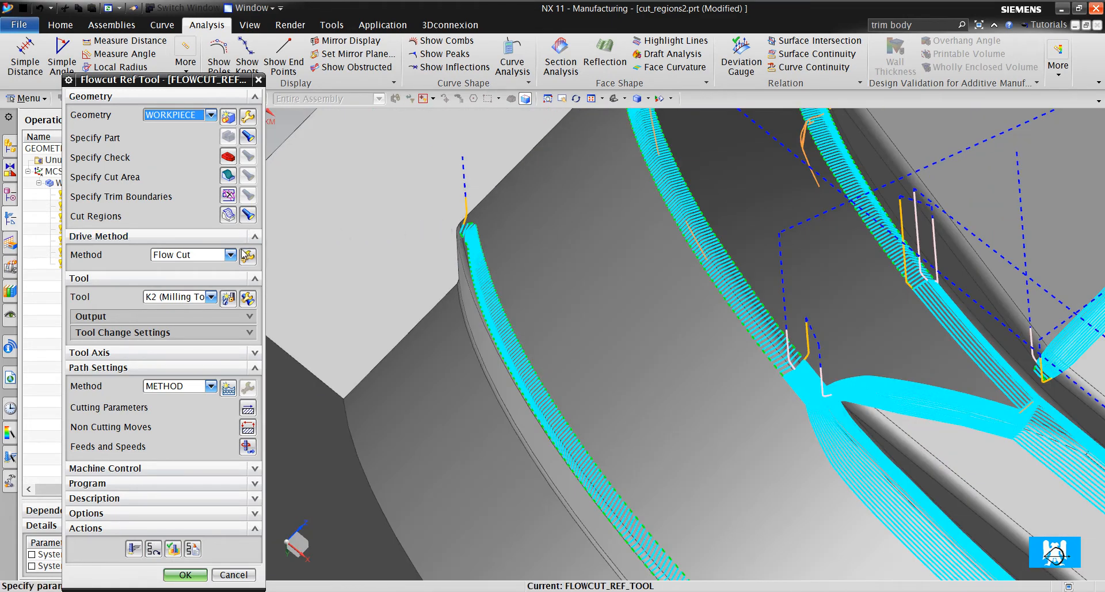
# - Set the containment type of cut region 1 on the outermost fillet to Non-steep and regenerate the toolpath
pyautogui.click(229, 214)
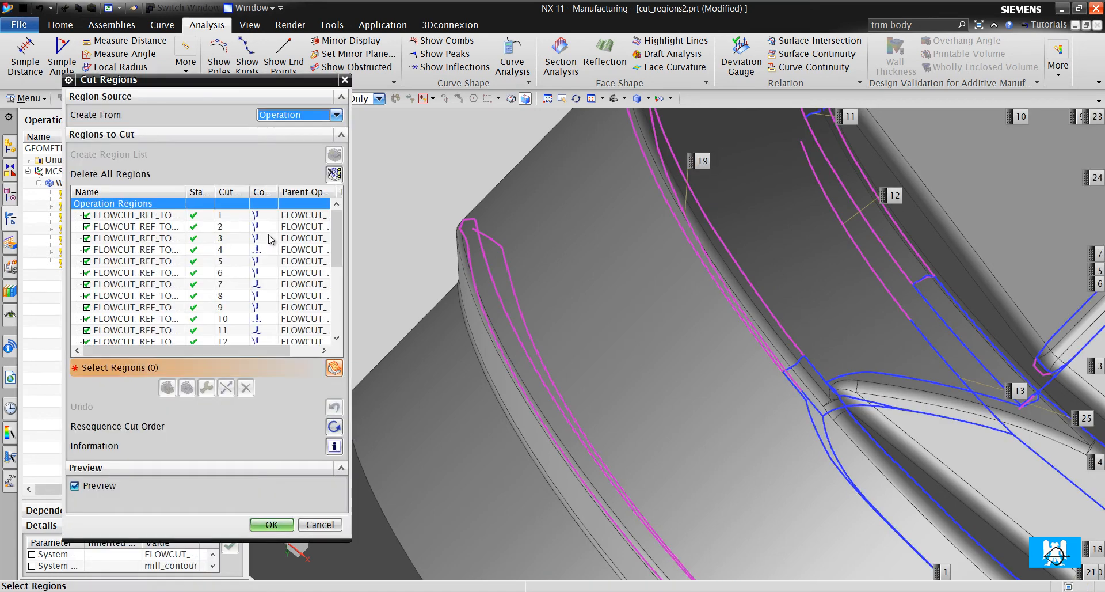
pyautogui.click(502, 295)
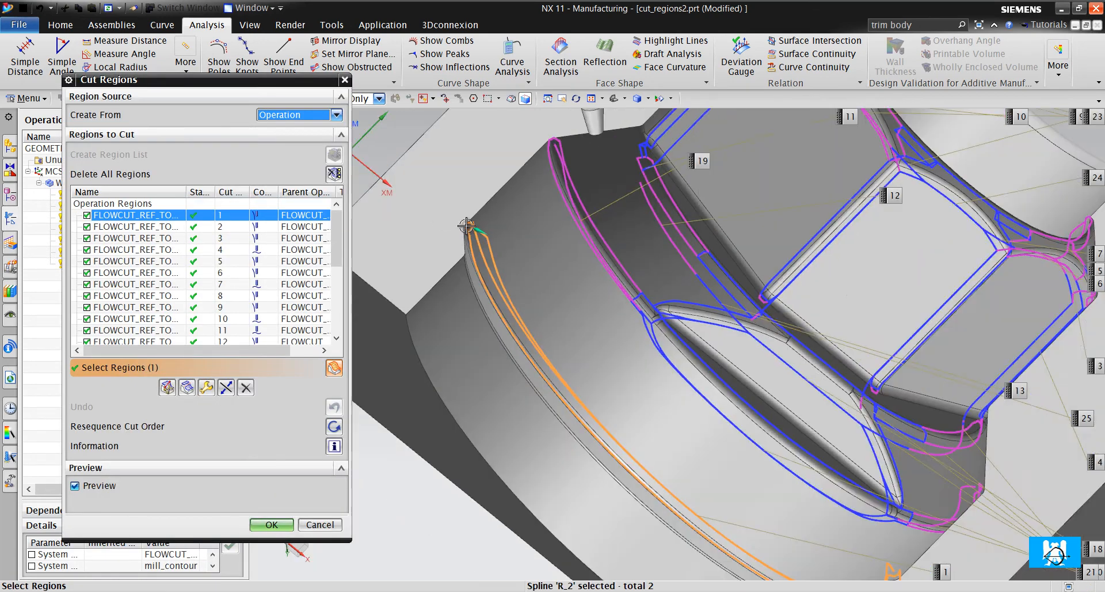
pyautogui.click(207, 388)
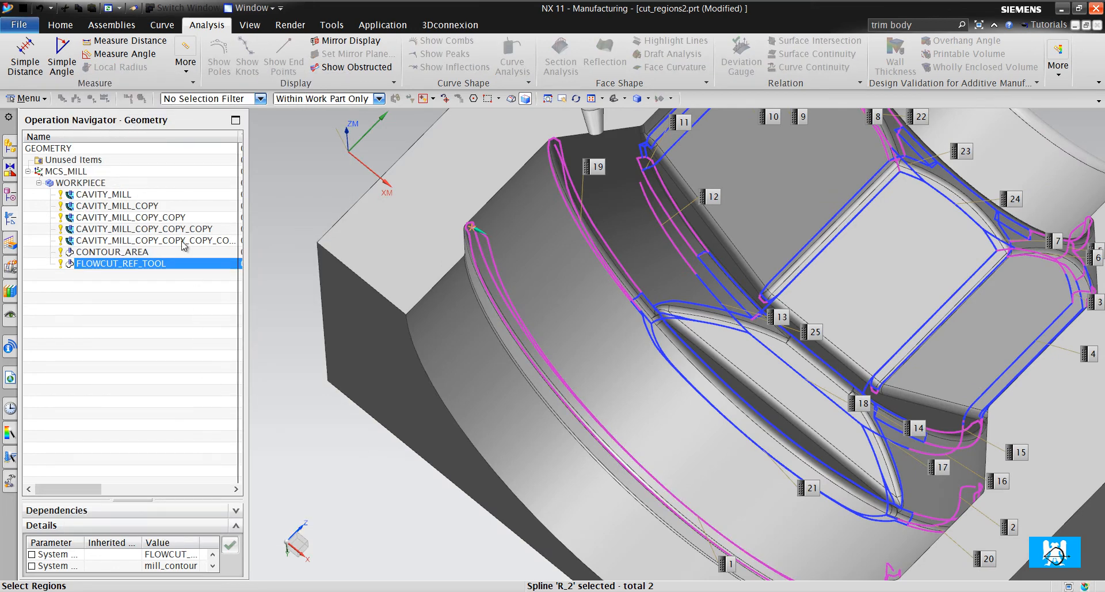
pyautogui.click(216, 115)
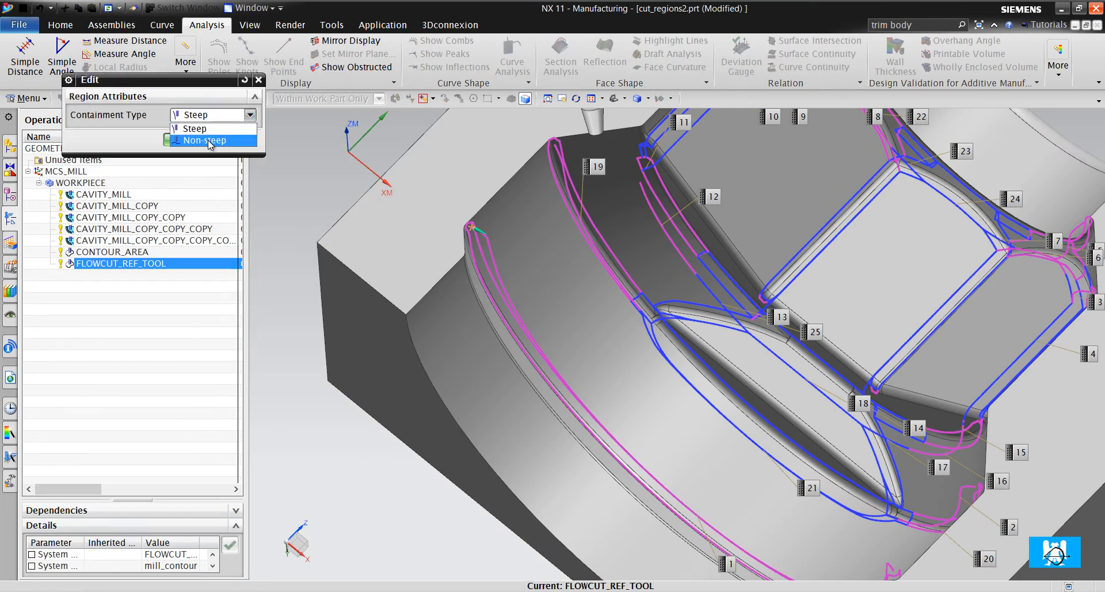
pyautogui.click(208, 140)
pyautogui.click(178, 140)
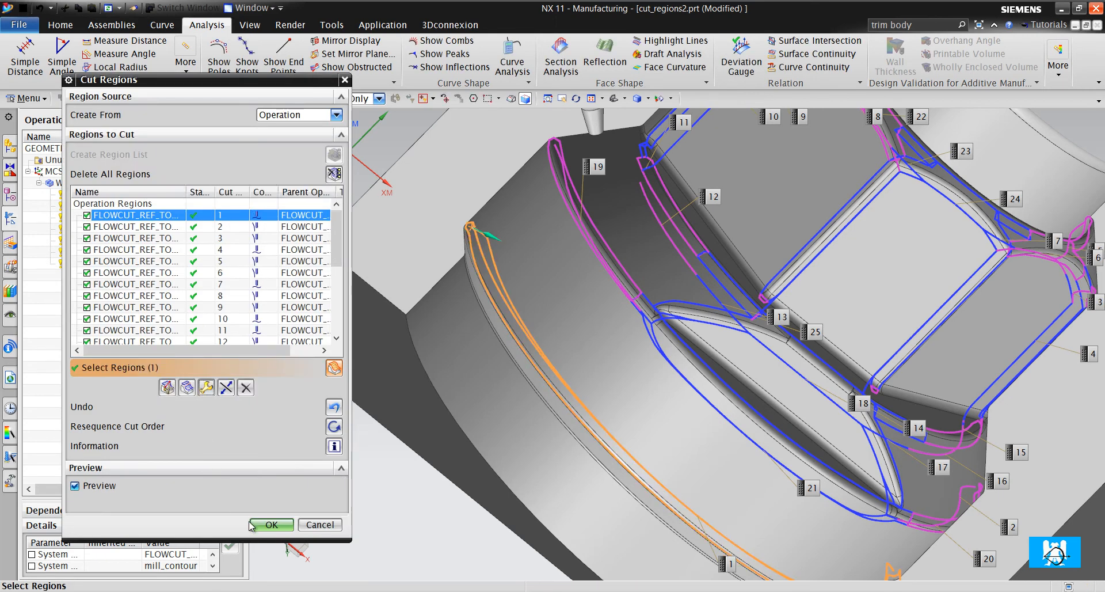
pyautogui.click(251, 525)
pyautogui.click(133, 548)
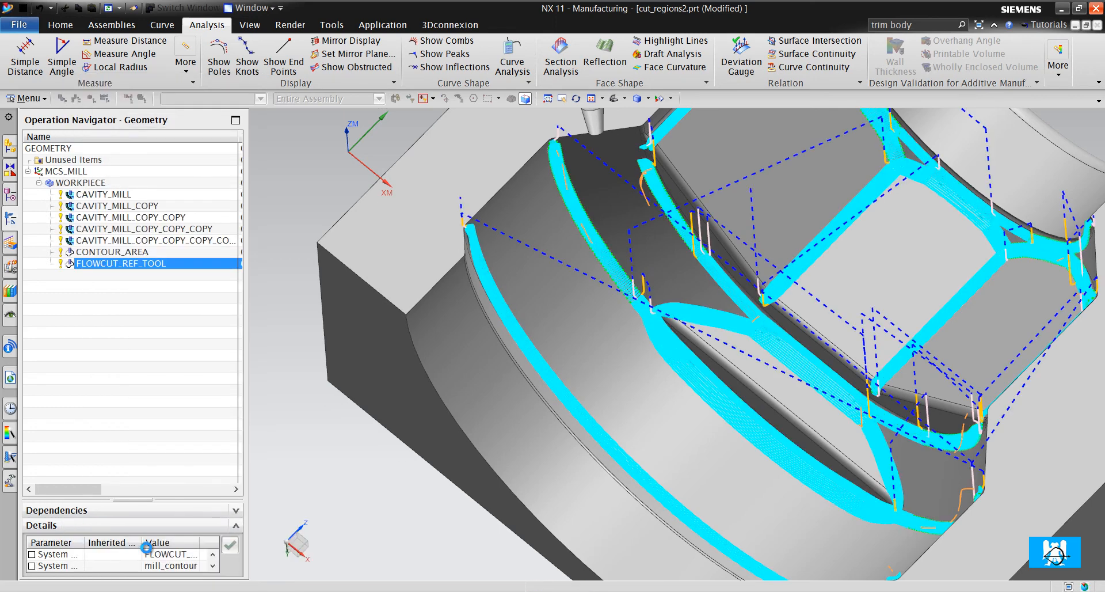
# - Examine the regenerated toolpath along the outermost fillet and at the transitions between steep and non-steep regions
pyautogui.scroll(-10, 593, 432)
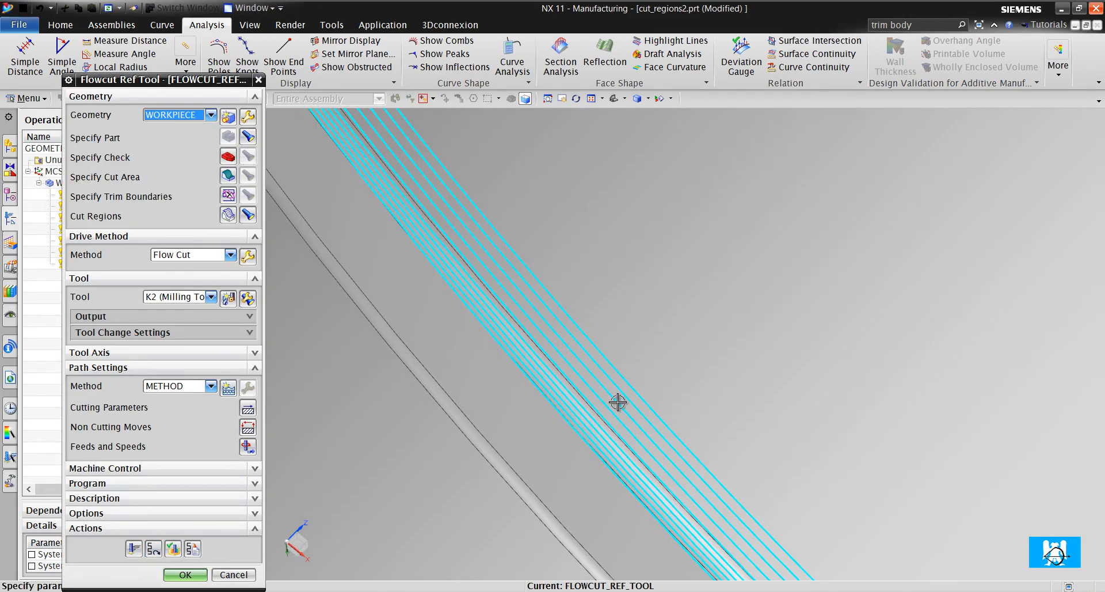
pyautogui.scroll(10, 618, 405)
pyautogui.scroll(-3, 587, 293)
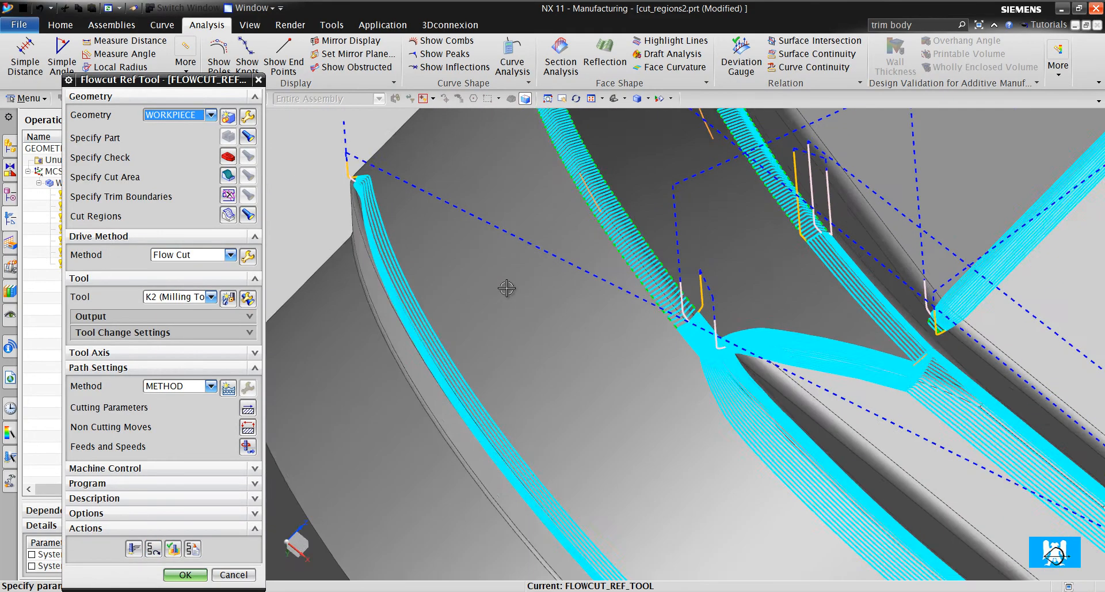
pyautogui.scroll(-3, 587, 293)
pyautogui.scroll(5, 587, 294)
pyautogui.scroll(-9, 615, 249)
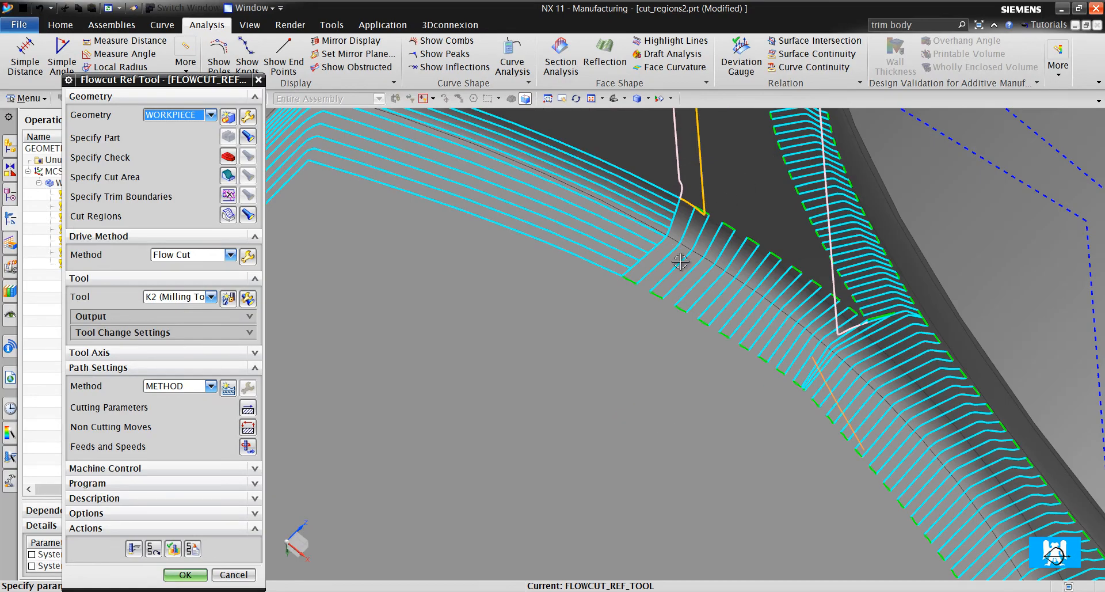
pyautogui.scroll(5, 662, 354)
pyautogui.scroll(-9, 625, 294)
pyautogui.scroll(6, 661, 228)
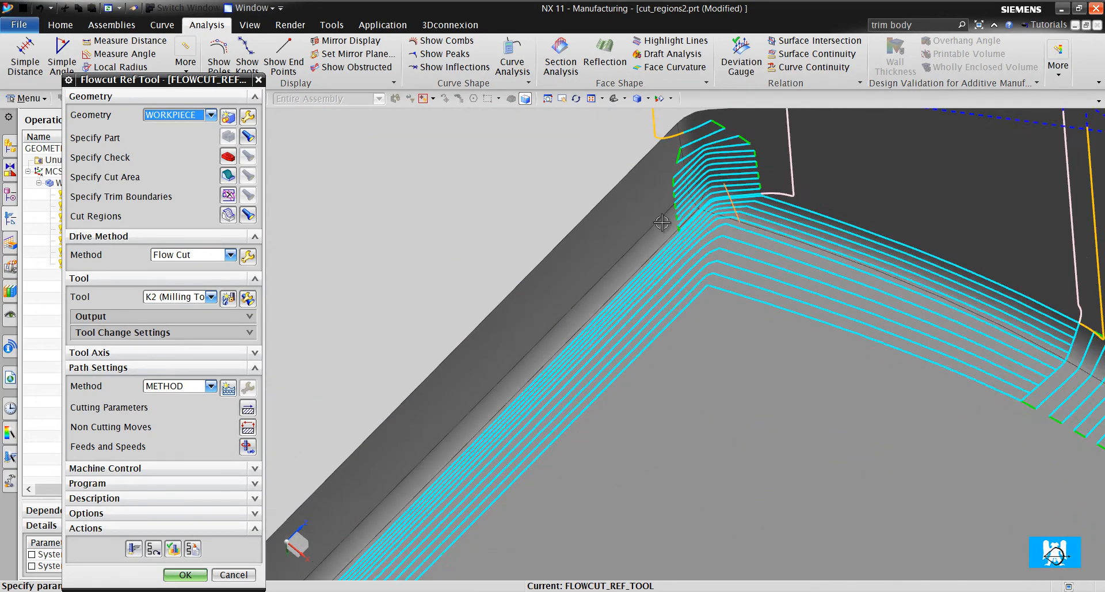
pyautogui.scroll(5, 385, 294)
pyautogui.scroll(-3, 454, 391)
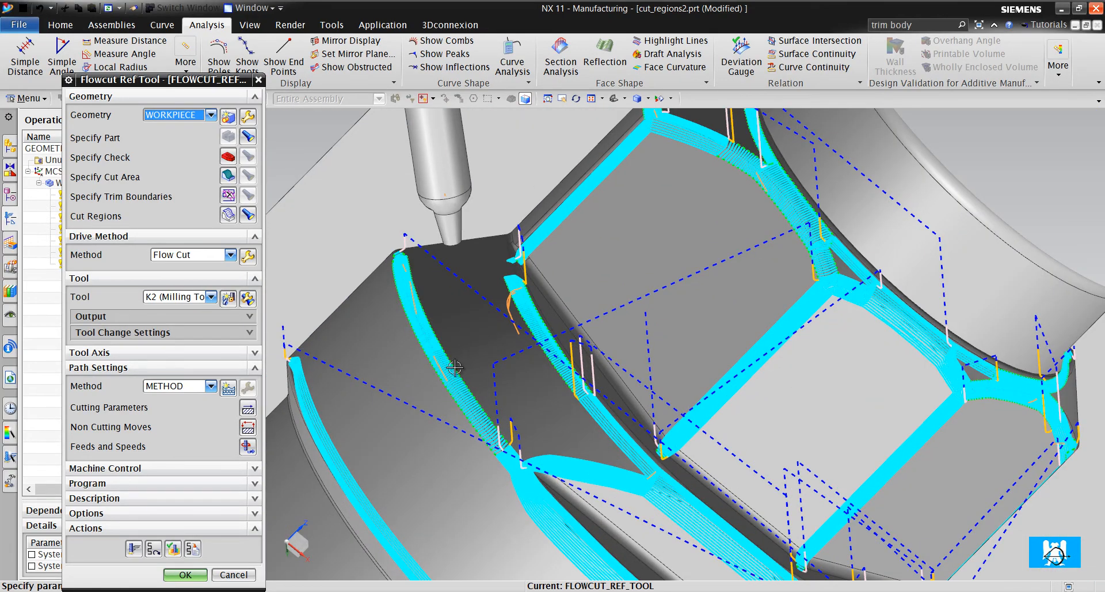
pyautogui.scroll(5, 452, 372)
pyautogui.scroll(-6, 425, 383)
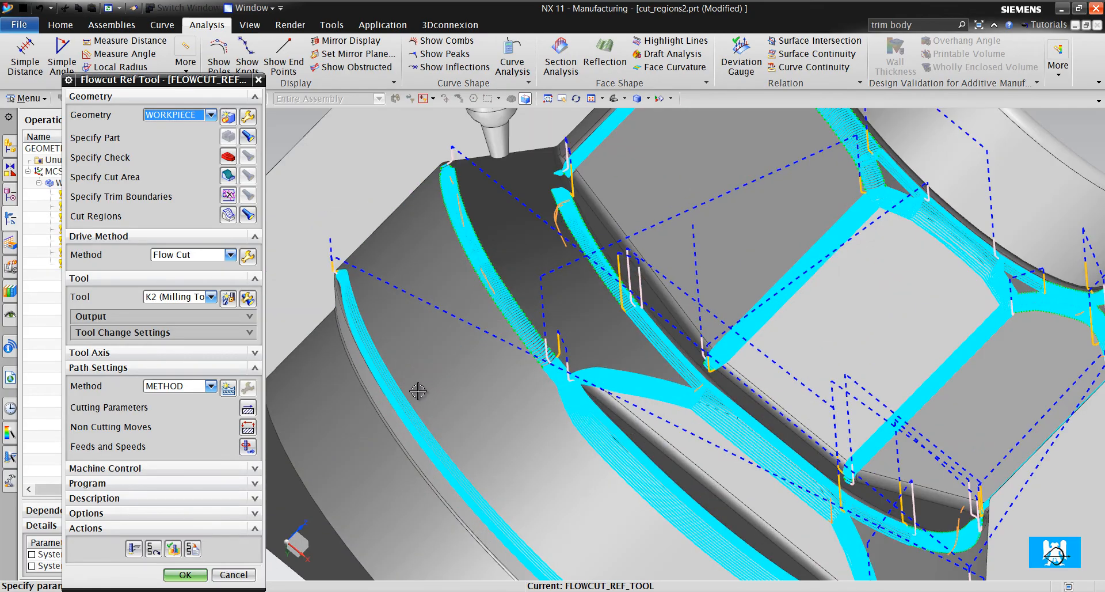
pyautogui.moveTo(419, 391)
pyautogui.mouseDown(button='middle')
pyautogui.moveTo(456, 360)
pyautogui.moveTo(423, 401)
pyautogui.mouseUp(button='middle')
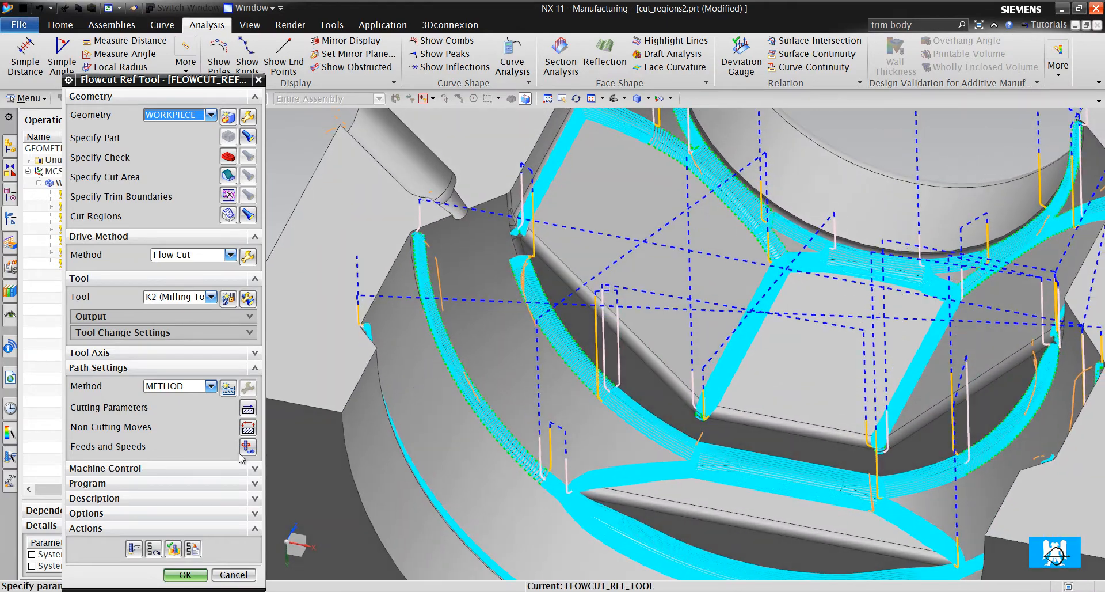
# - Accept the Flowcut Reference Tool operation and display its toolpath on the whole part
pyautogui.click(185, 574)
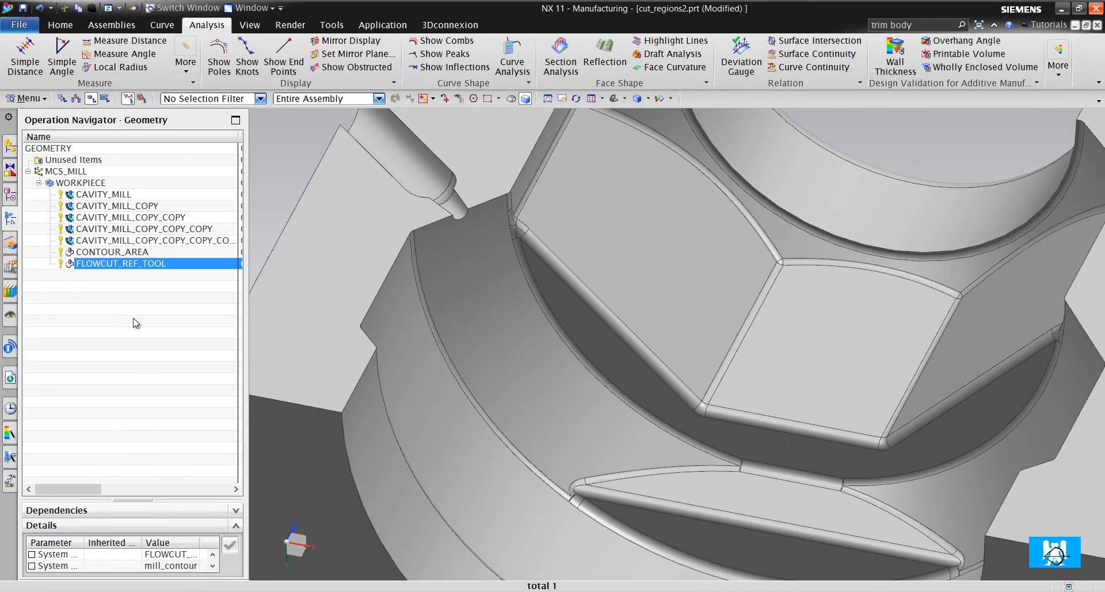
pyautogui.scroll(5, 539, 261)
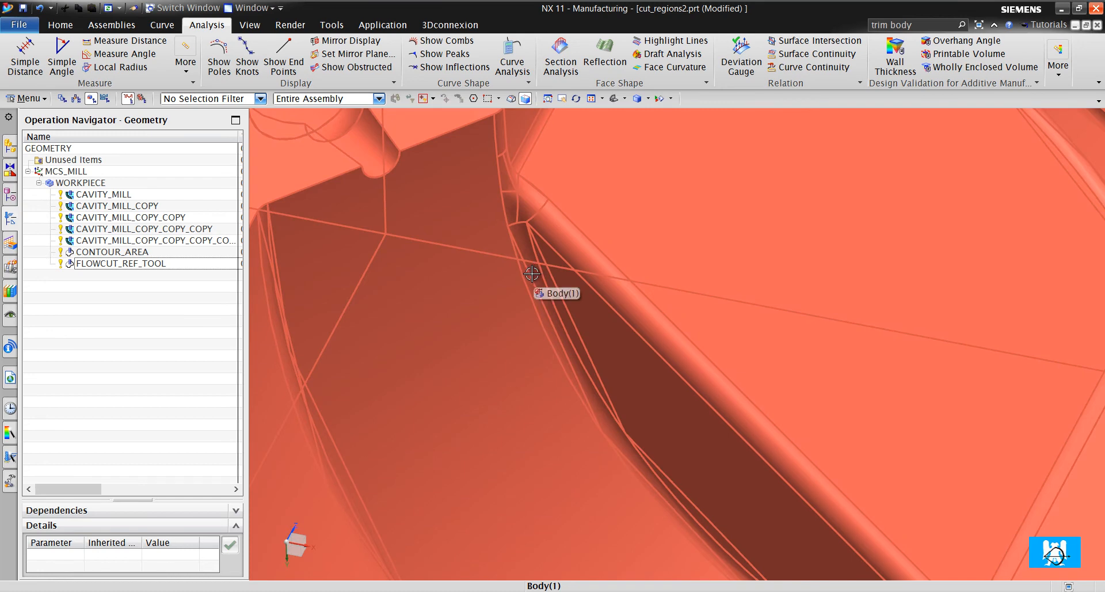
pyautogui.scroll(-3, 526, 264)
pyautogui.click(165, 263)
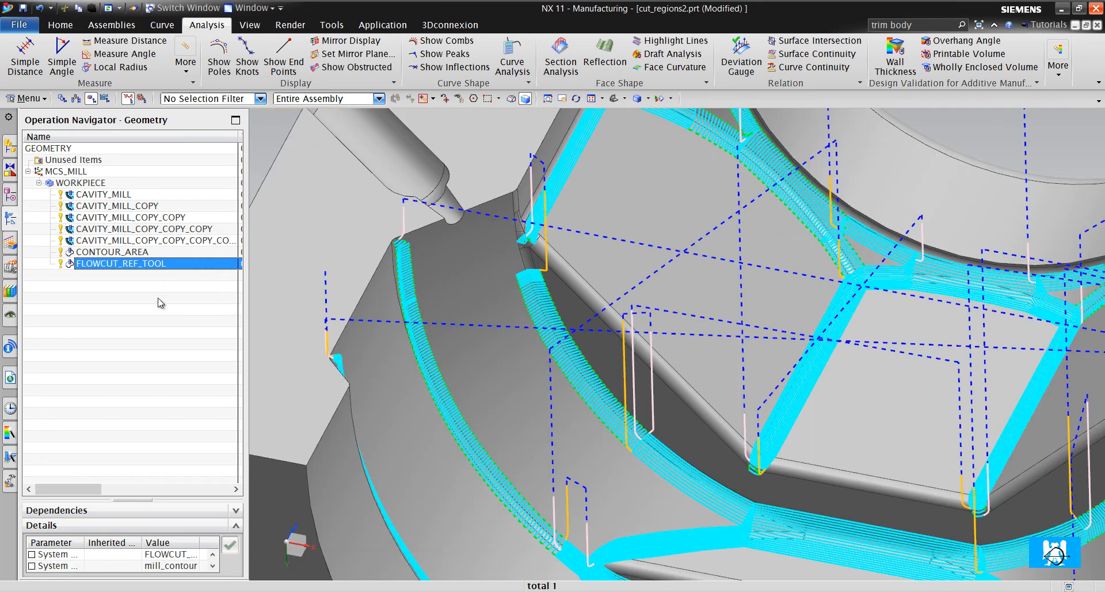
pyautogui.hotkey('ctrl', 'f')
# - Display the CONTOUR_AREA toolpath and widen the Operation Navigator to expose its Time and Path columns
pyautogui.click(119, 253)
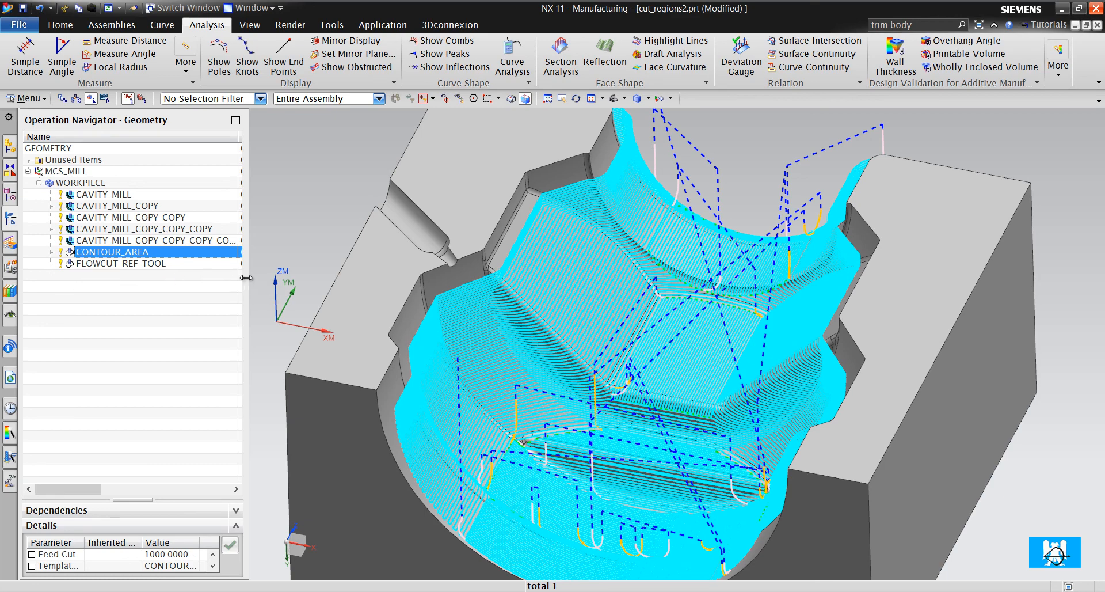
pyautogui.moveTo(246, 278); pyautogui.dragTo(294, 276)
pyautogui.moveTo(325, 276); pyautogui.dragTo(355, 276)
pyautogui.click(222, 296)
pyautogui.click(206, 256)
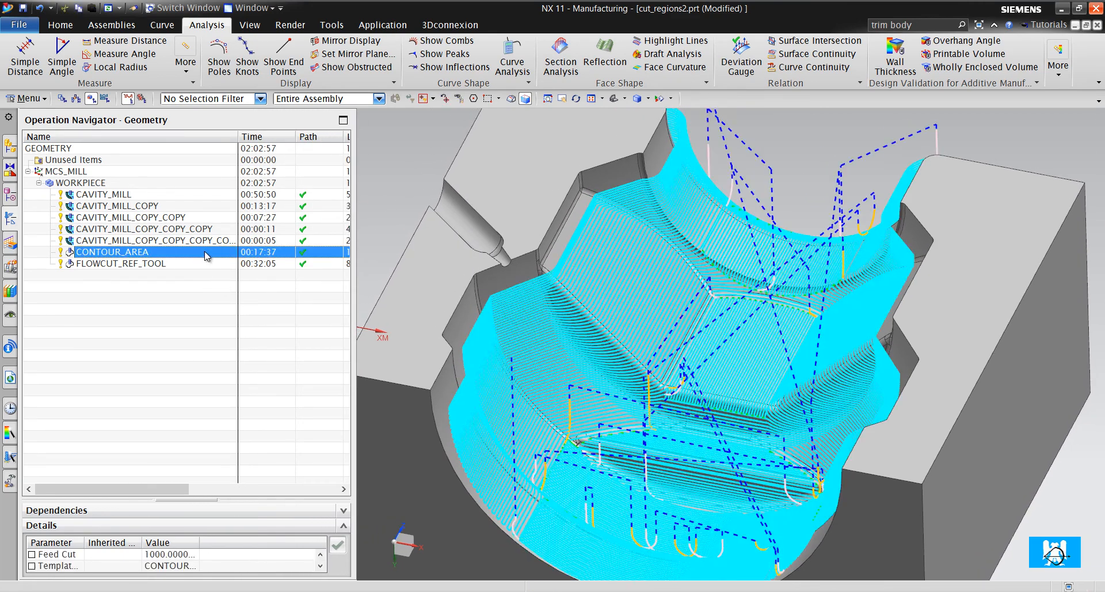
# - Display the FLOWCUT_REF_TOOL toolpath for comparison with the contour area passes, and clear the selection
pyautogui.scroll(3, 489, 306)
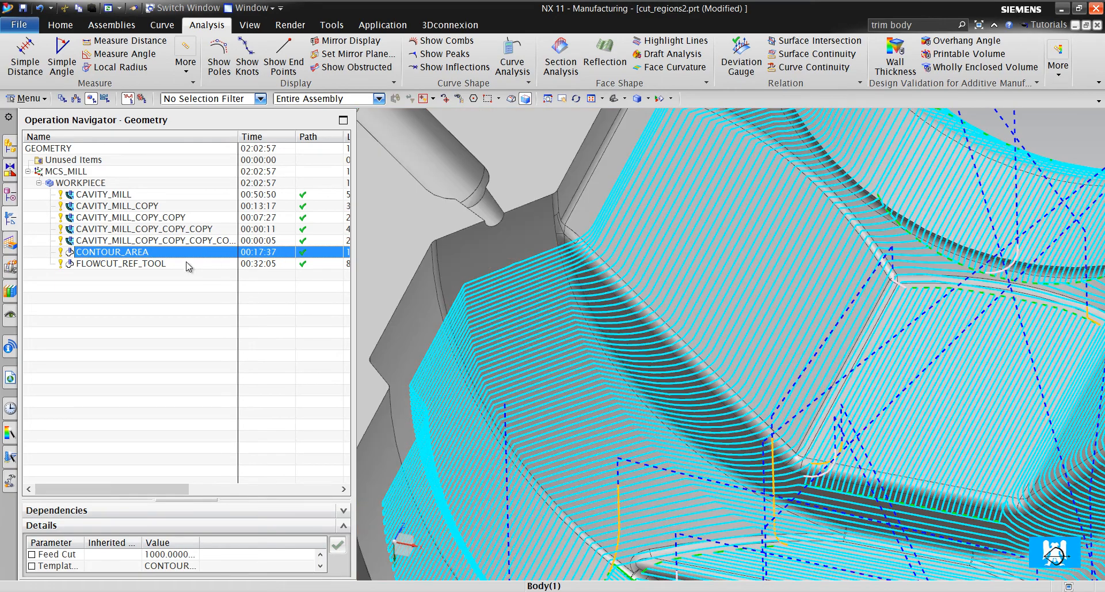
pyautogui.click(187, 265)
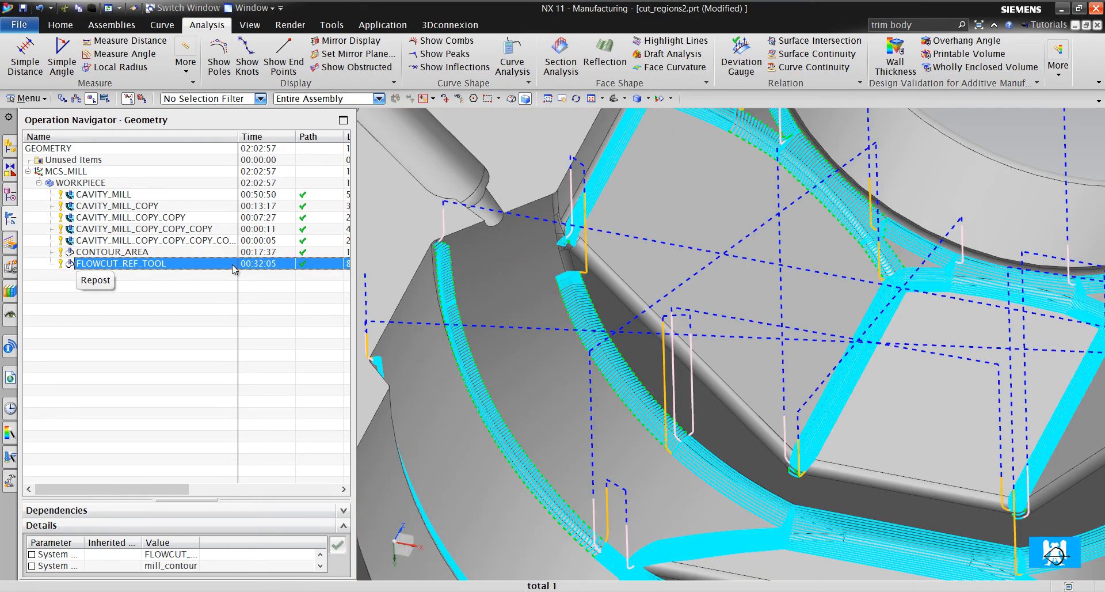
pyautogui.click(189, 337)
pyautogui.scroll(-4, 636, 364)
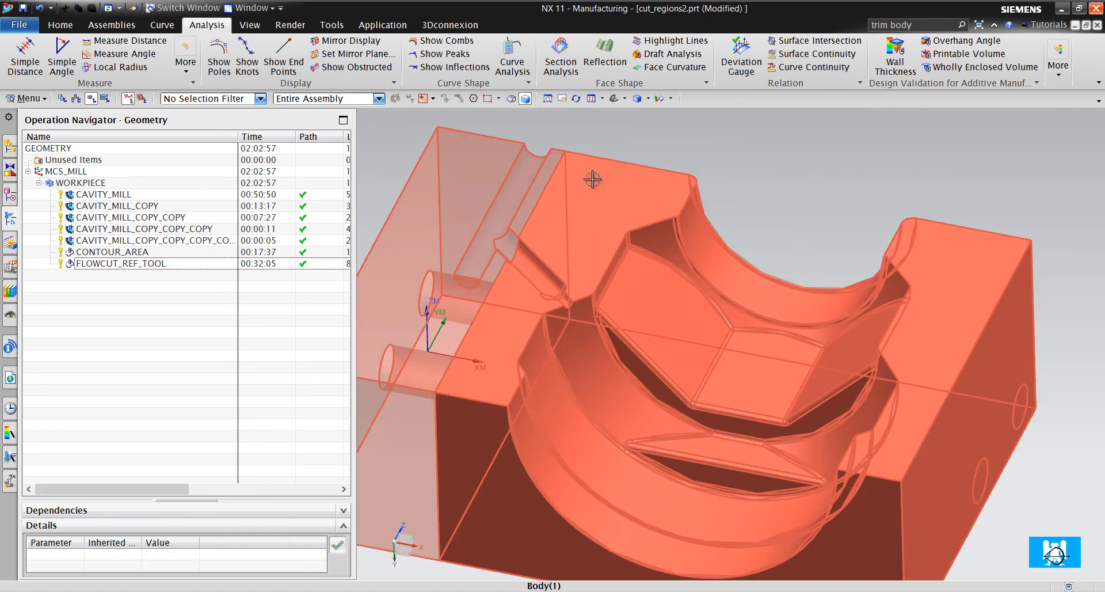